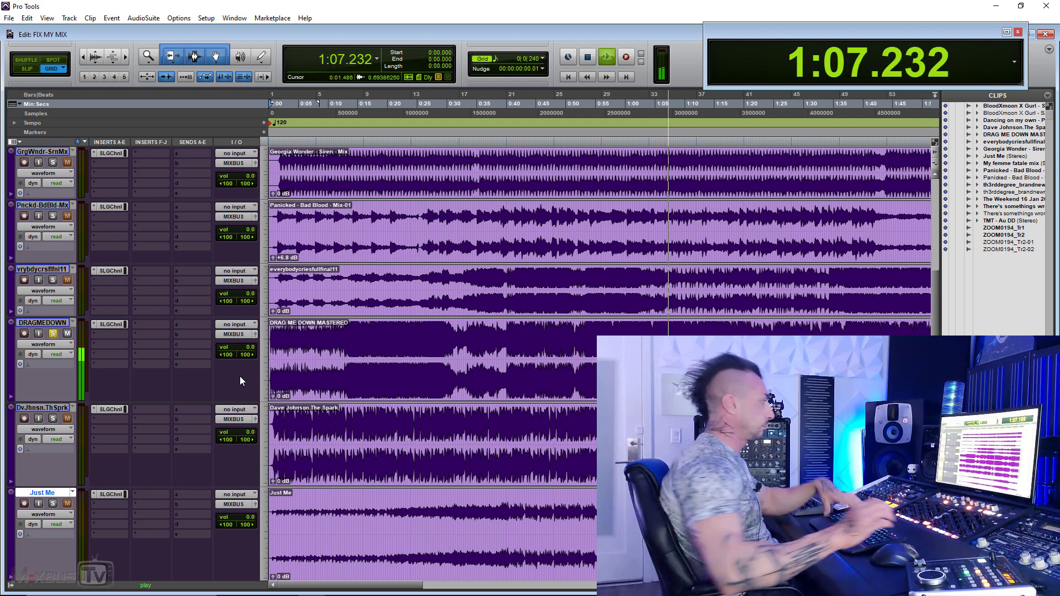
Stop playback and select the first loud section of the DRAG ME DOWN MASTERED clip from 0:12.250 to 0:25.625.
key("space")
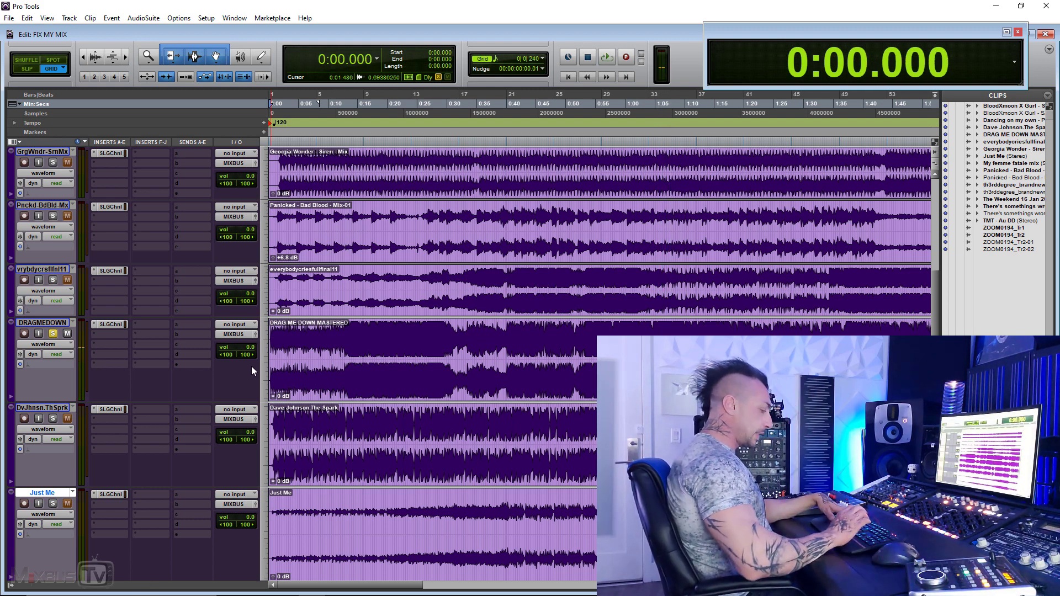
key("t")
key("t")
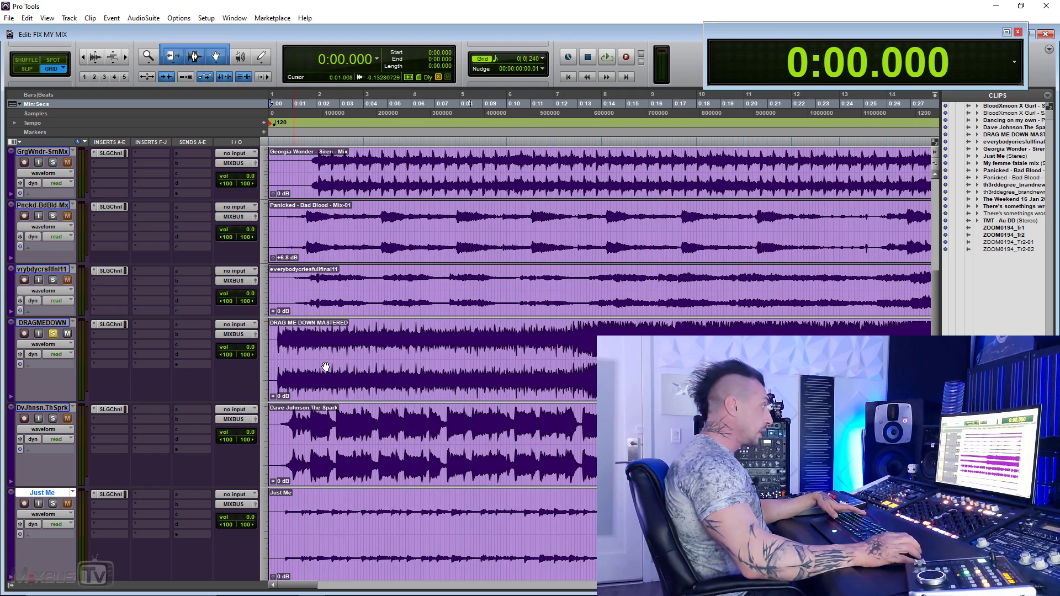
key("r")
left_click_drag(411, 332, 576, 355)
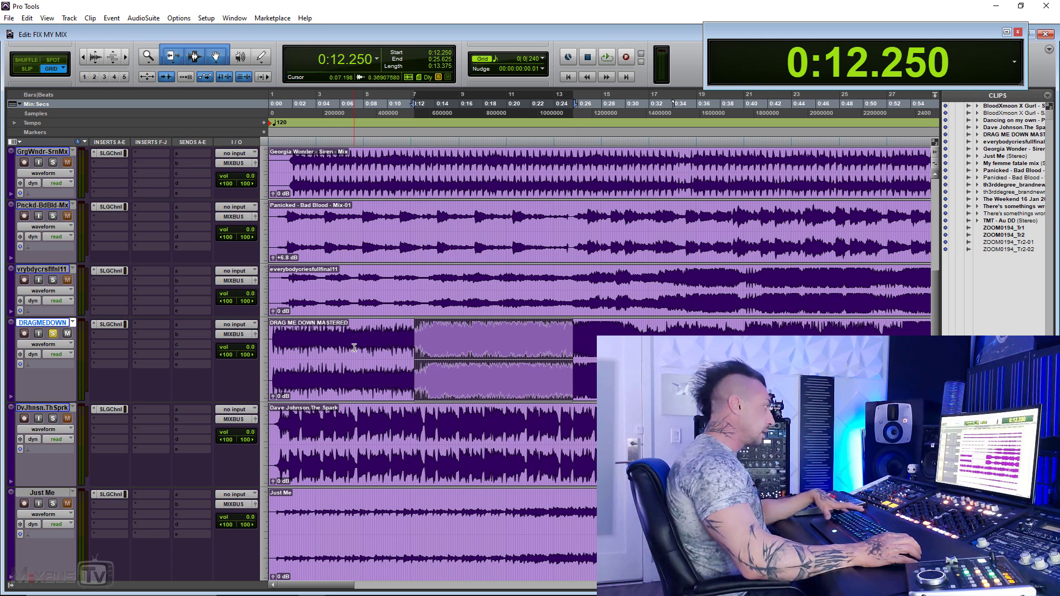
Select the passage from 0:06.250 to 0:12.875 just before the loud section and play it back.
left_click(366, 331)
left_click_drag(359, 330, 425, 333)
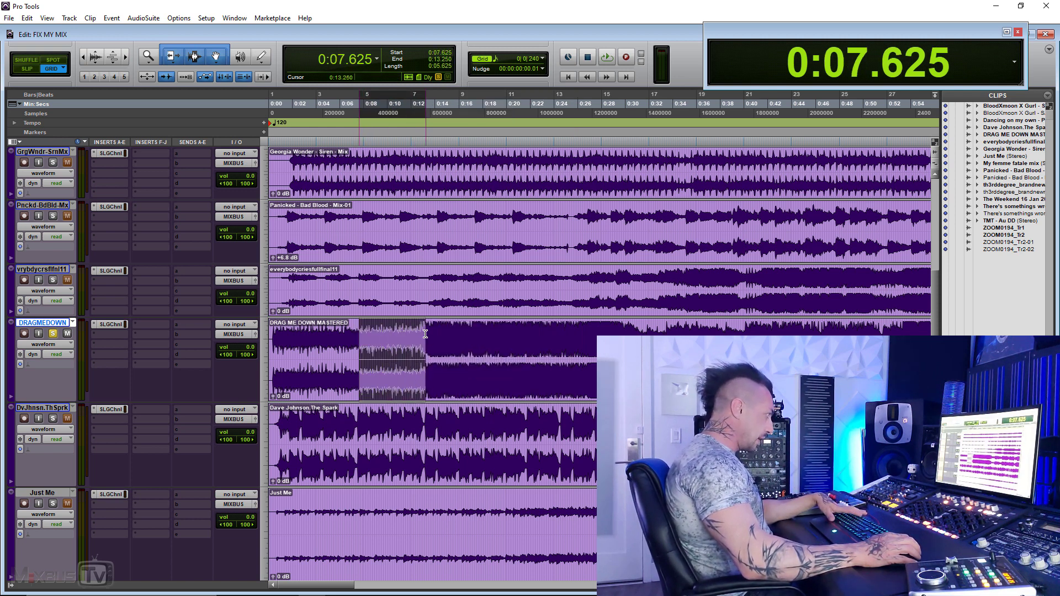
left_click(343, 331, "shift")
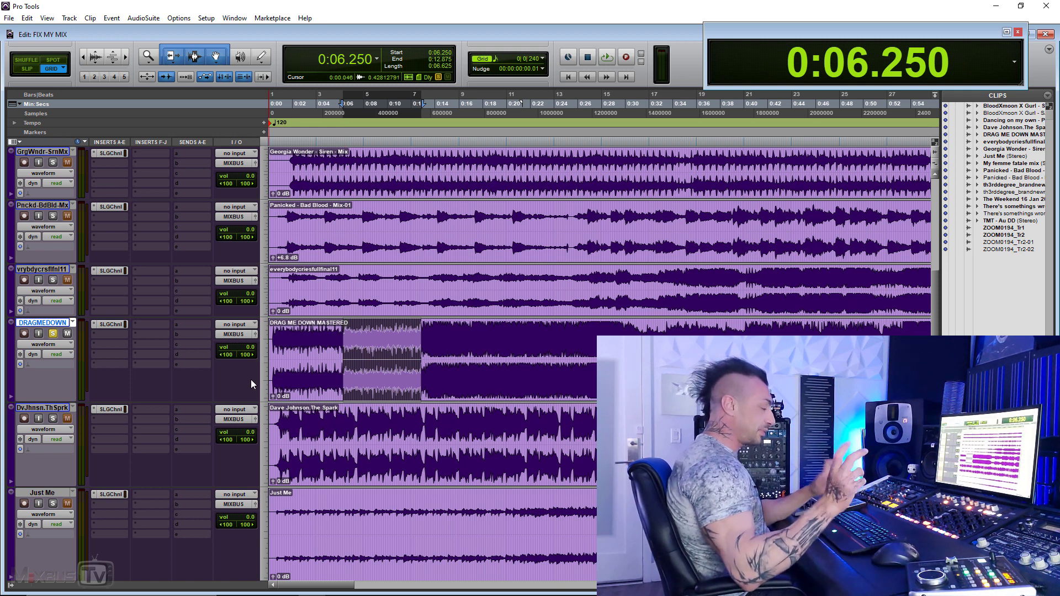
key("space")
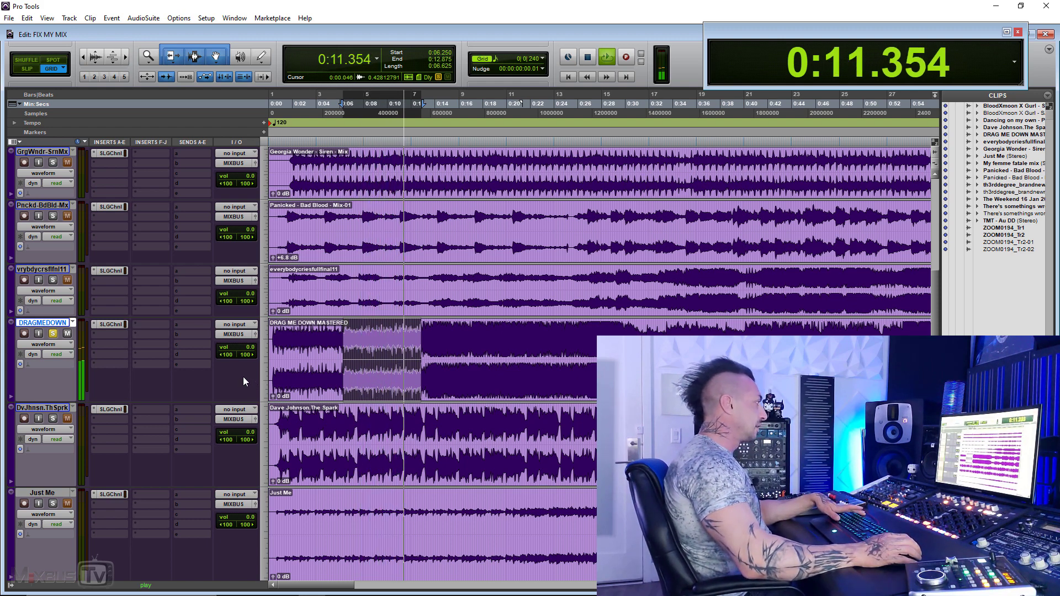
key("space")
Highlight the end of the quiet intro from 0:05.750 to 0:12.625, then place the cursor at 0:03.125.
left_click(316, 341)
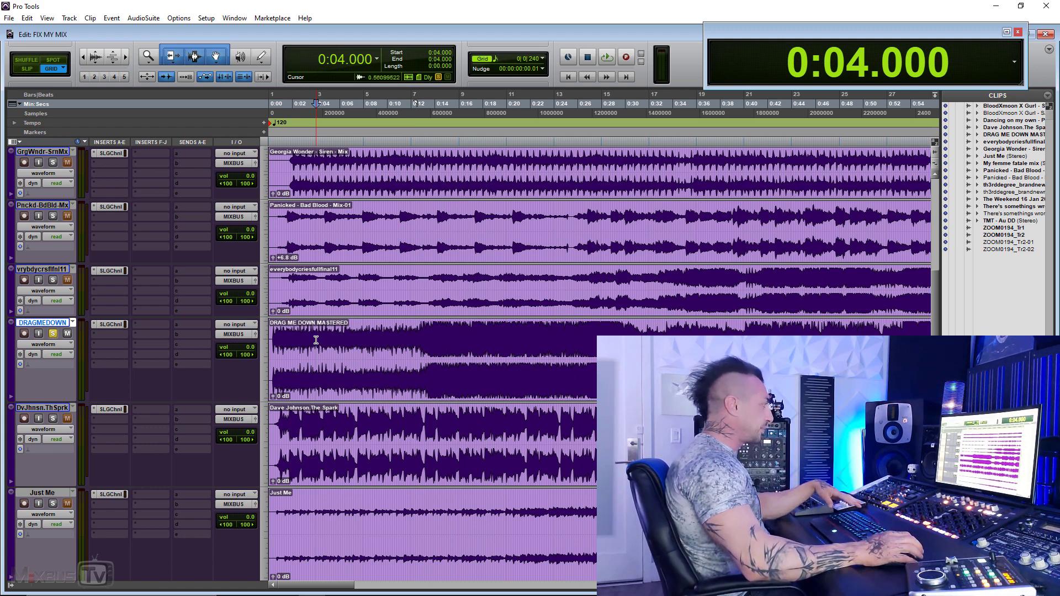
left_click_drag(338, 335, 418, 332)
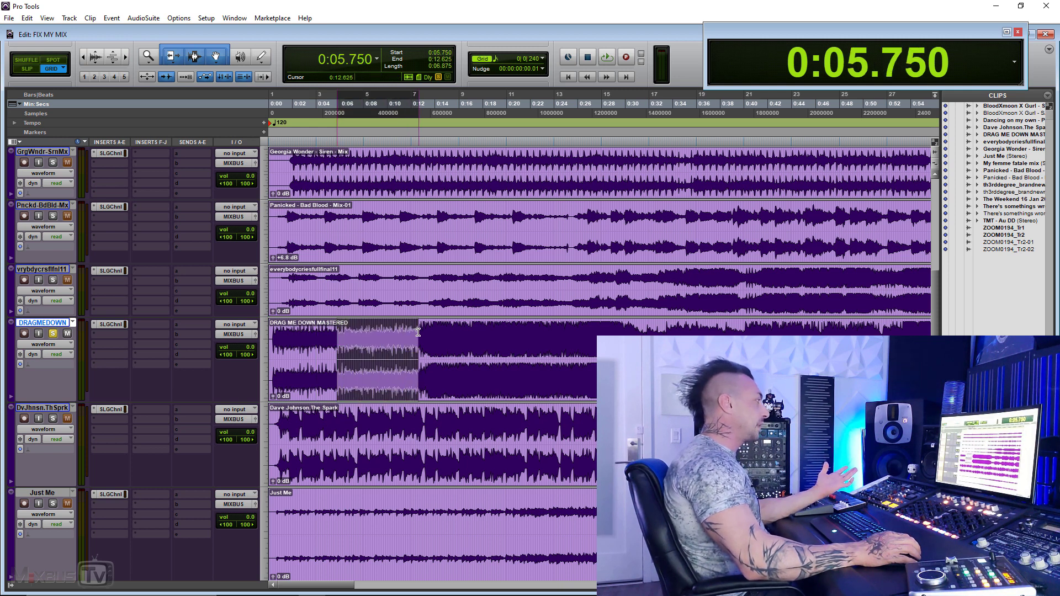
left_click(305, 337)
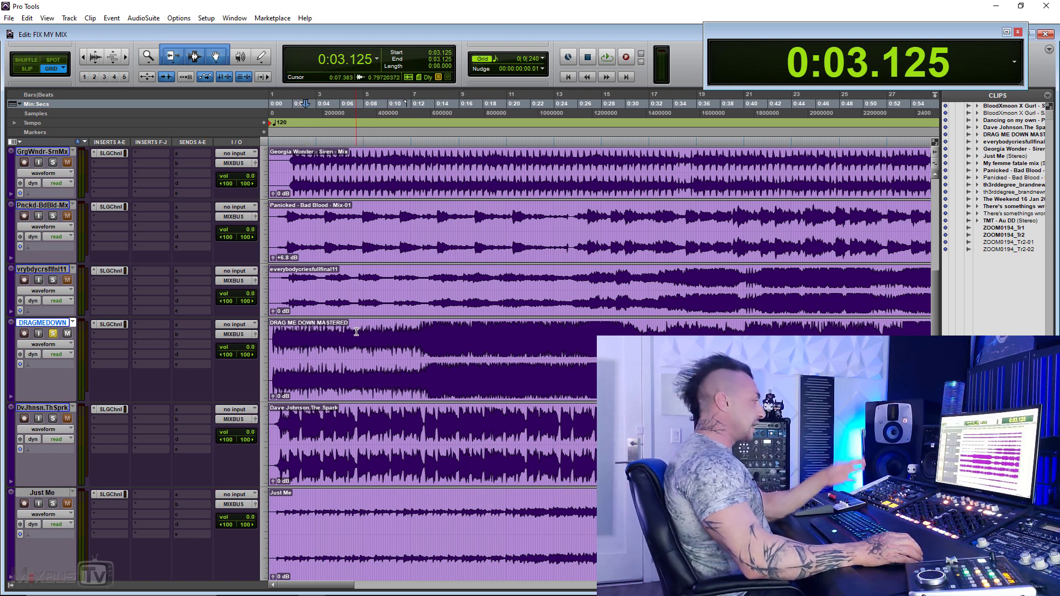
Select 0:09.875 to 0:17.375 on the DRAGMEDOWN track and play it to hear the transition into the loud section.
left_click_drag(338, 330, 516, 331)
left_click_drag(388, 331, 476, 331)
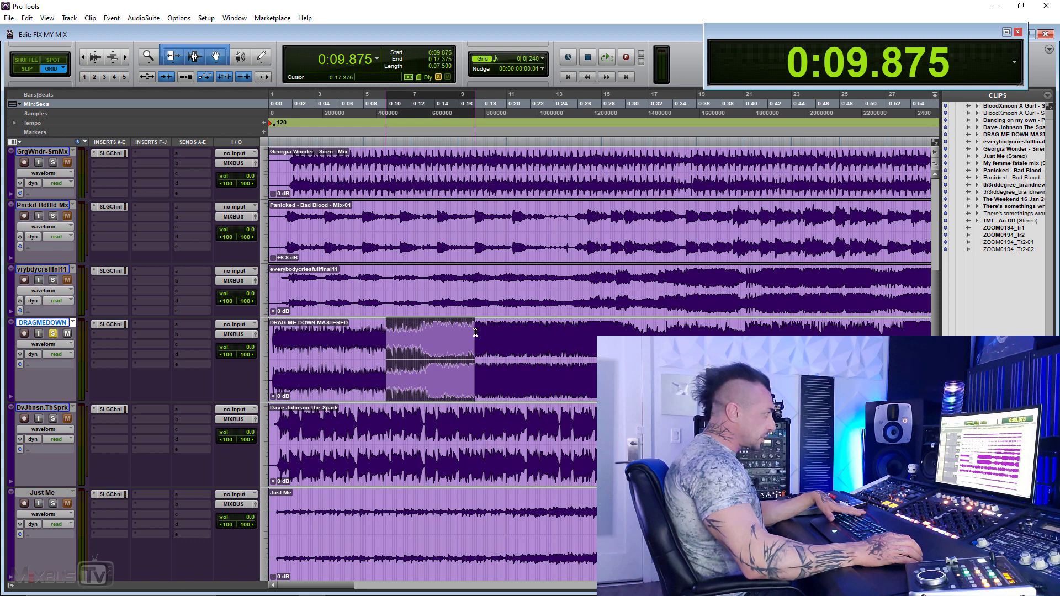
key("space")
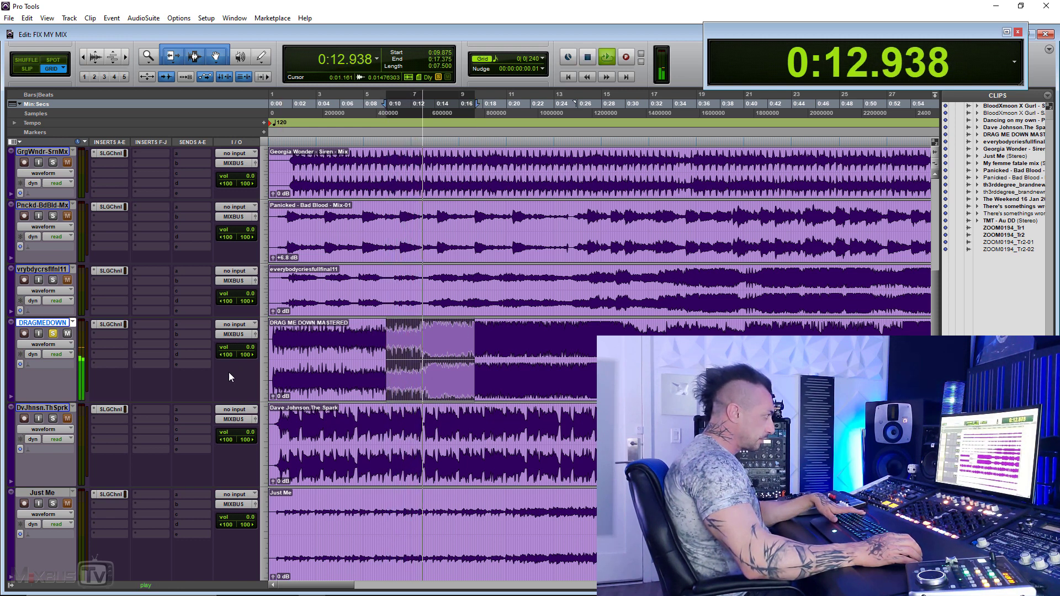
key("ctrl+bracketleft")
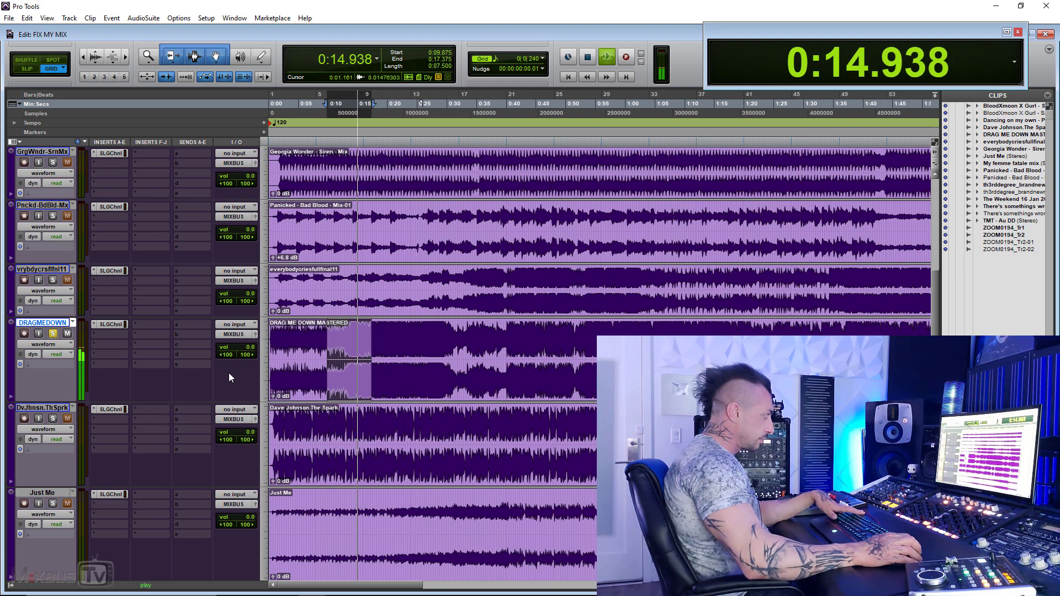
key("space")
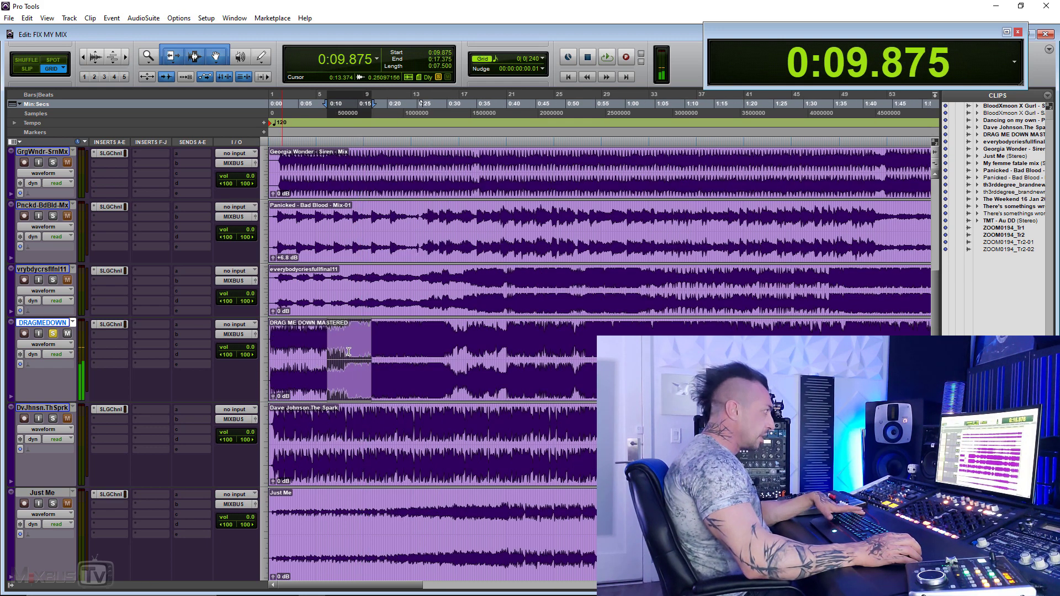
Highlight the whole quiet intro of the DRAG ME DOWN MASTERED clip from 0:00.000 to 0:12.625.
left_click(355, 334)
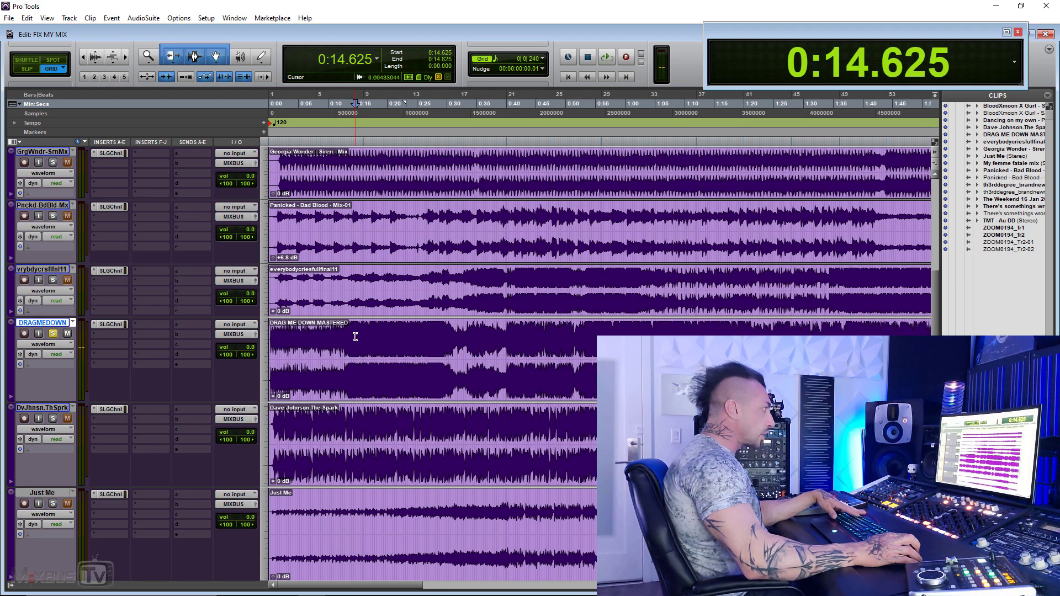
key("ctrl+bracketright")
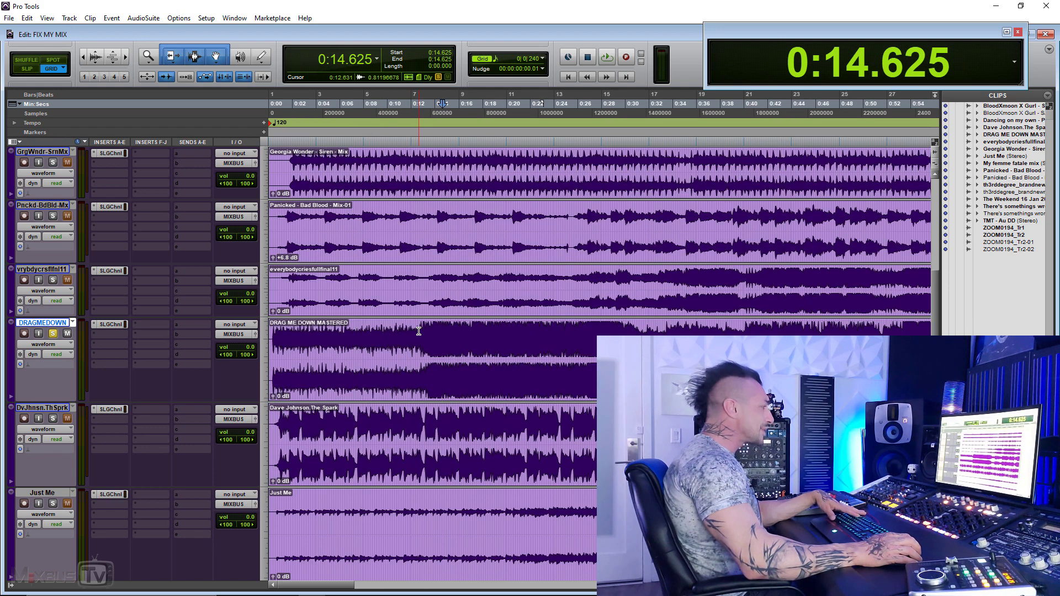
left_click_drag(418, 331, 224, 346)
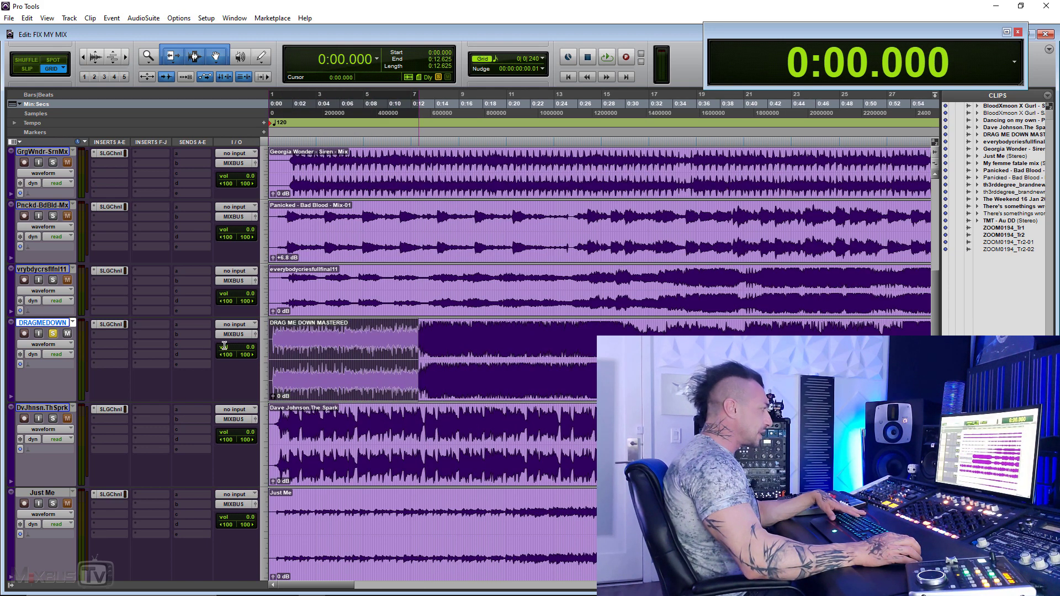
left_click(378, 334)
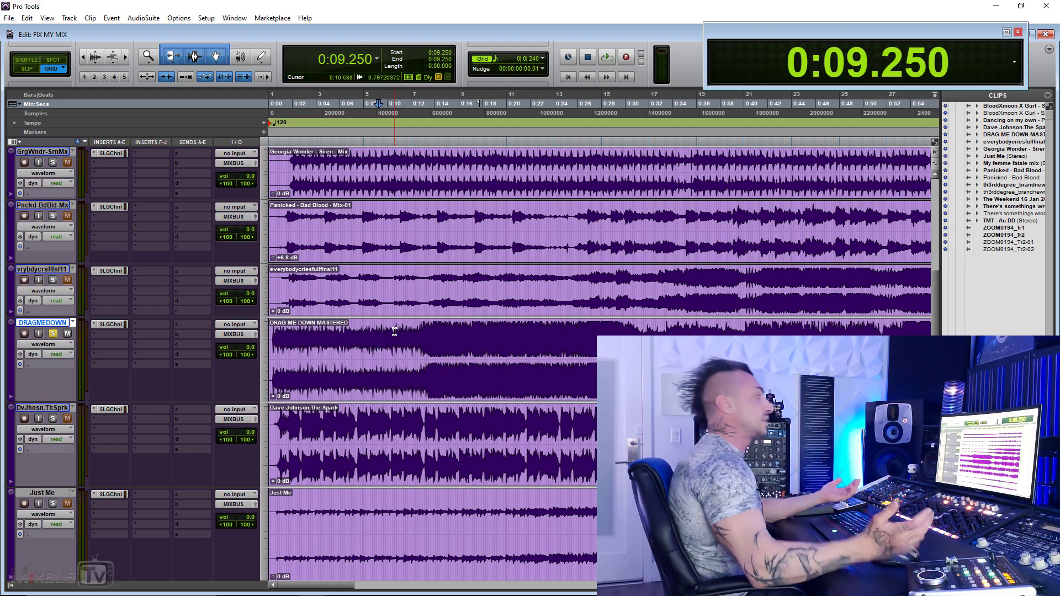
left_click(394, 331)
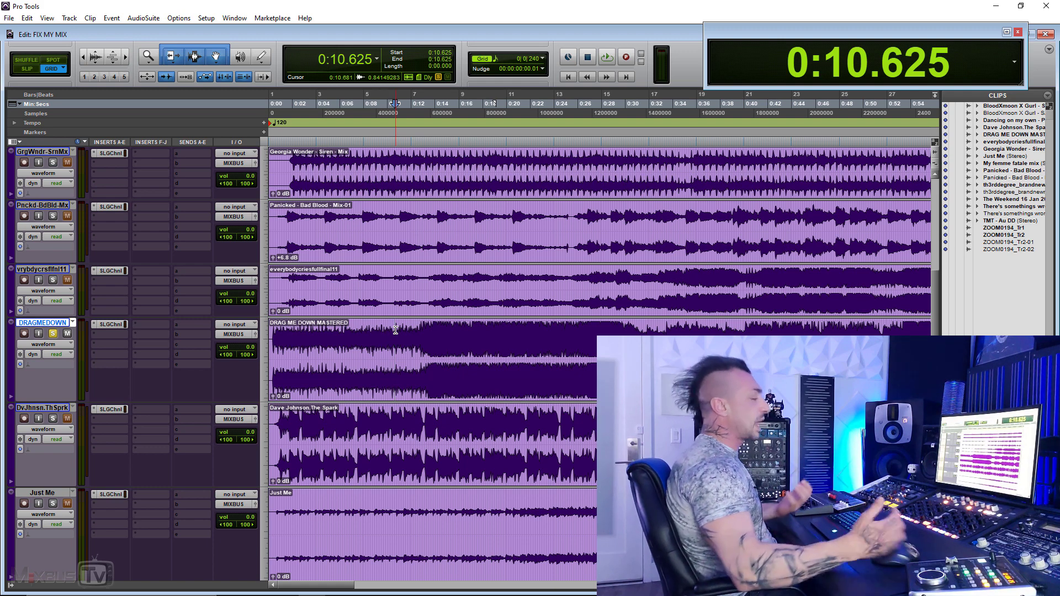
left_click_drag(419, 331, 266, 336)
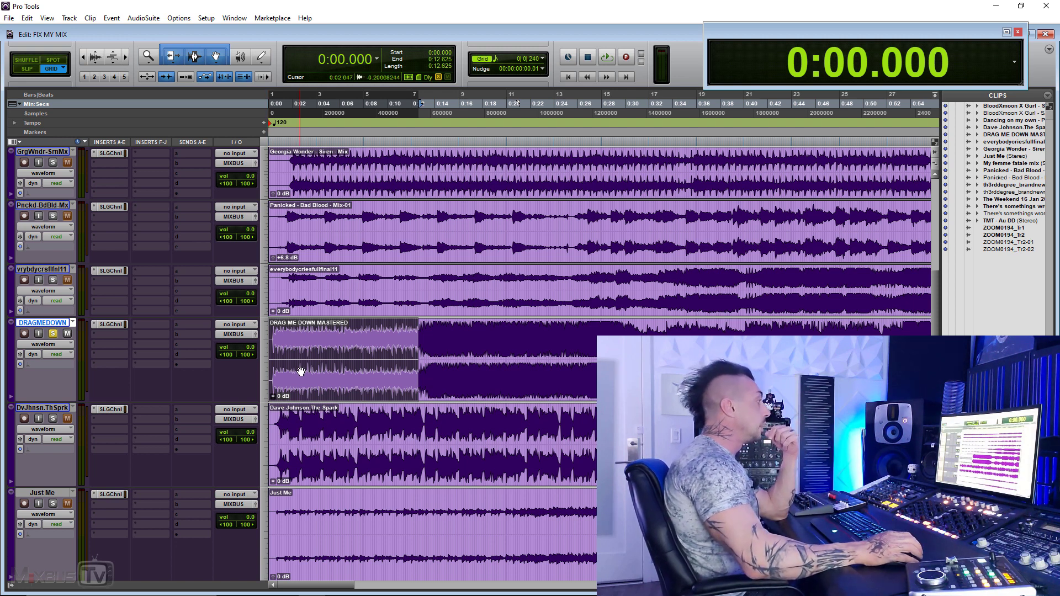
Highlight 0:08.875 to 0:38.875 across the level jump, then reselect the intro from 0:00.000 to 0:12.500.
left_click_drag(374, 341, 731, 332)
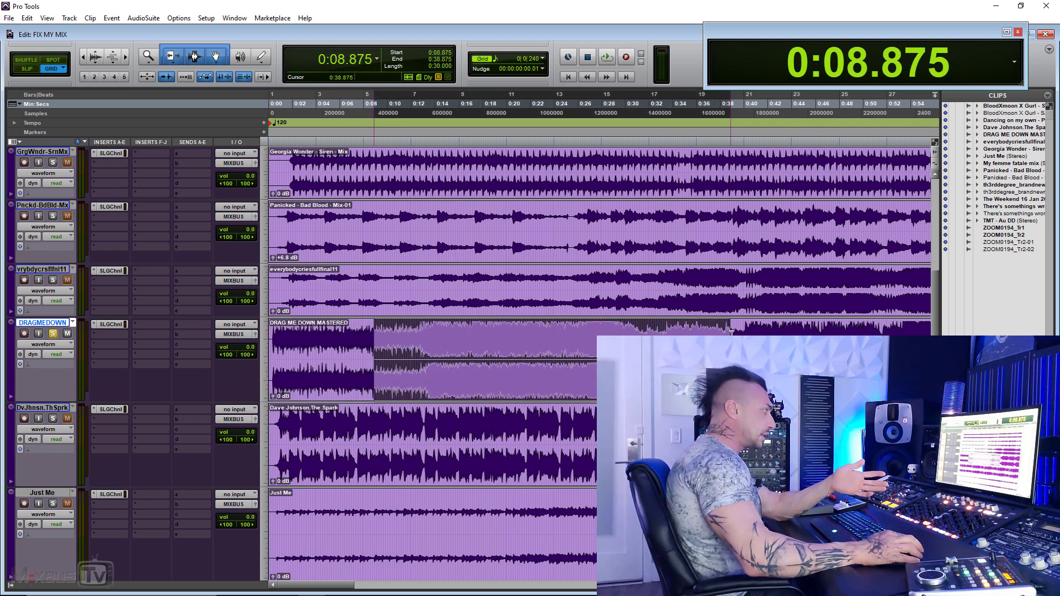
left_click(322, 328)
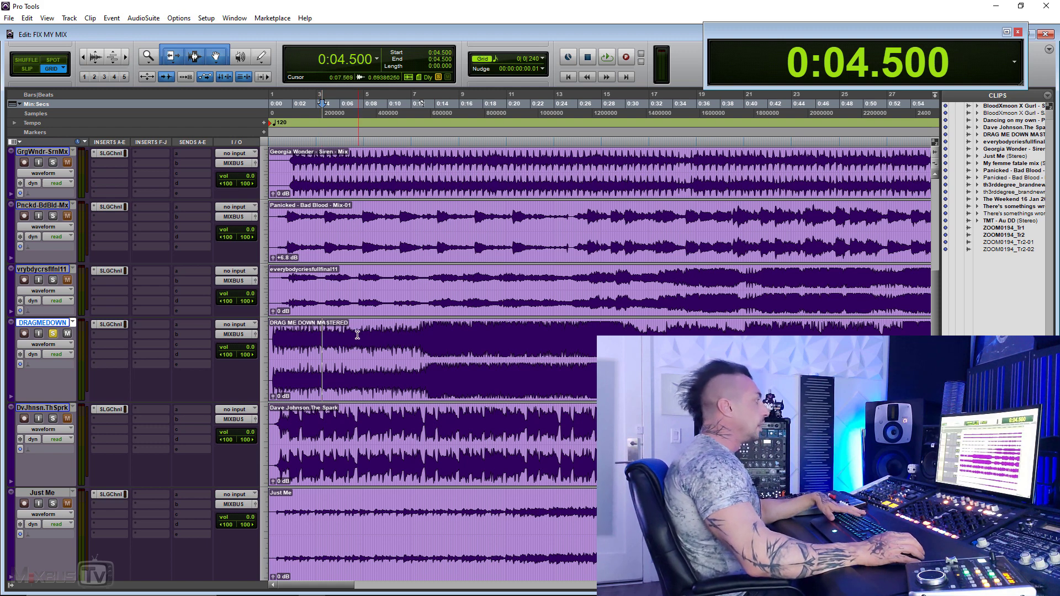
double_click(331, 336)
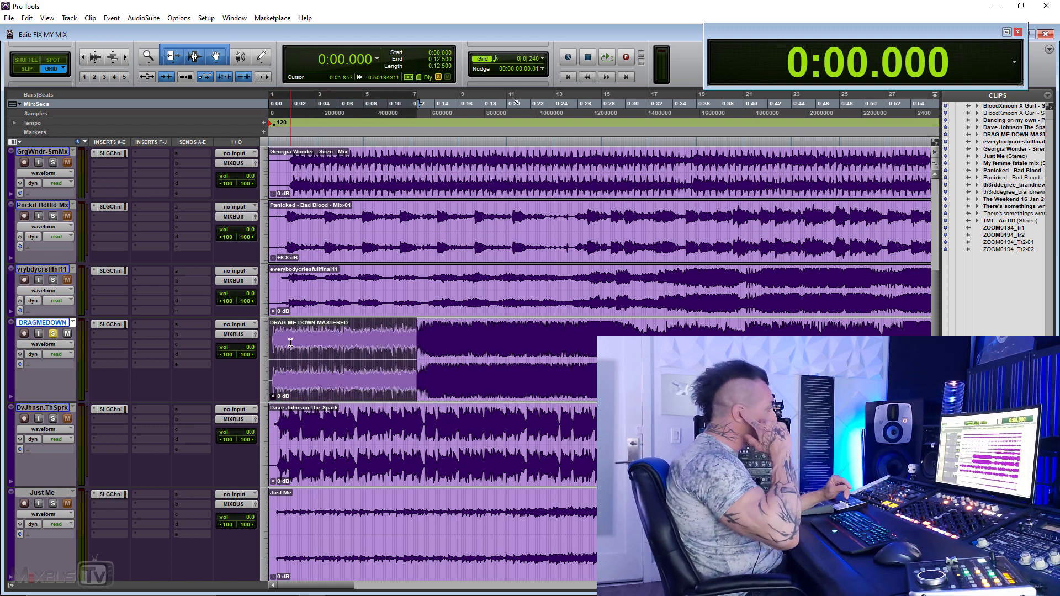
Insert FabFilter Pro-Q 3 in the DRAGMEDOWN track's second insert slot and enlarge its window.
left_click(120, 336)
left_click(173, 349)
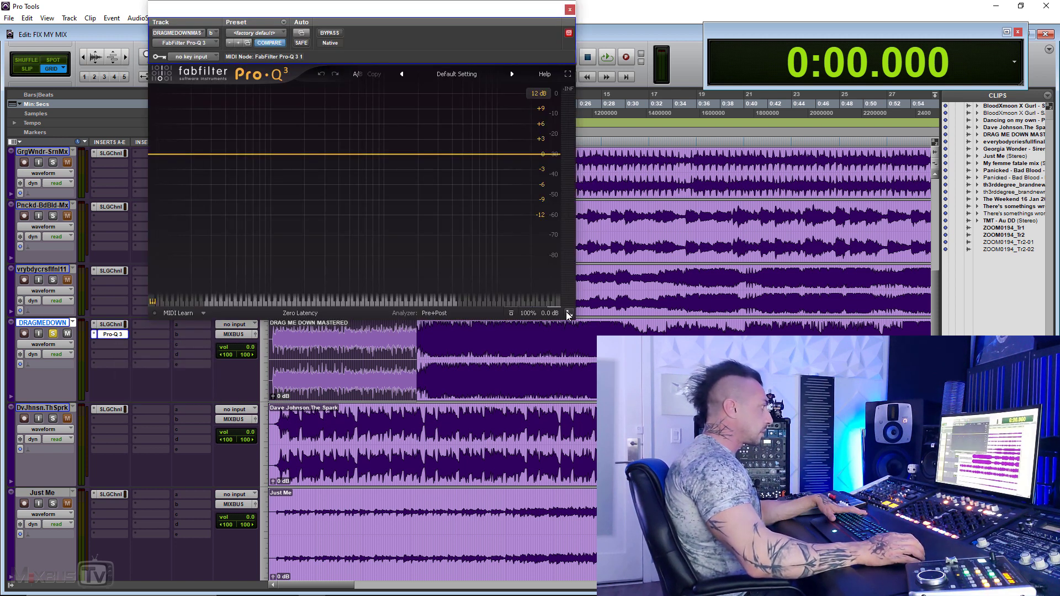
left_click(568, 313)
left_click(582, 346)
Add an 18 dB/oct low cut at about 70 Hz and an 18 dB/oct high cut at about 6 kHz.
left_click(160, 195)
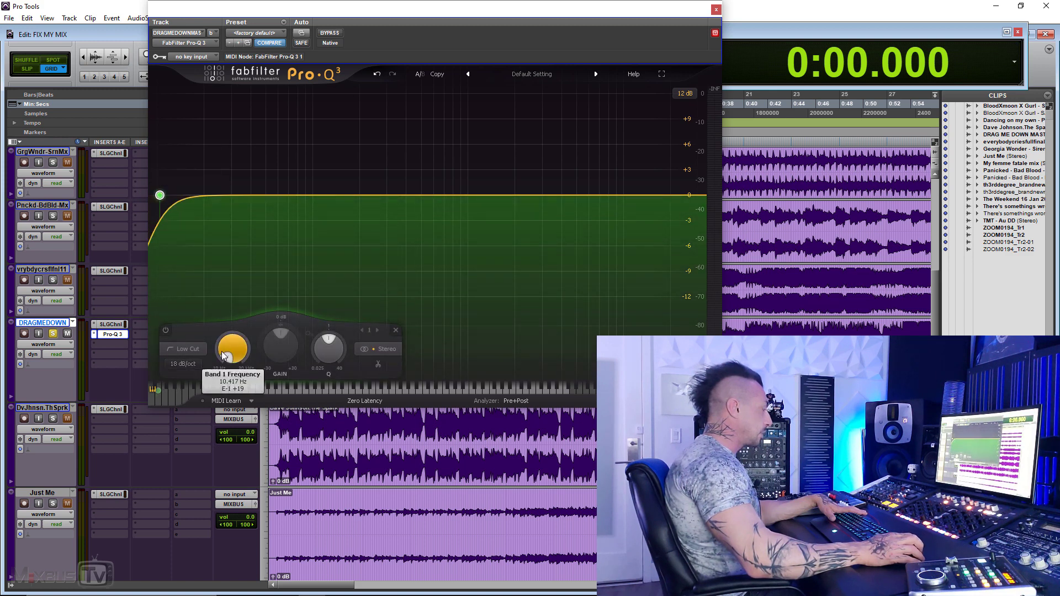
left_click_drag(224, 356, 224, 331)
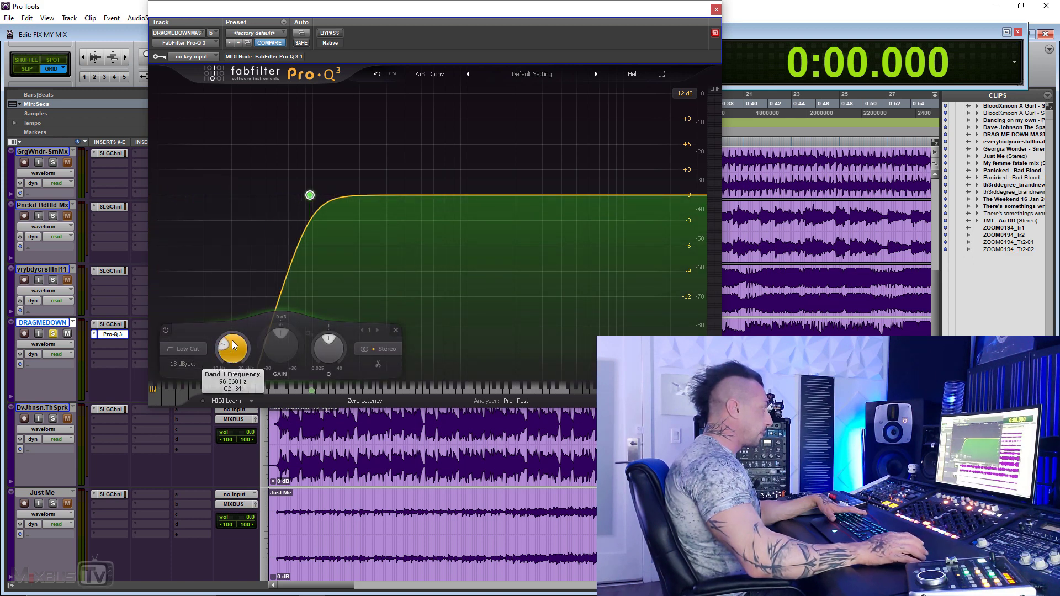
left_click(671, 196)
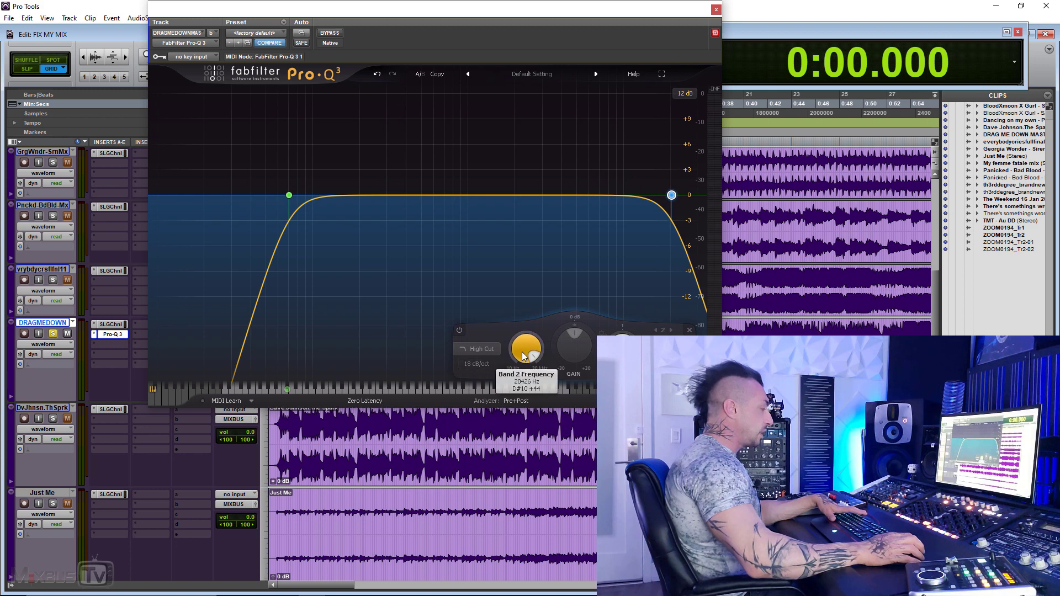
scroll(523, 356, "down", 5)
scroll(522, 351, "down", 2)
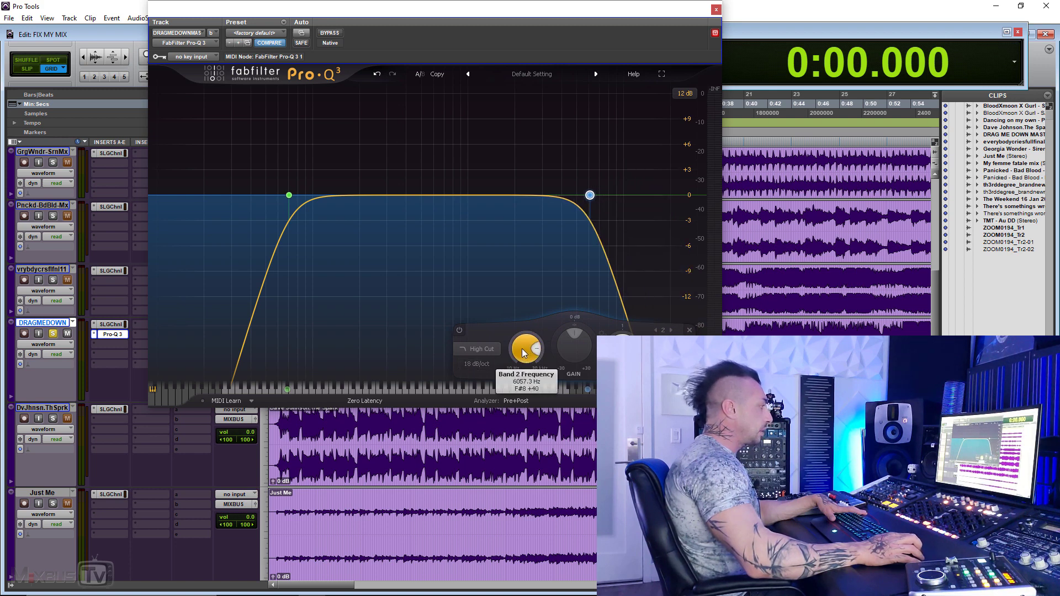
Play 0:03.500 to 0:24.875 through the EQ and add a bell band at about 2945 Hz with -0.65 dB gain.
left_click_drag(477, 6, 418, 2)
key("space")
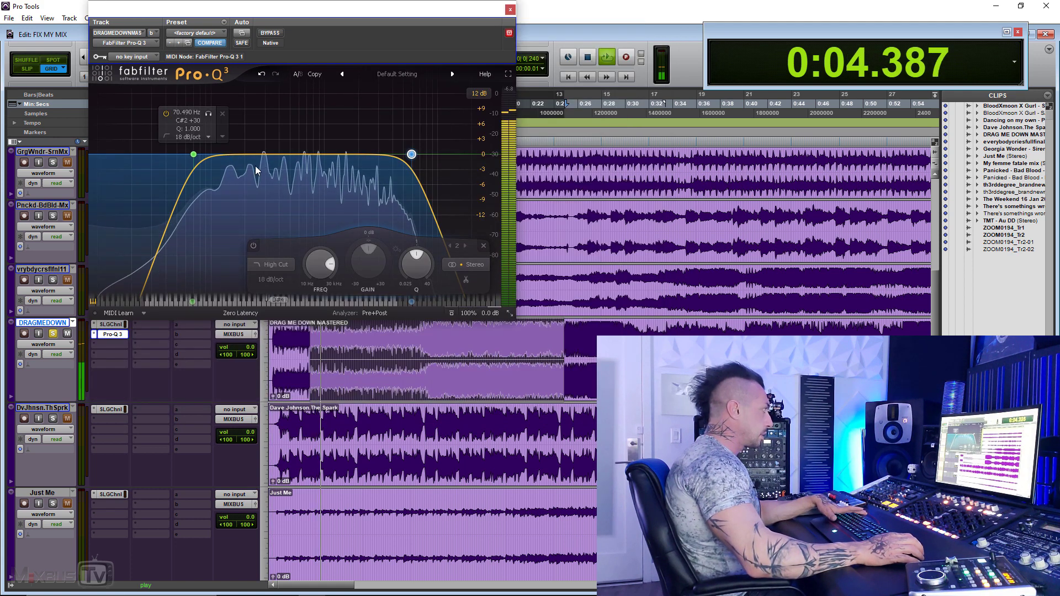
left_click_drag(356, 155, 377, 158)
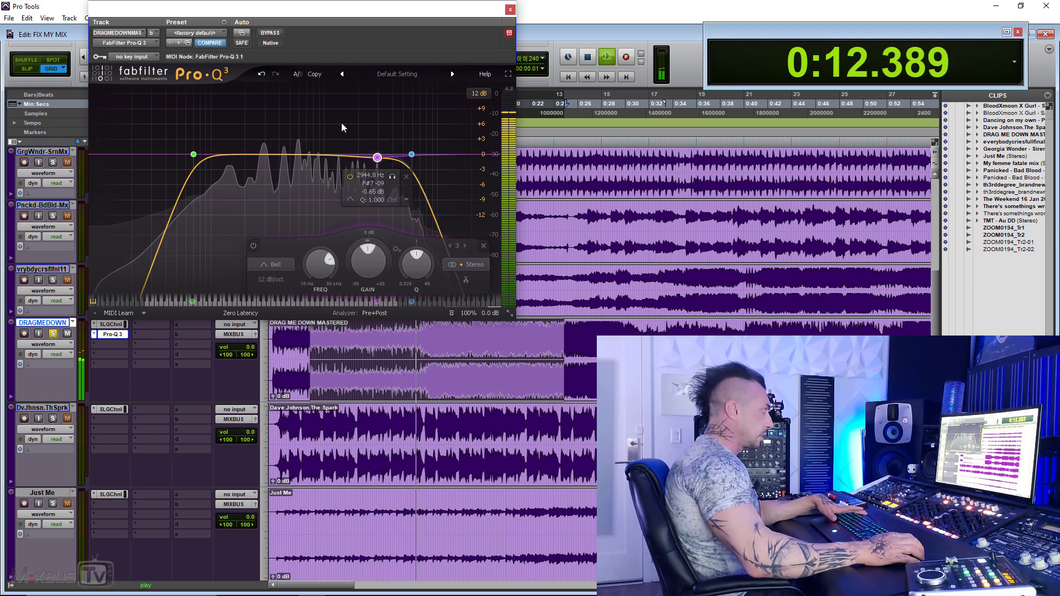
Bypass the Pro-Q 3 to compare with the unprocessed mix, then stop playback and close the plug-in window.
left_click(270, 33)
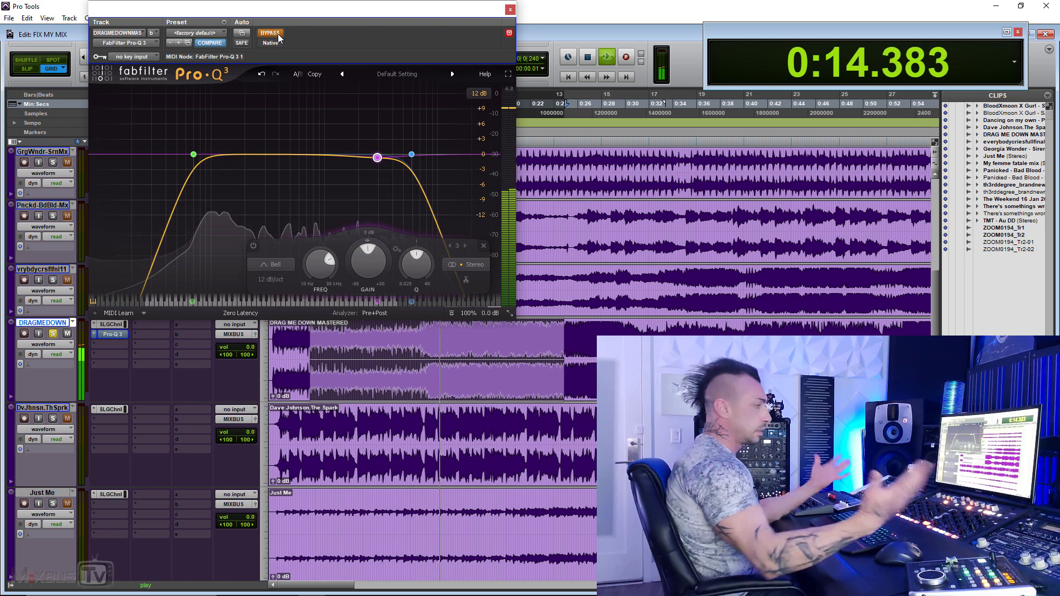
left_click(270, 33)
key("space")
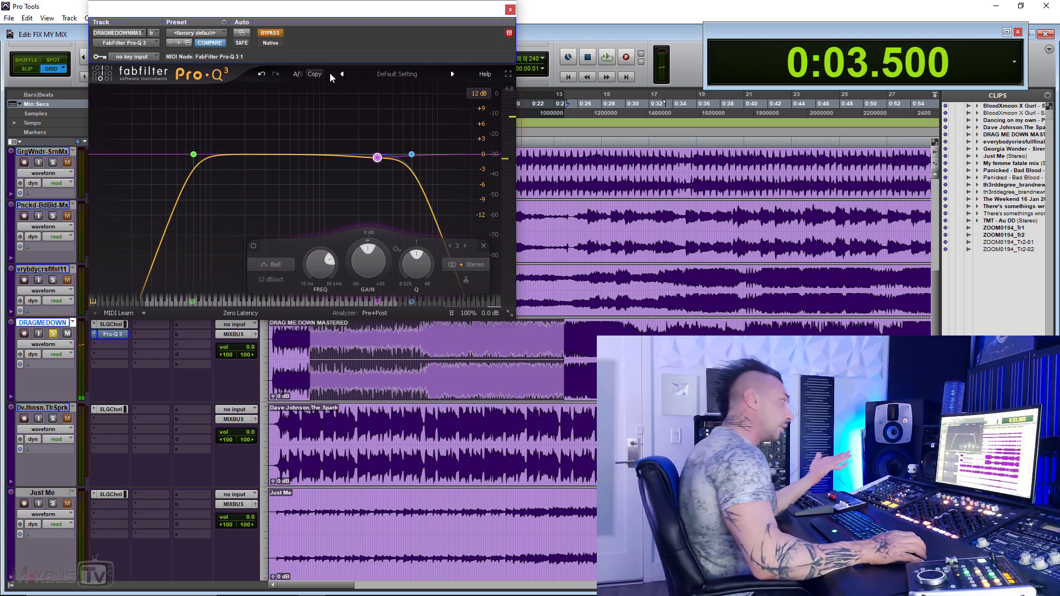
left_click(510, 10)
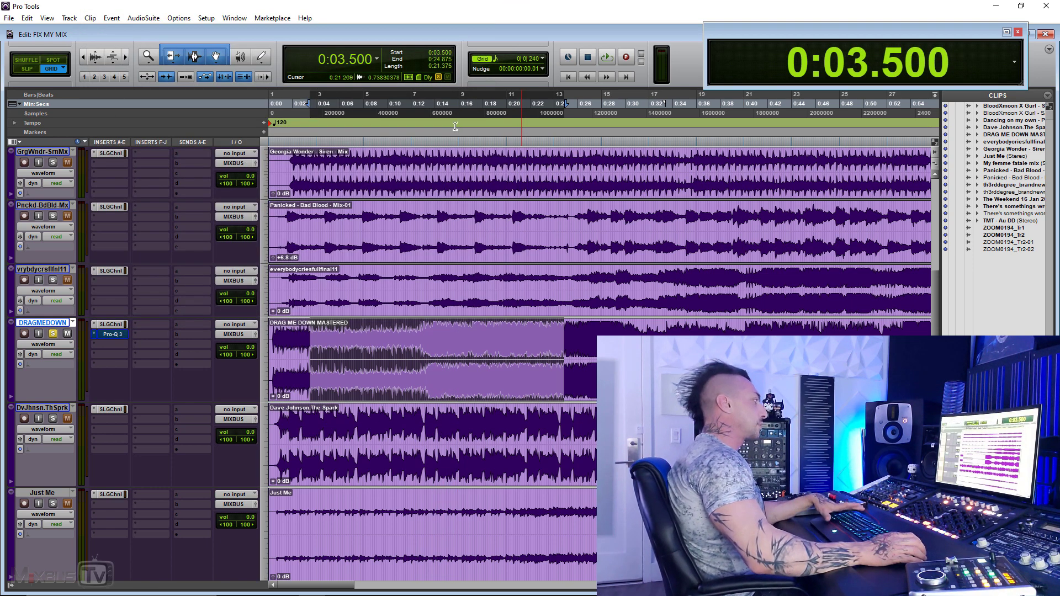
Play the DRAGMEDOWN track from 0:12.500 where the loud section begins, then stop playback.
left_click(402, 332)
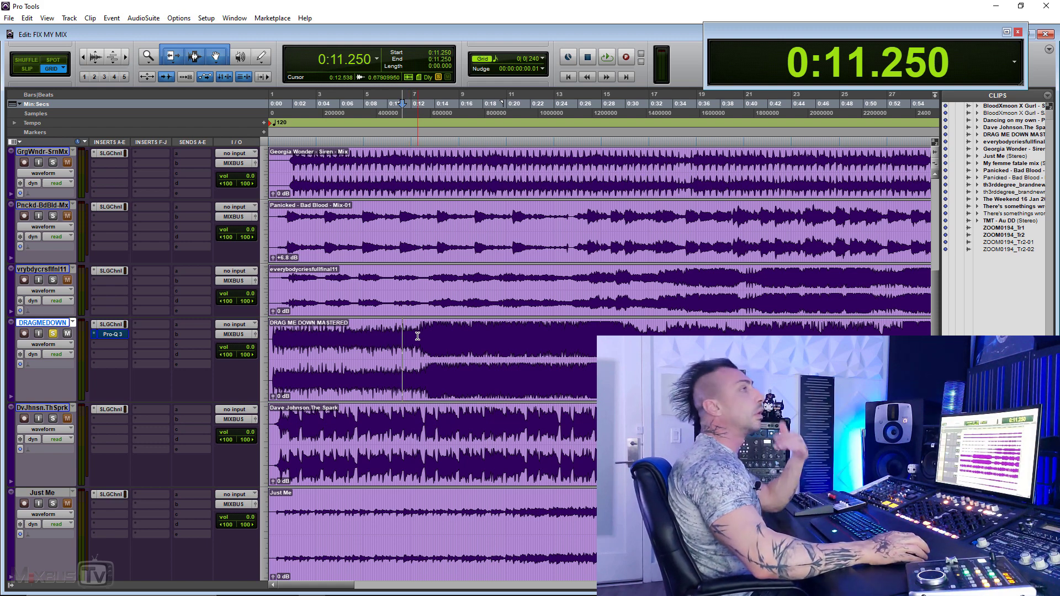
key("space")
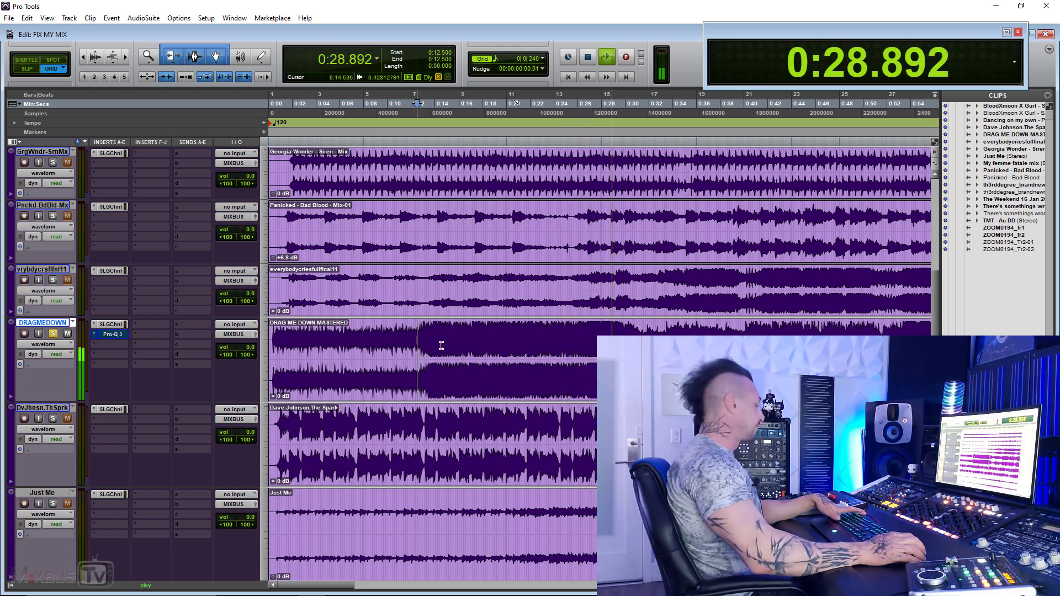
key("space")
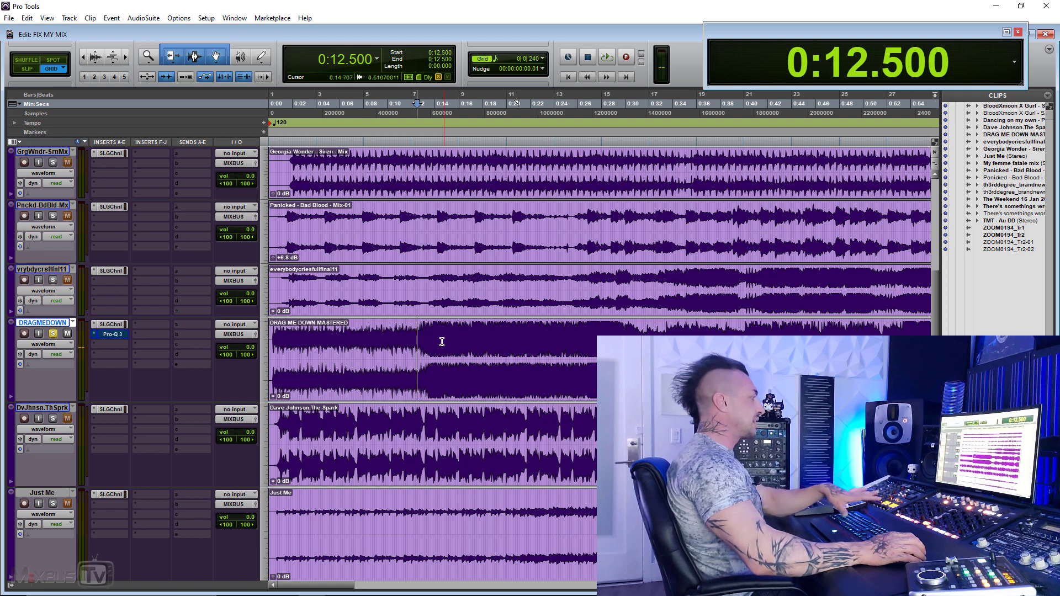
Compare the DRAGMEDOWN clip's intro and loud-section waveforms, then select the loud section from 0:12.875 to 0:26.625.
left_click_drag(423, 329, 582, 326)
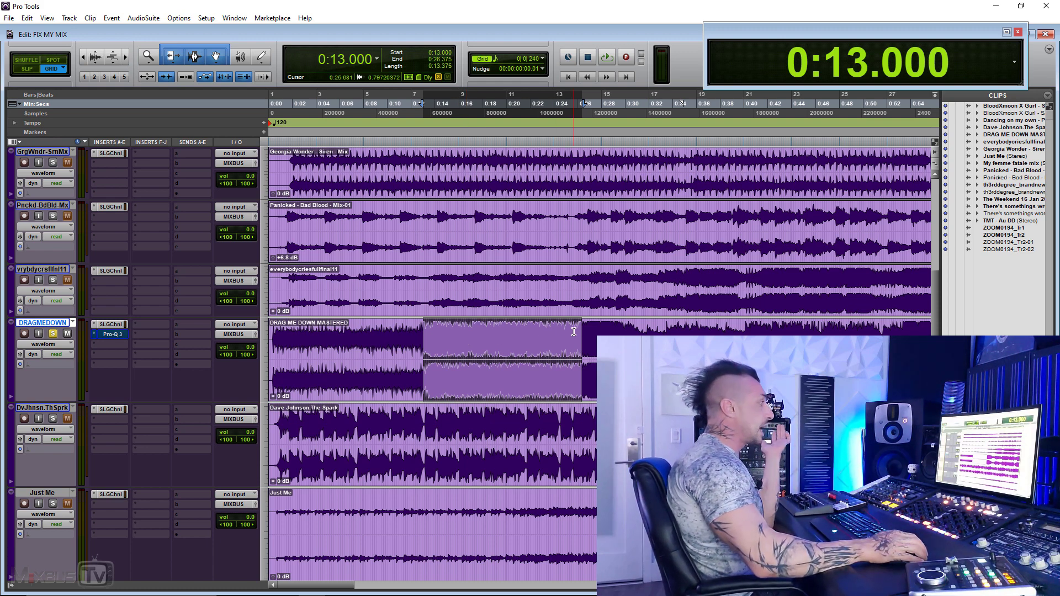
left_click_drag(574, 331, 252, 347)
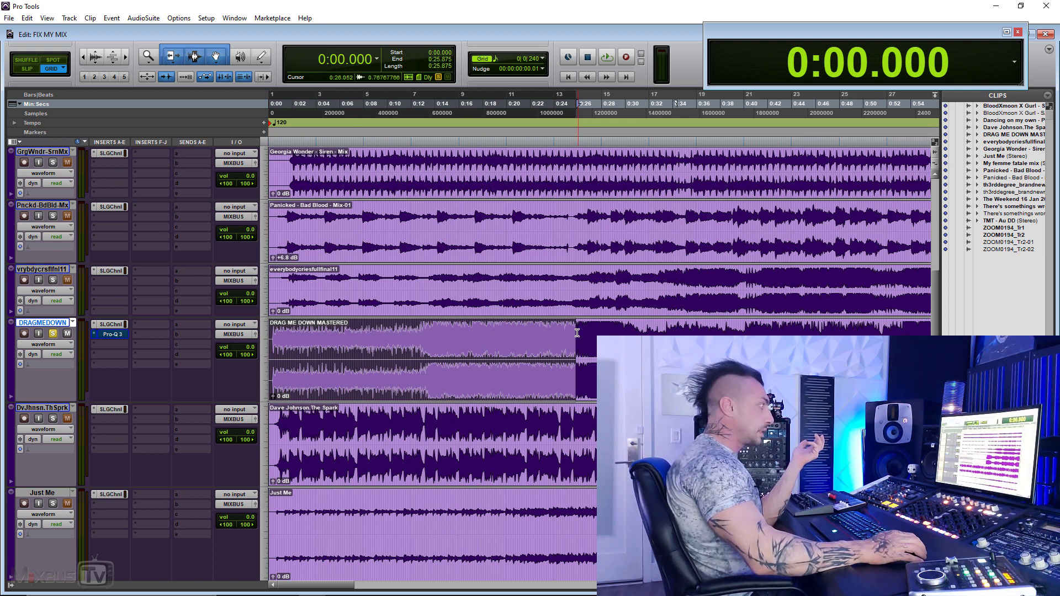
left_click_drag(574, 332, 274, 340)
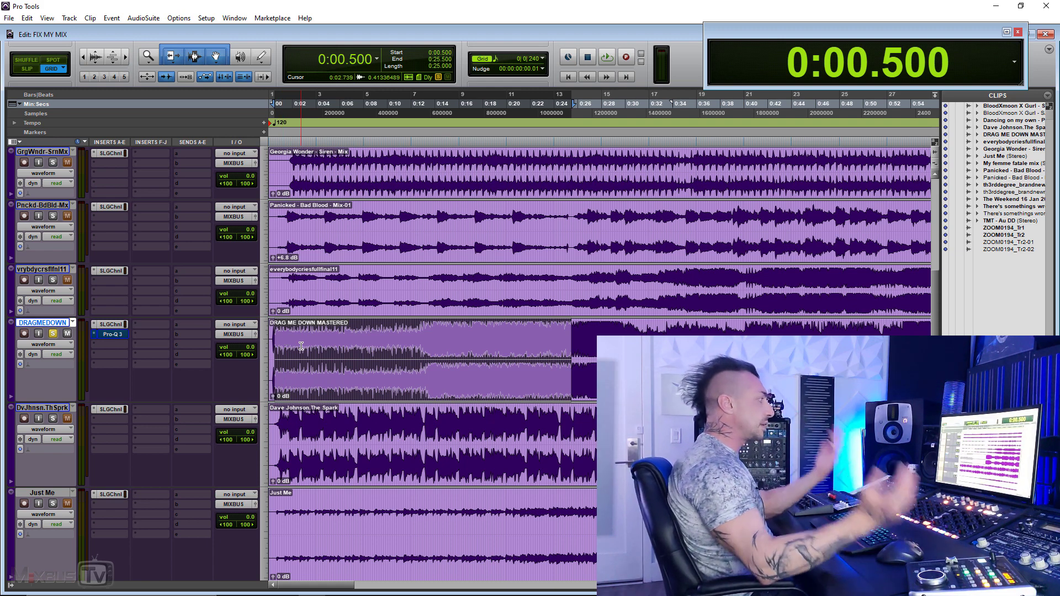
left_click(388, 340)
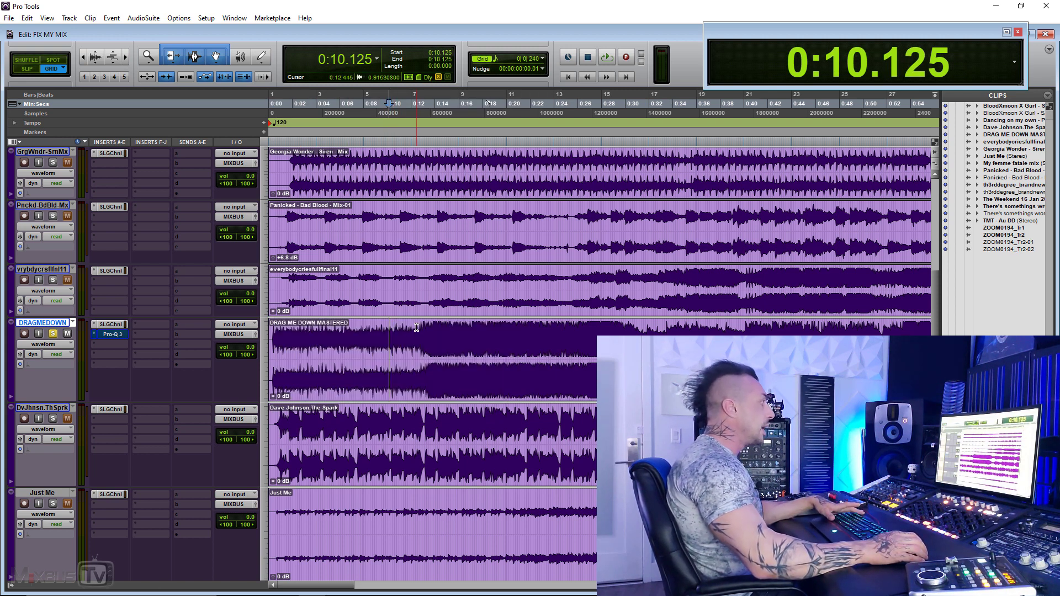
left_click_drag(421, 325, 585, 324)
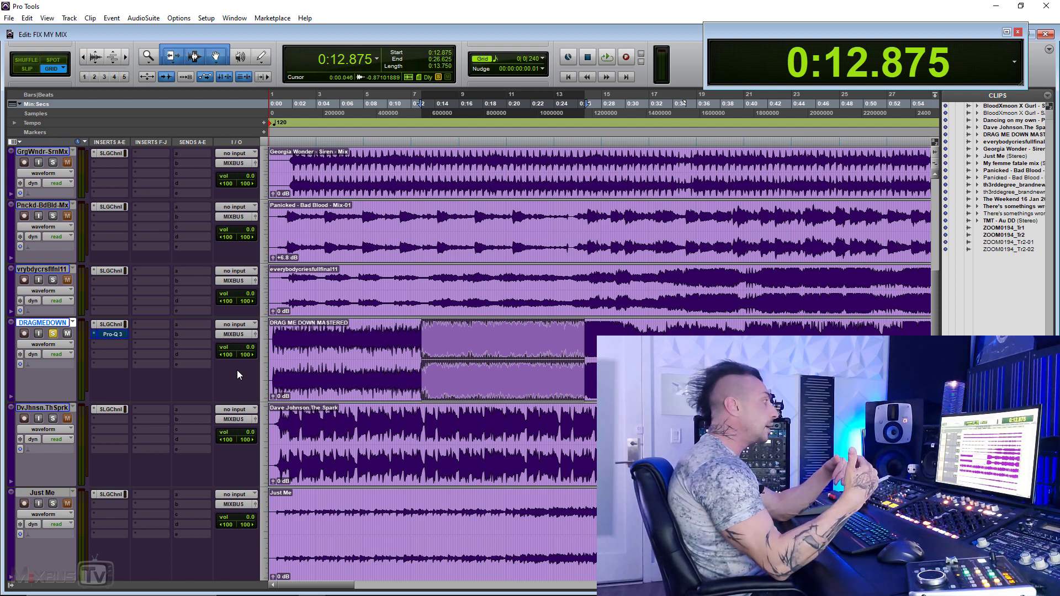
Play the DRAGMEDOWN loud section from 0:14.250 and stop playback.
left_click(445, 339)
key("space")
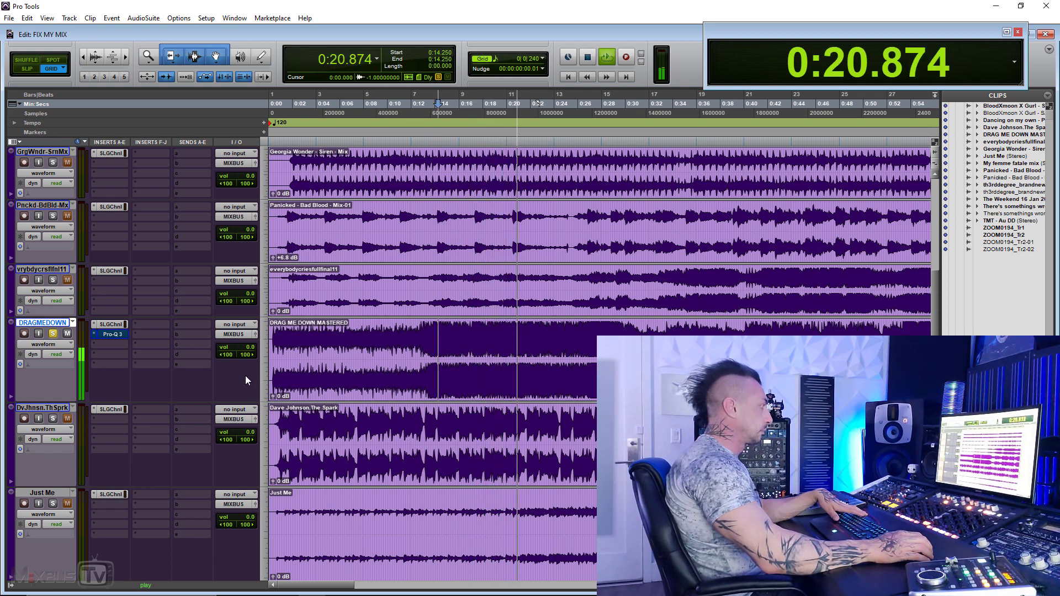
key("space")
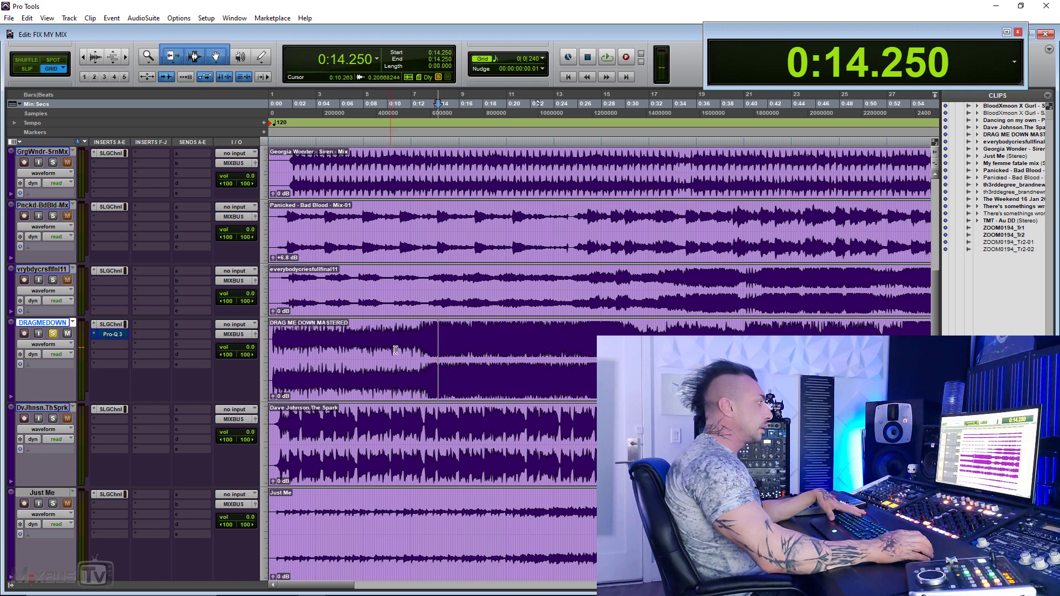
Clear all bands from the DRAGMEDOWN track's Pro-Q 3 and enlarge its plug-in window.
left_click(122, 336)
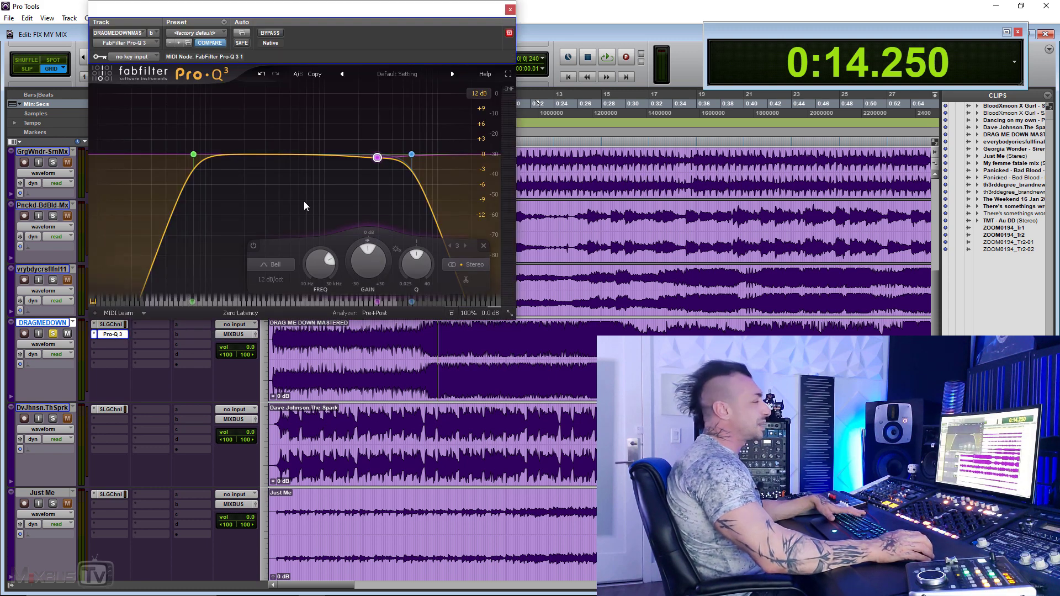
left_click_drag(167, 122, 511, 199)
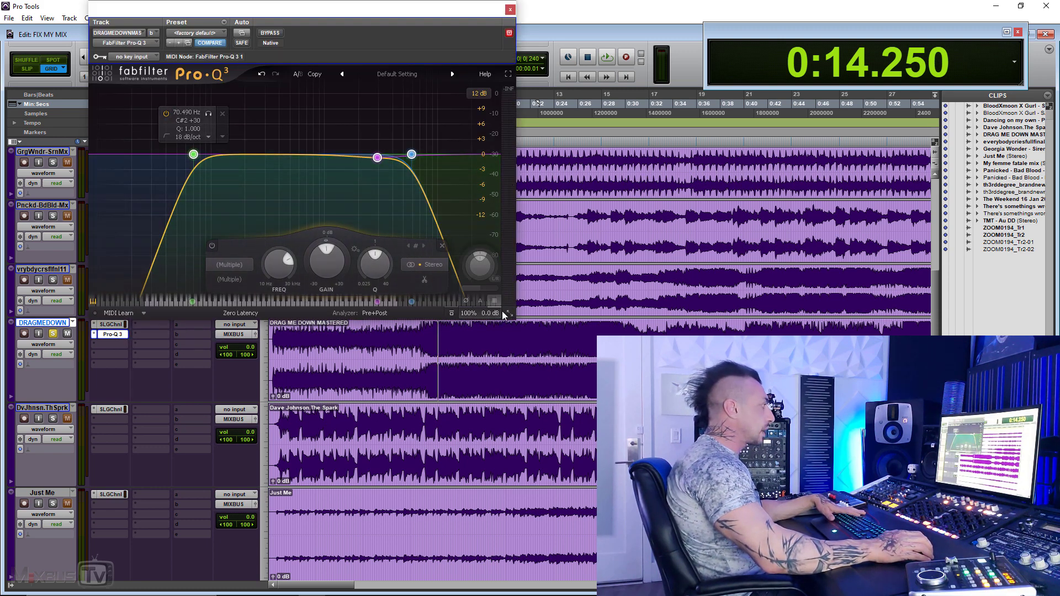
left_click(443, 245)
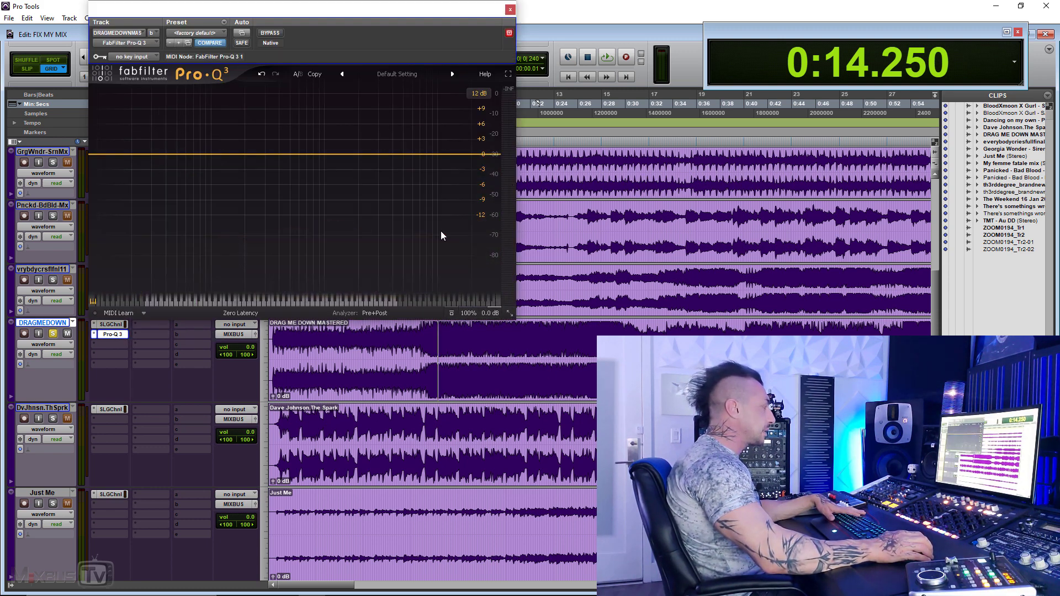
left_click_drag(448, 15, 570, 18)
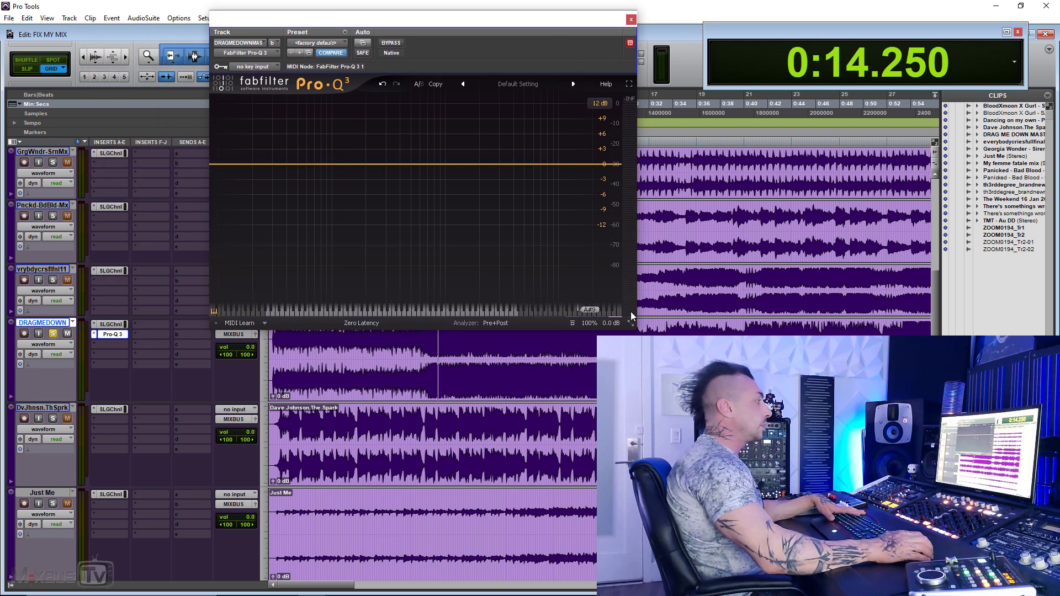
left_click_drag(630, 323, 698, 365)
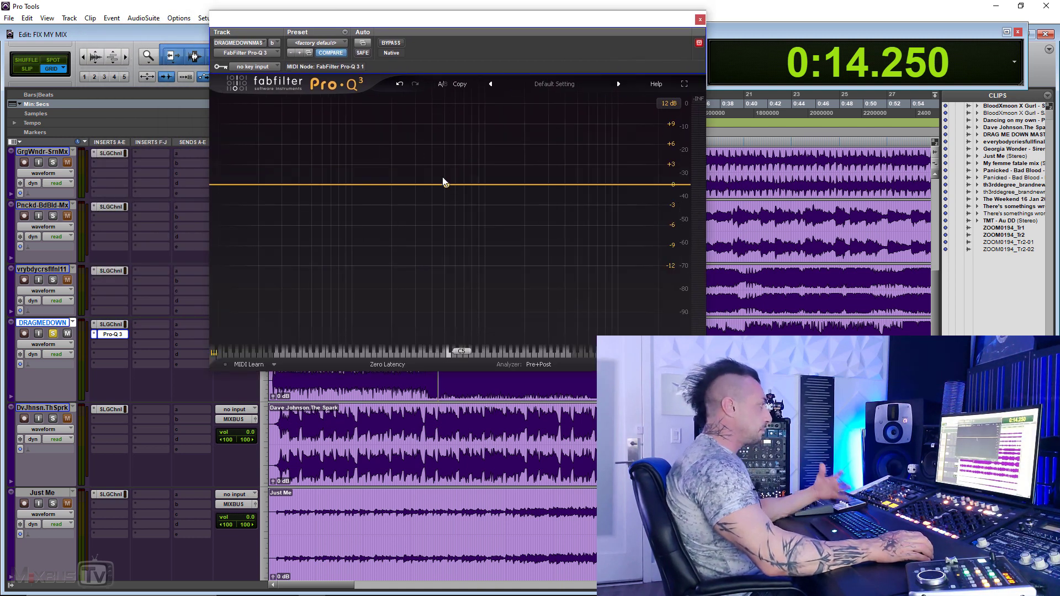
key("space")
mouse_move(391, 185)
left_mouse_down()
mouse_move(364, 132)
mouse_move(398, 134)
mouse_move(355, 141)
mouse_move(405, 147)
mouse_move(412, 137)
mouse_move(383, 131)
mouse_move(377, 186)
left_mouse_up()
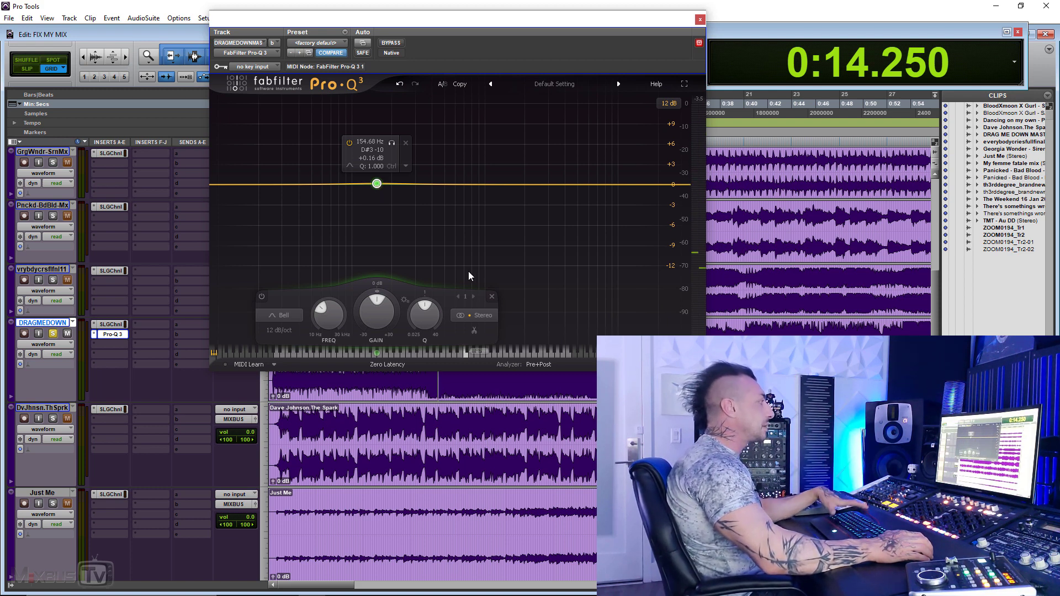
left_click(491, 297)
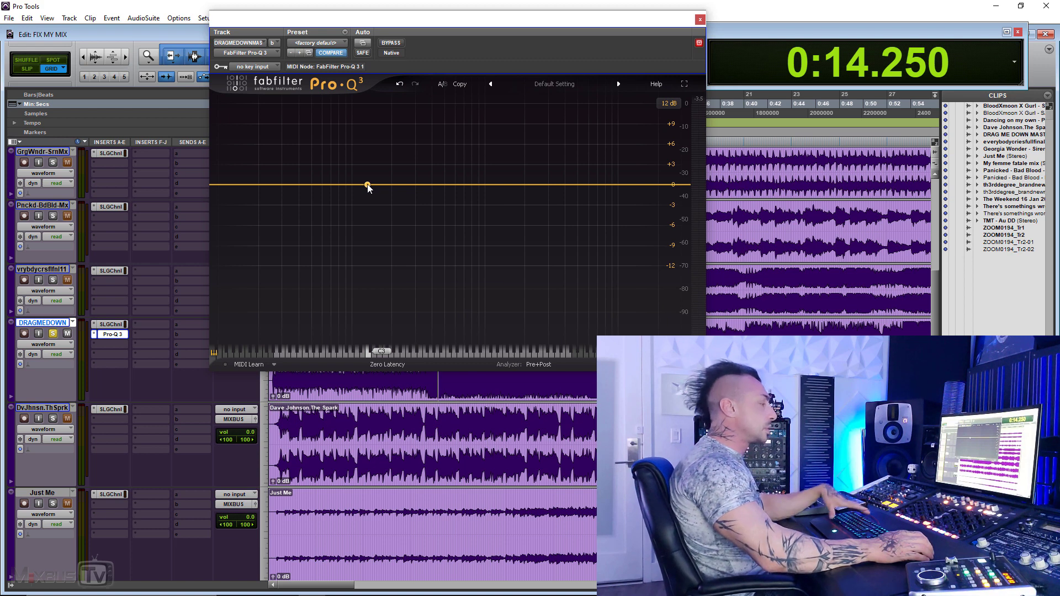
Play the loud section repeatedly from 0:14.250 and examine its spectrum in the Pro-Q 3 analyzer.
key("space")
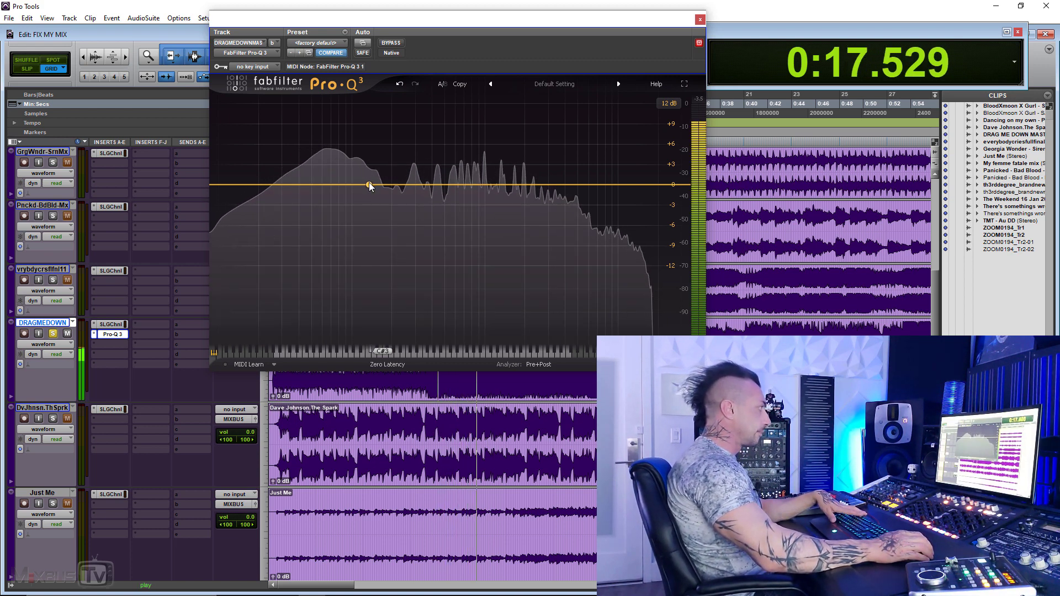
key("space")
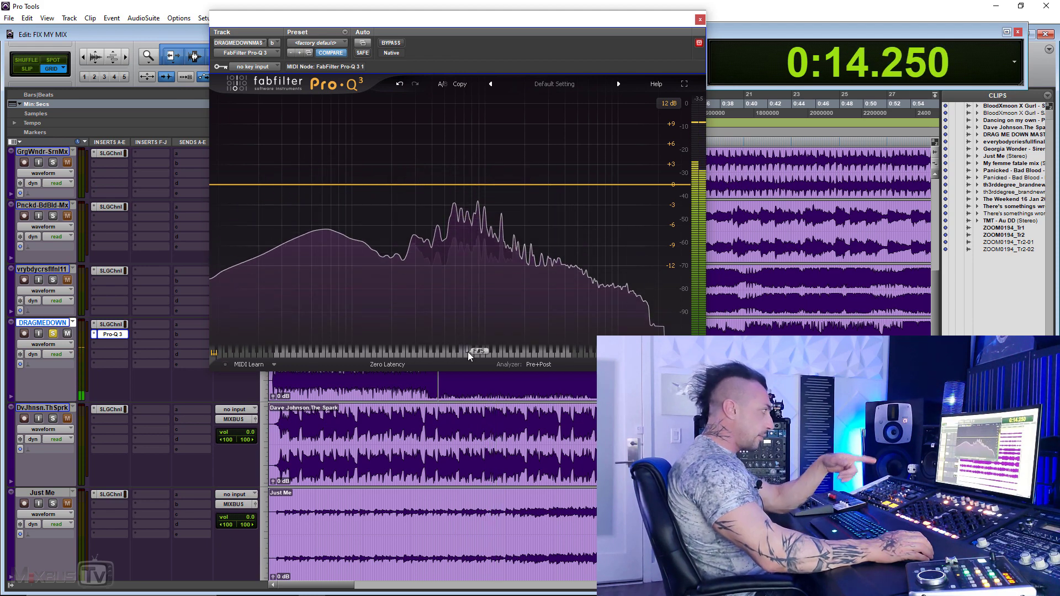
key("space")
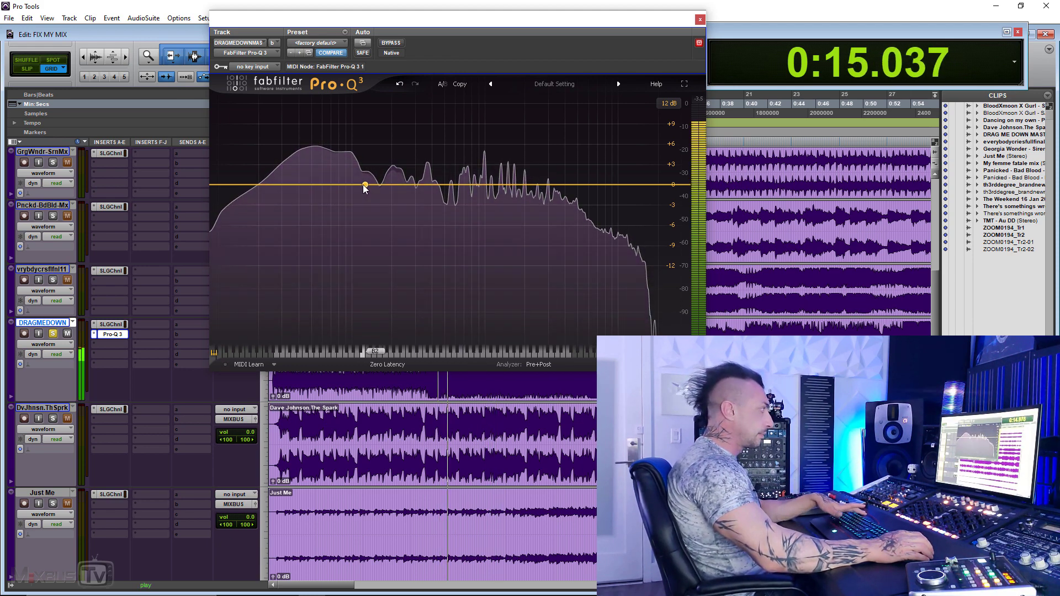
key("space")
key("space")
Mark the low end with a temporary bell at about 51 Hz, then inspect the spectrum peaks and stop playback.
left_click_drag(356, 185, 312, 183)
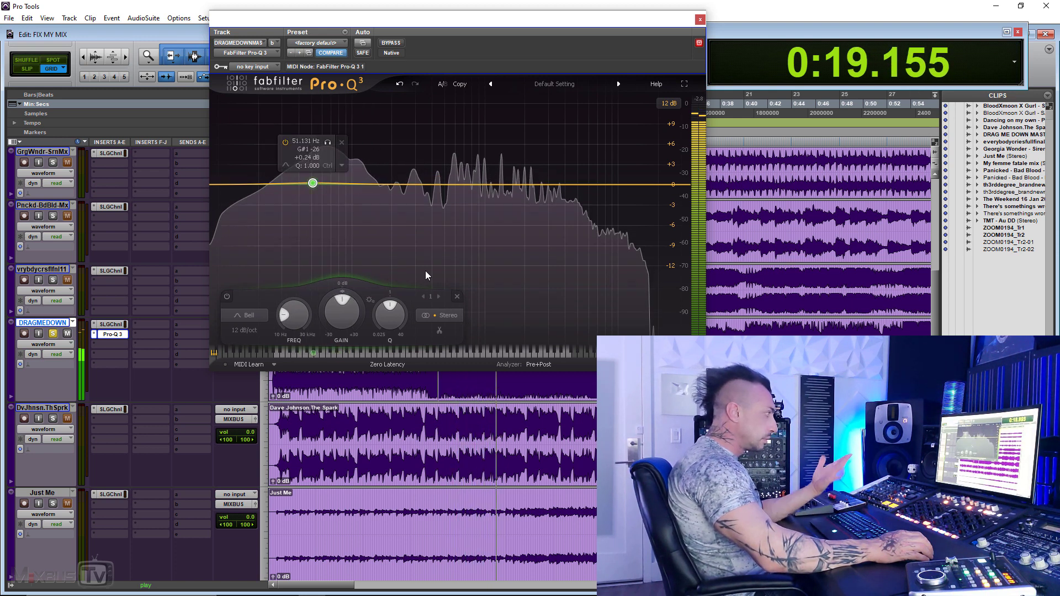
left_click(455, 294)
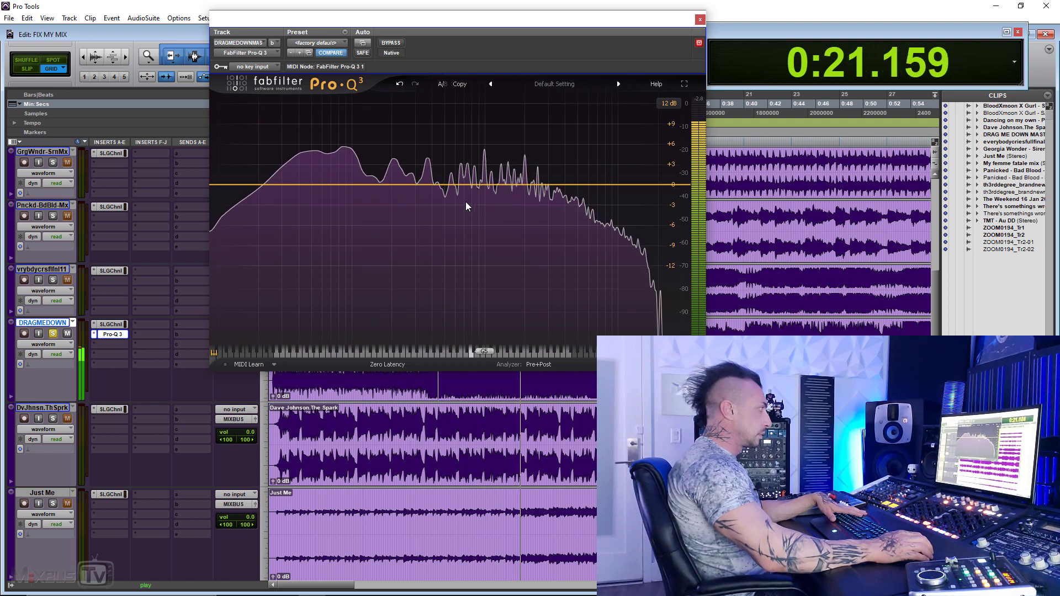
mouse_move(393, 190)
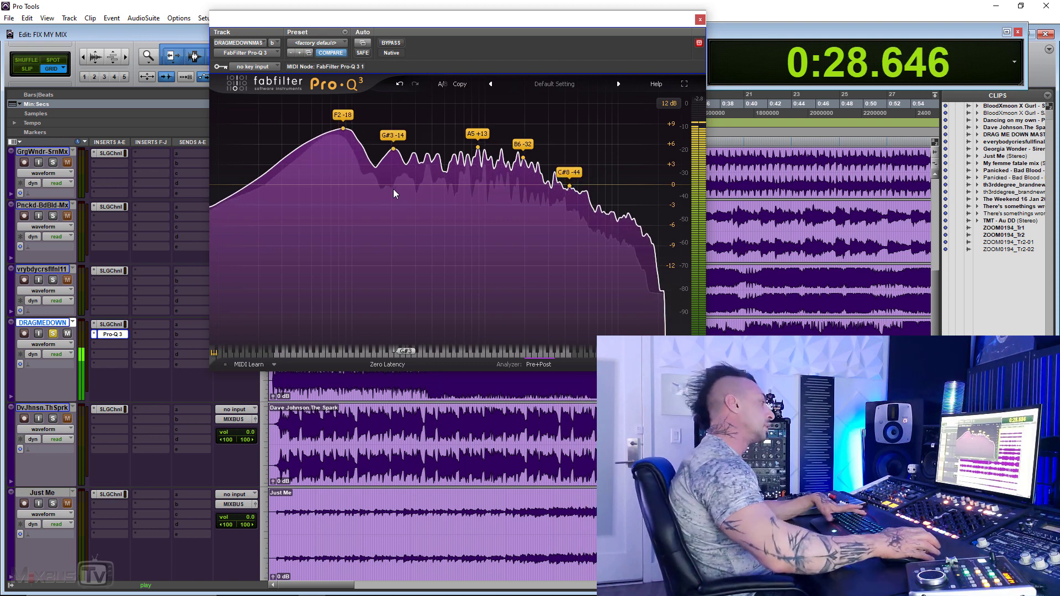
key("space")
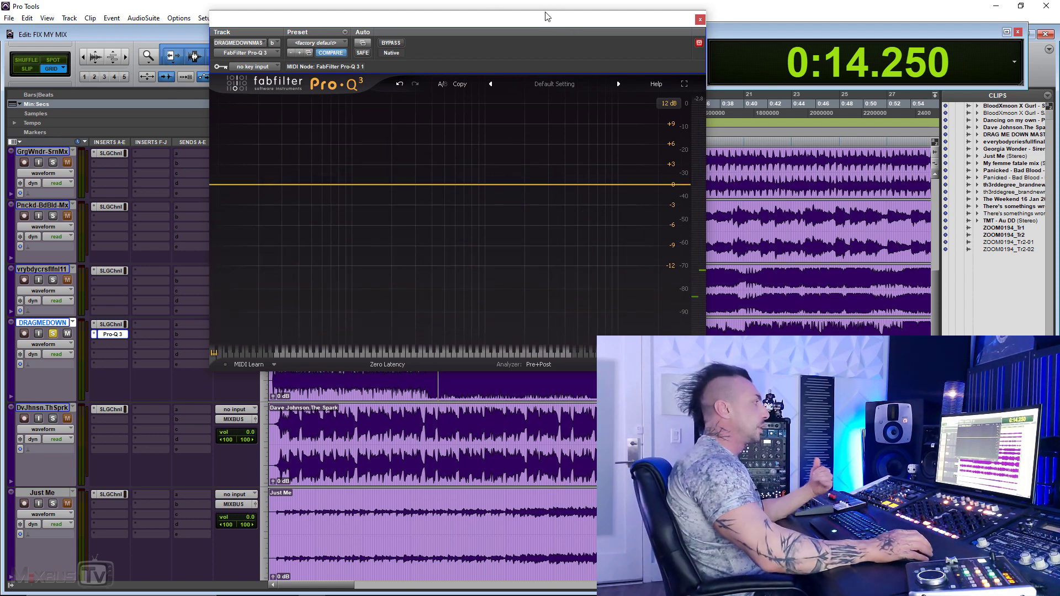
Replay the section from 0:14.250 to study its low and high frequencies, discarding a temporary low-frequency band, and stop playback.
key("space")
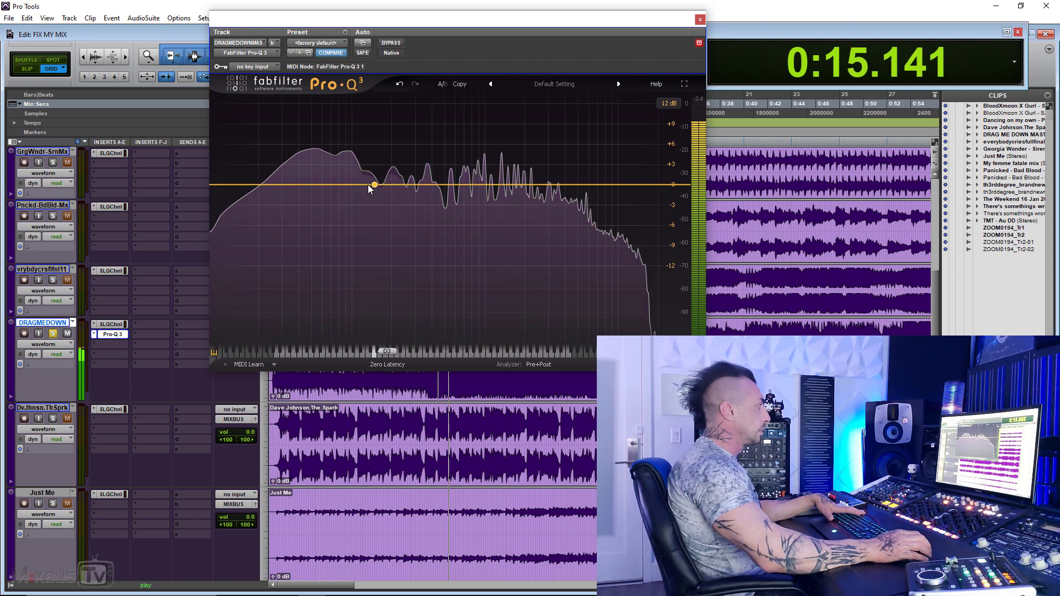
left_click_drag(337, 183, 315, 185)
left_click(457, 297)
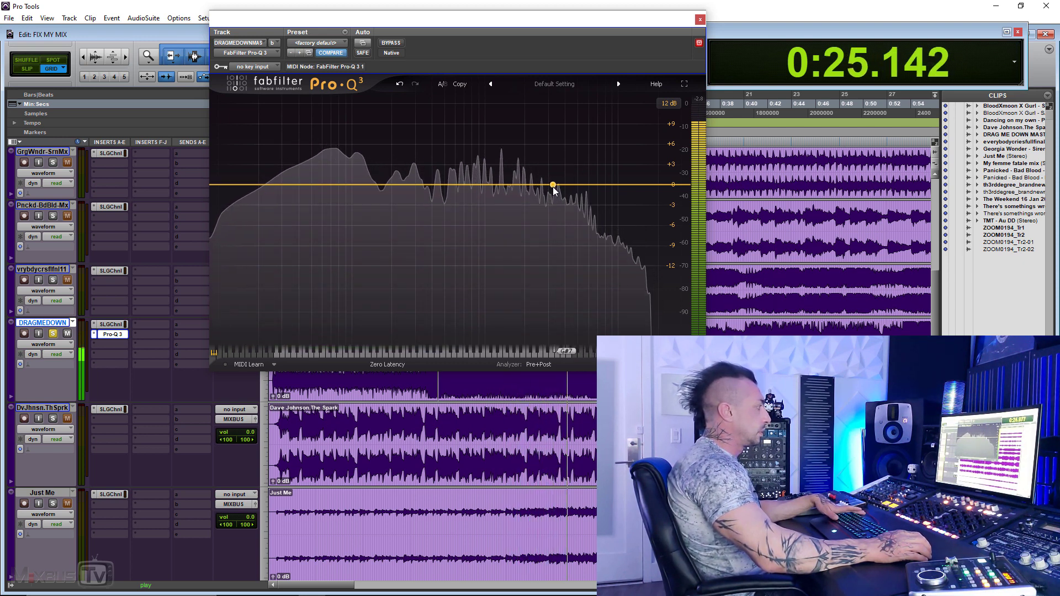
key("space")
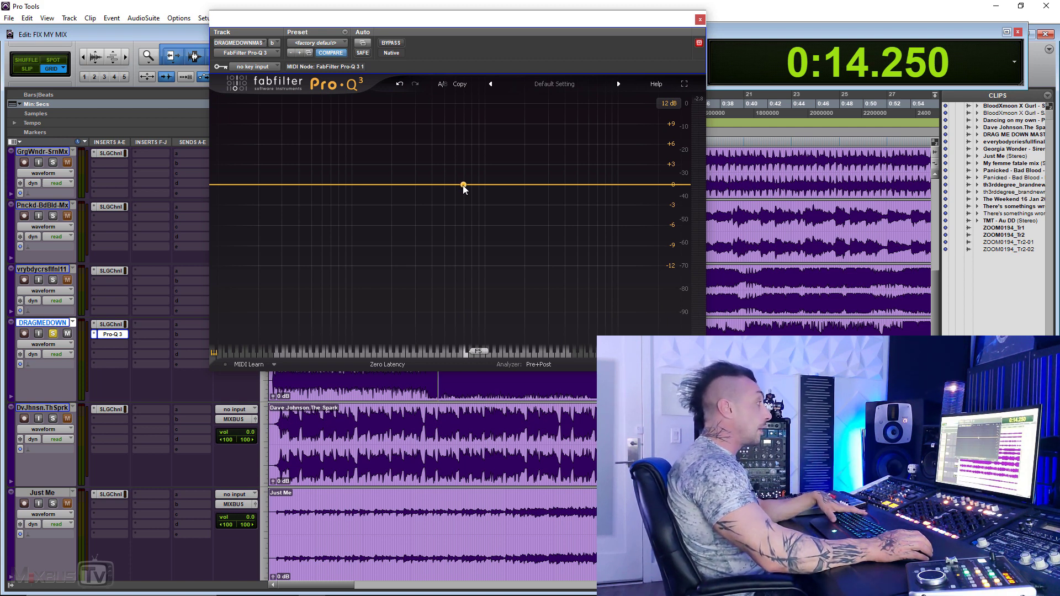
Add a bell at about 1528 Hz and turn it into a dynamic cut with 0 dB gain and a Q of about 1.8.
key("space")
left_click_drag(508, 173, 510, 141)
key("space")
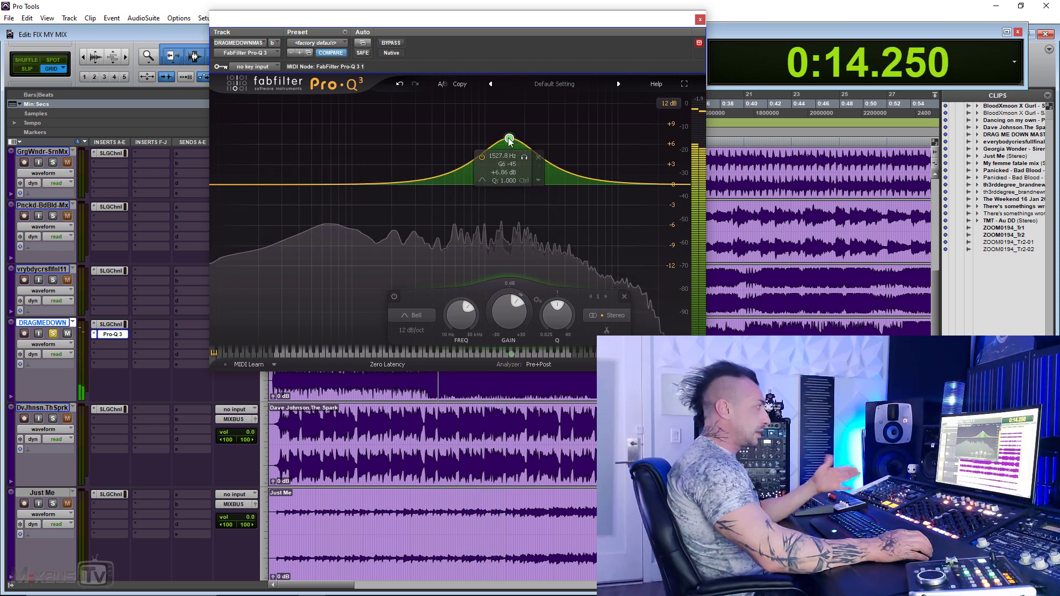
double_click(508, 310)
key("space")
scroll(499, 292, "down", 3)
scroll(555, 313, "up", 3)
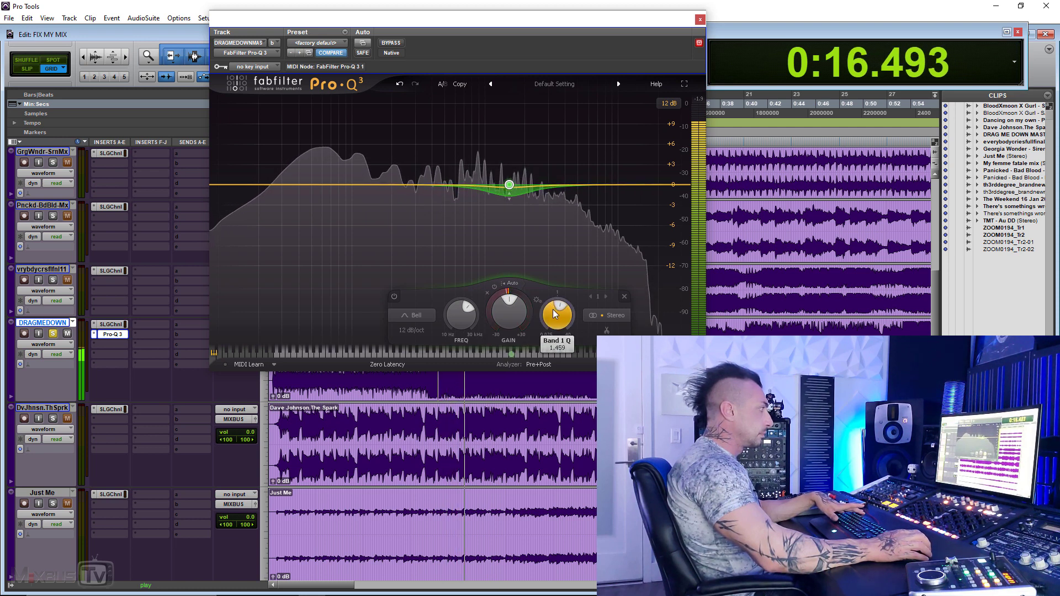
Add a bell cut at about 242 Hz with -3.35 dB gain and Q 1.105, stop playback and slightly reduce the cut.
left_click_drag(414, 184, 402, 205)
scroll(402, 221, "up", 1)
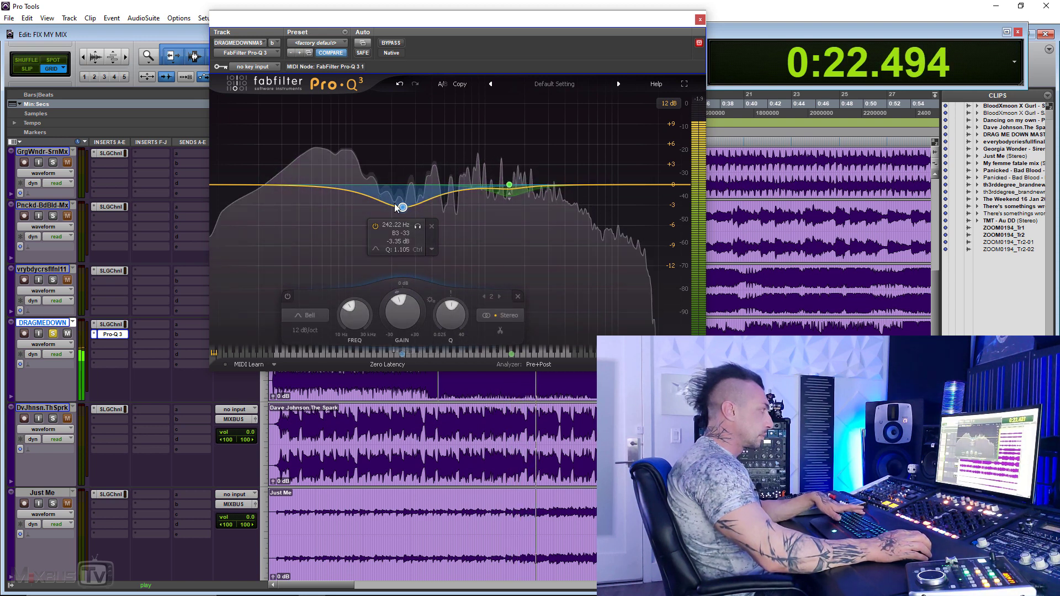
key("space")
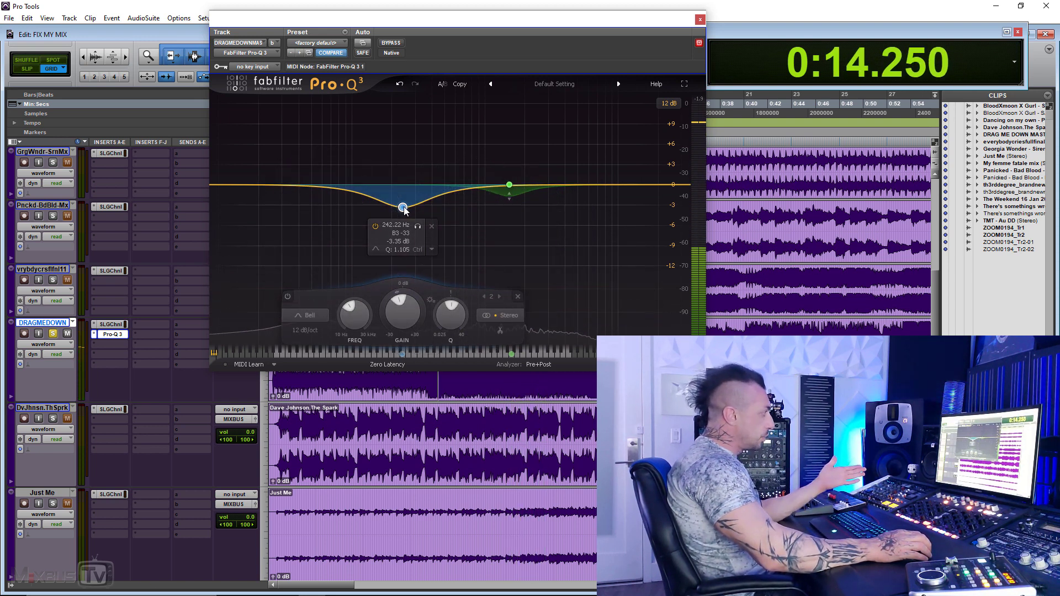
left_click_drag(403, 208, 402, 203)
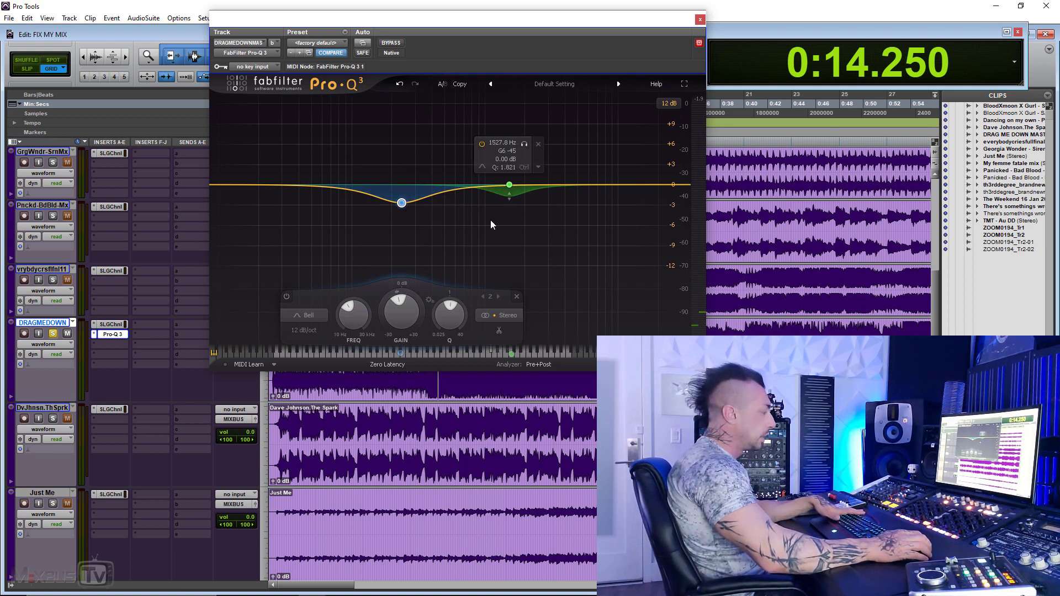
Delete both bell bands from the Pro-Q 3.
left_click_drag(374, 156, 514, 283)
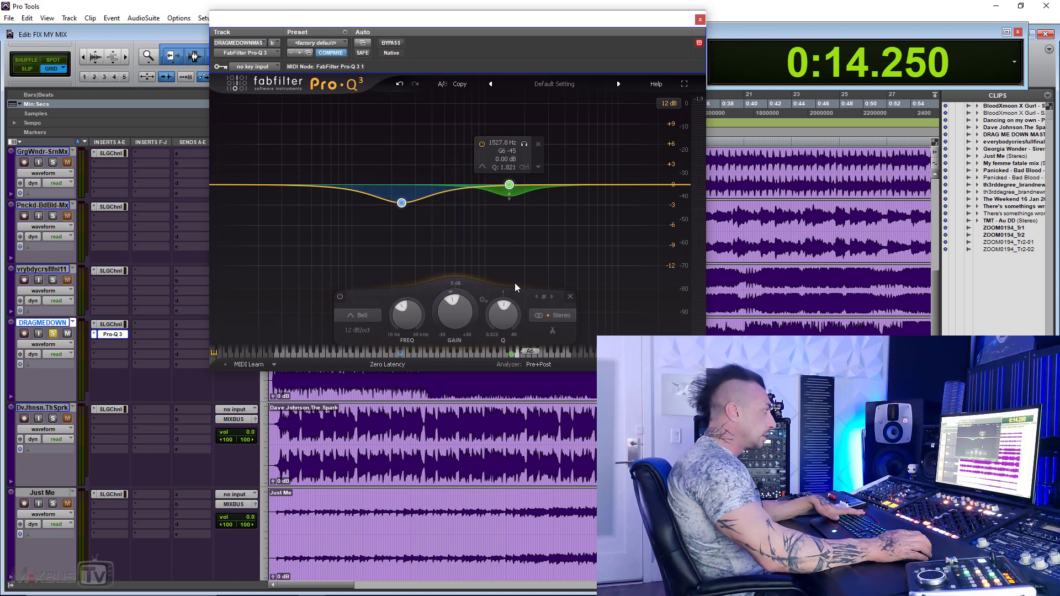
left_click(570, 298)
Play from 0:19.000 with a bell boost of about 3.84 dB at 4282 Hz, then stop and remove the band.
left_click(495, 415)
key("space")
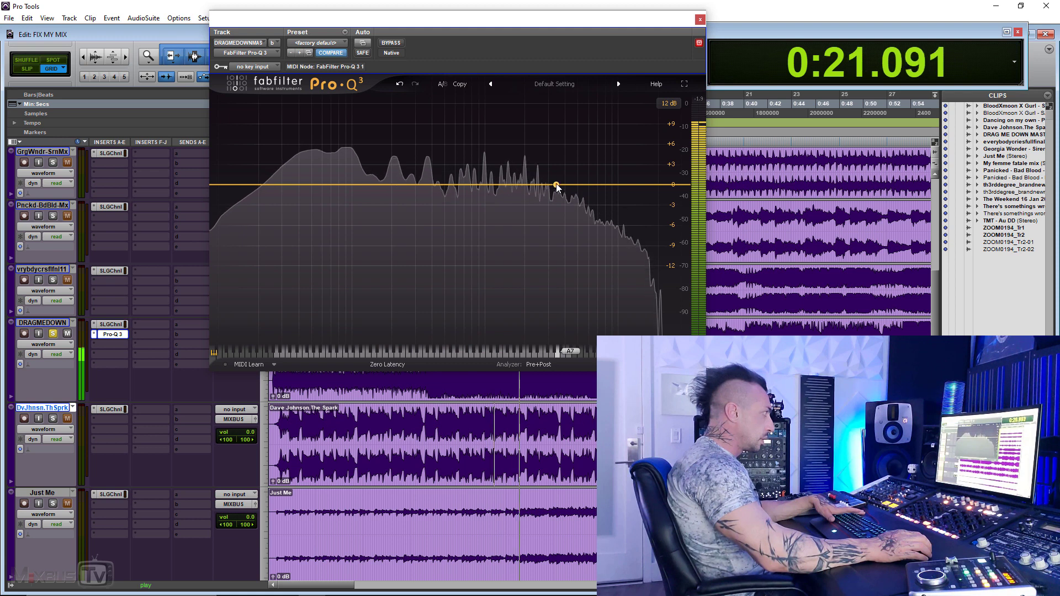
left_click_drag(556, 184, 577, 165)
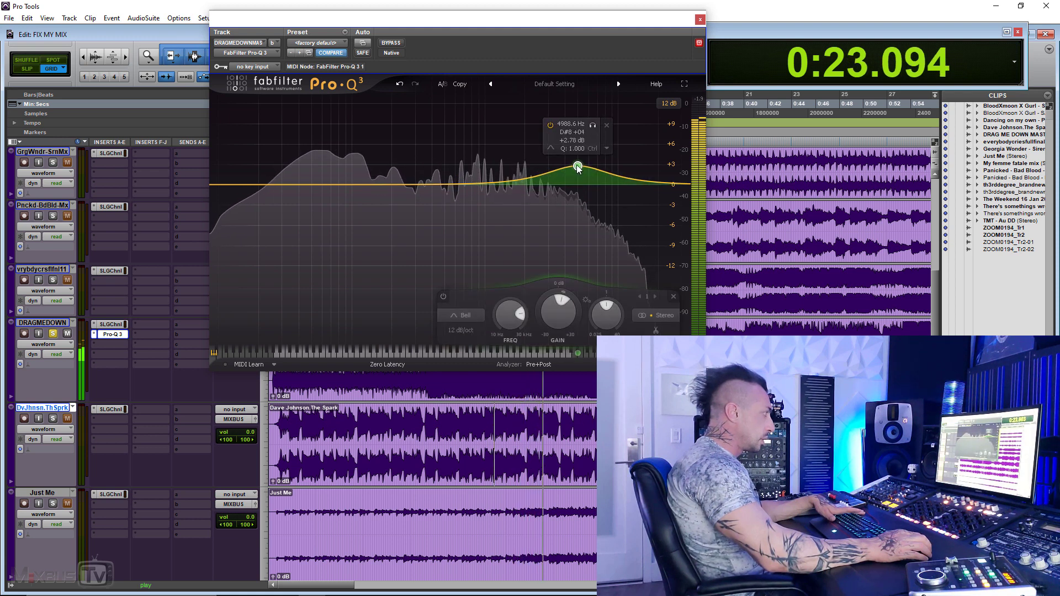
mouse_move(577, 166)
left_mouse_down()
mouse_move(592, 160)
mouse_move(569, 160)
left_mouse_up()
key("space")
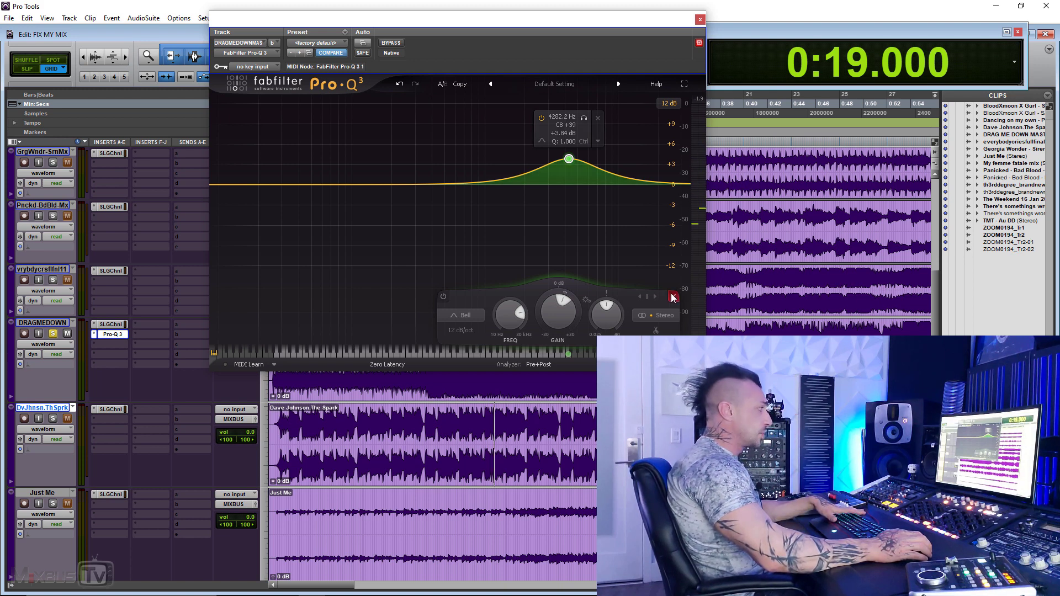
left_click(673, 297)
Move the plug-in window clear of the DRAGMEDOWN clip, select its passage starting at 0:24.875 and play it.
left_click_drag(592, 20, 518, 31)
left_click_drag(564, 356, 679, 357)
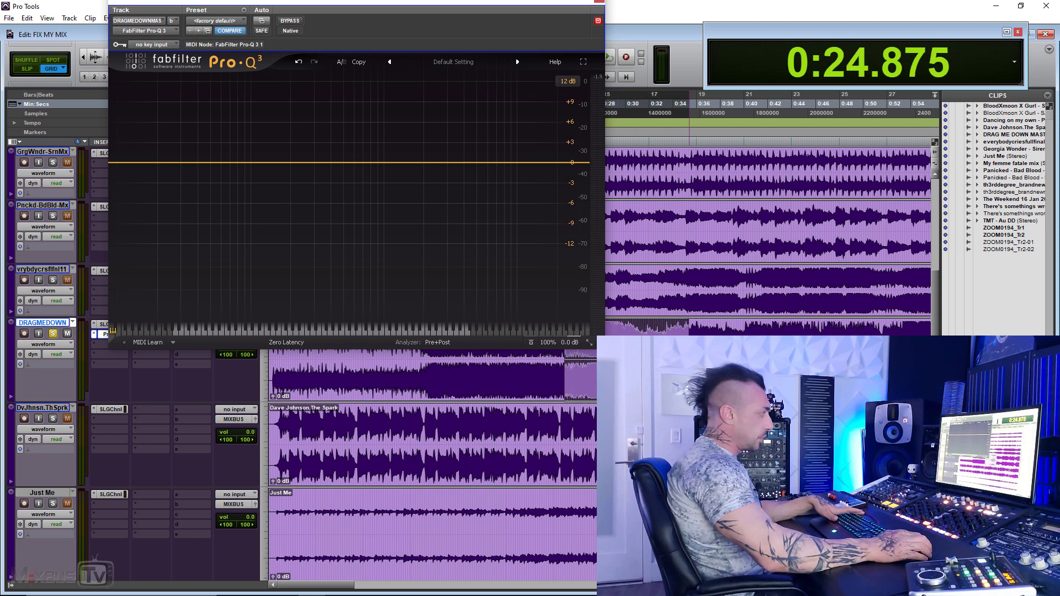
key("space")
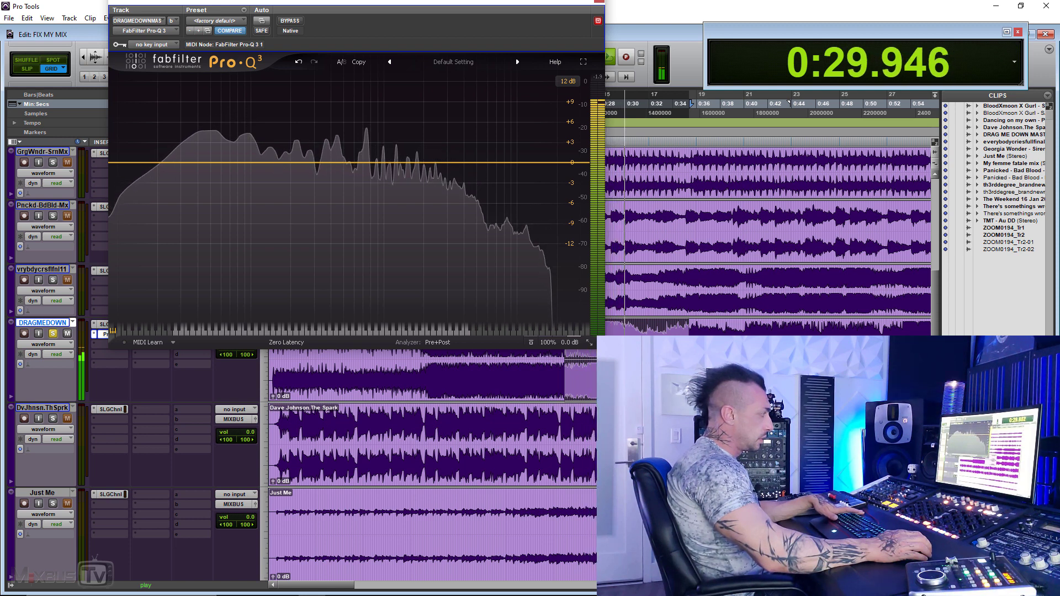
Stop playback and close the Pro-Q 3 window to clear the view of the timeline.
key("space")
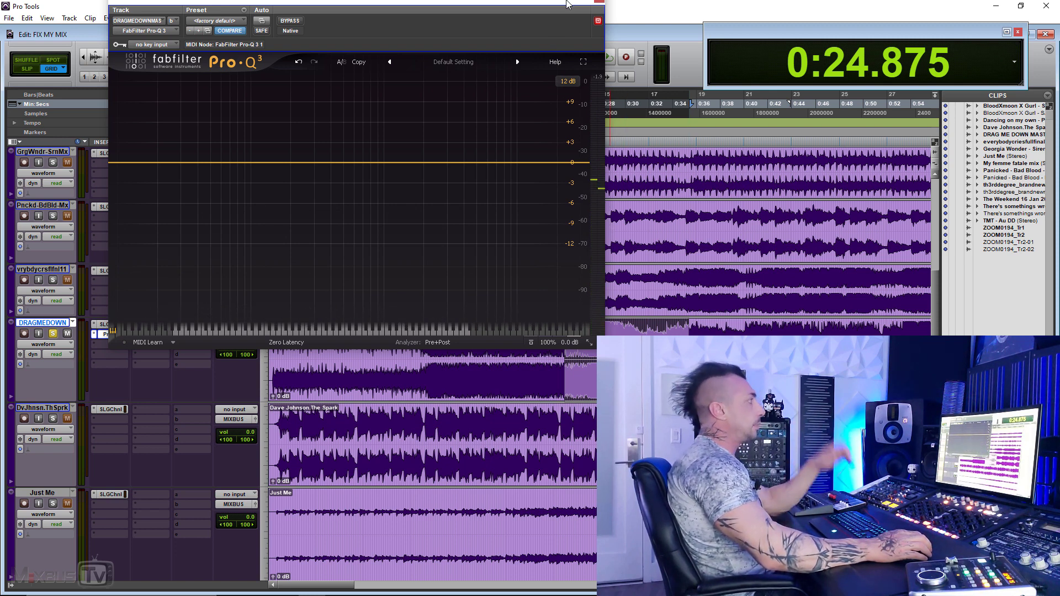
left_click_drag(568, 4, 509, 7)
left_click(534, 5)
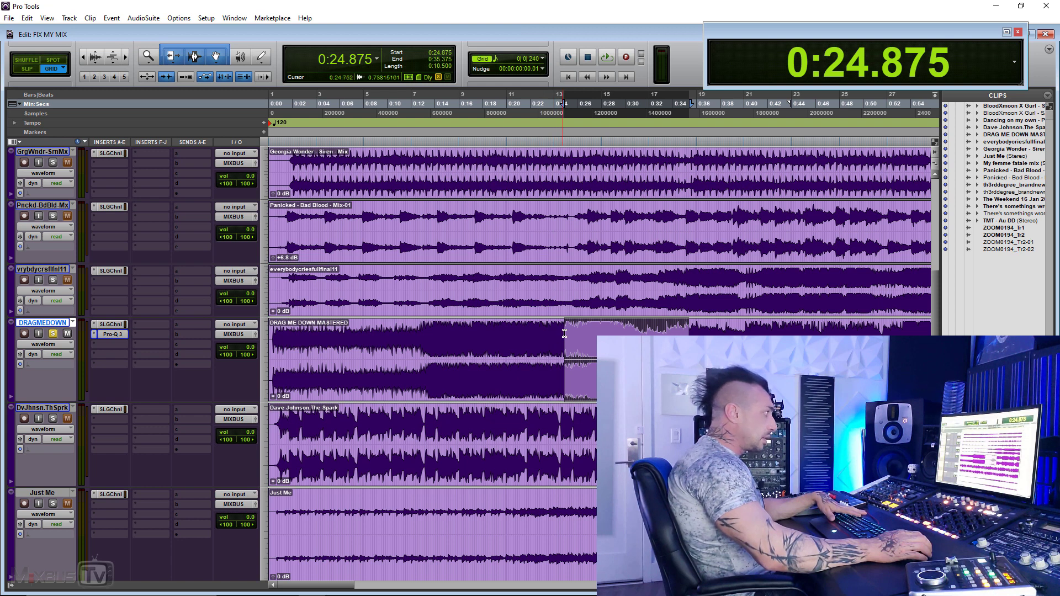
Select the DRAG ME DOWN passage from 0:23.875 to 0:33.500 and play it.
left_click_drag(563, 331, 638, 332)
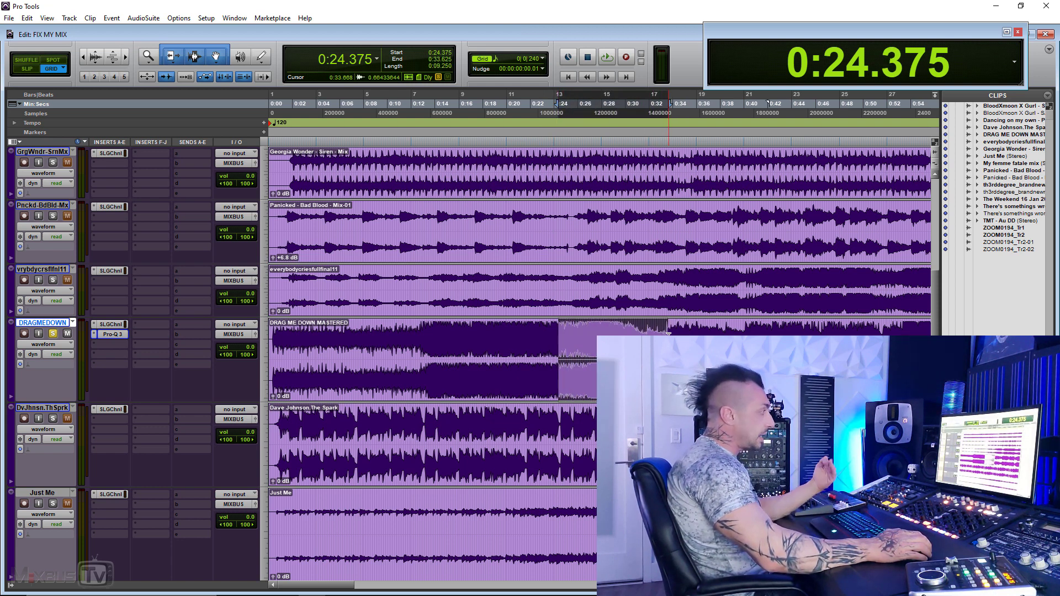
key("ctrl+]")
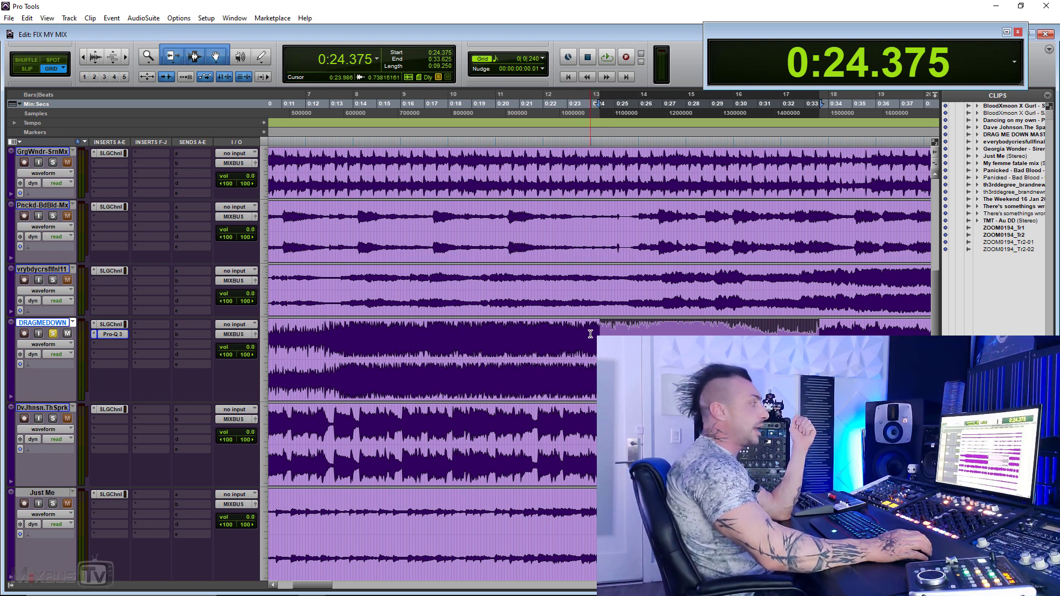
left_click_drag(588, 334, 817, 354)
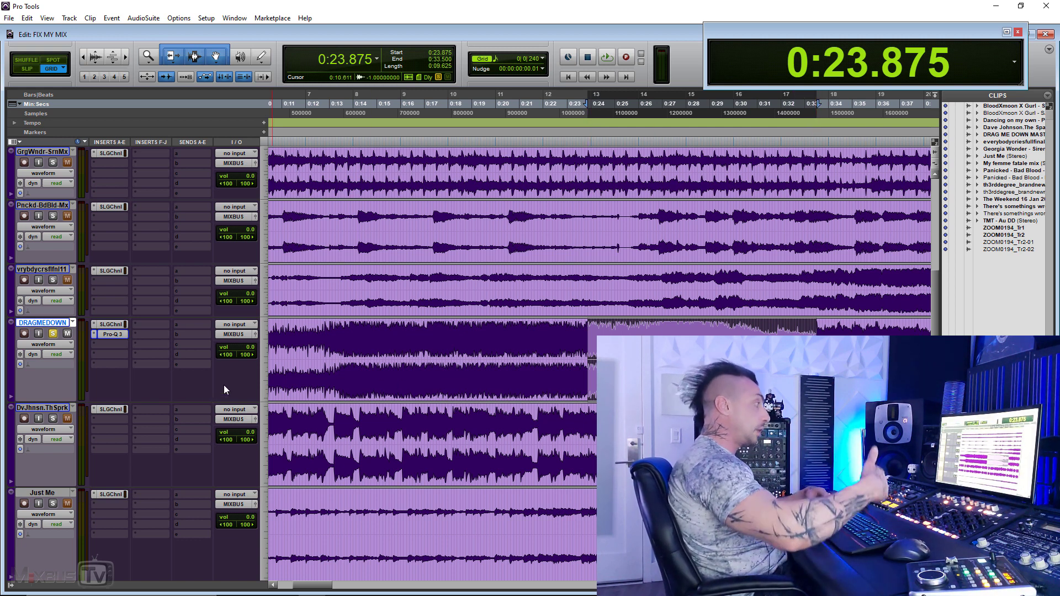
key("space")
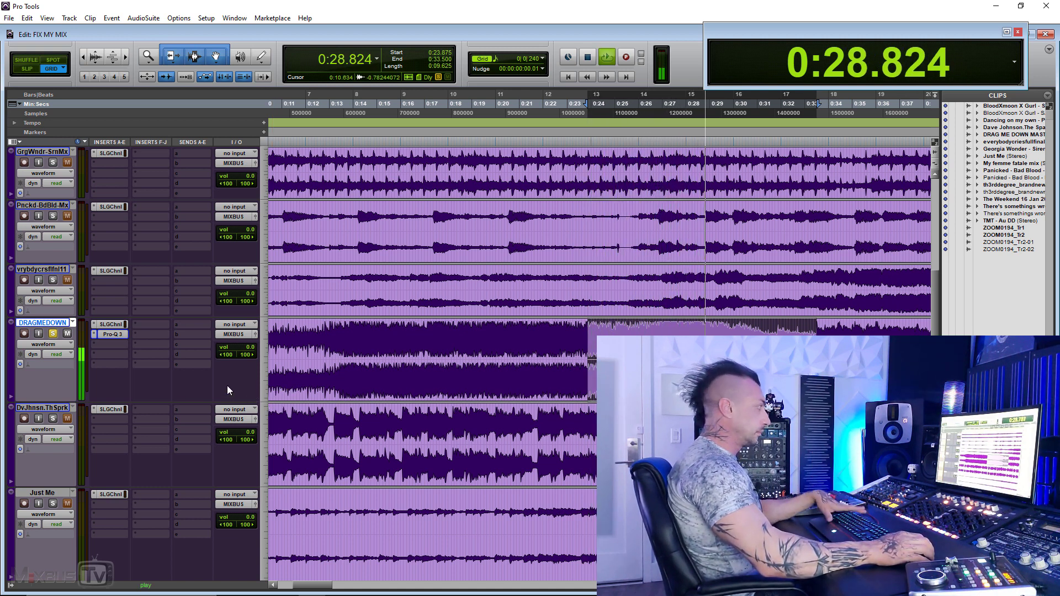
Jump playback to 0:32.125, then to 0:30.500, listen on through the following section, and stop.
key("r")
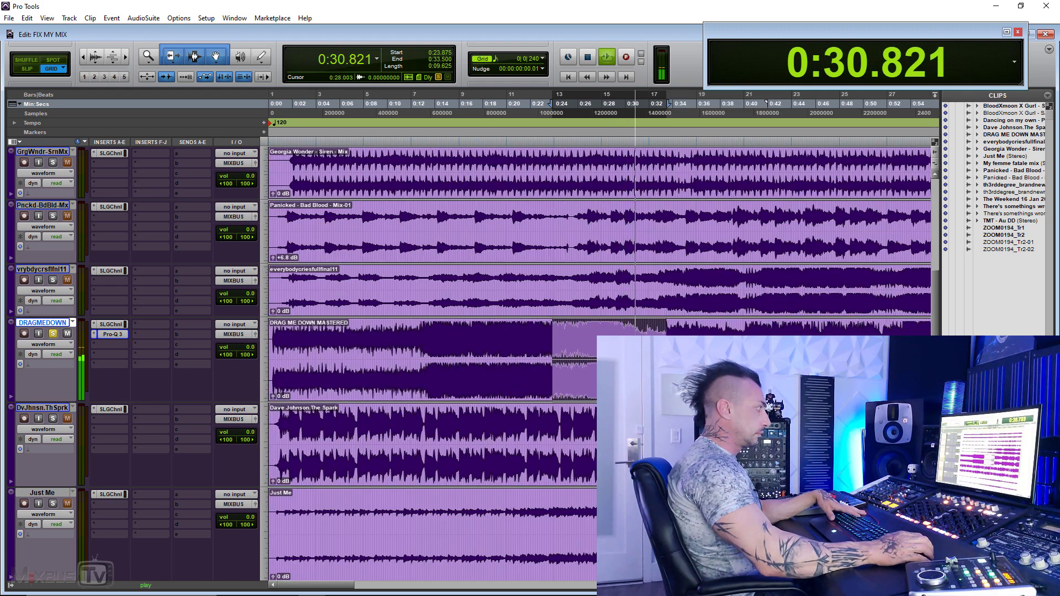
left_click(651, 331)
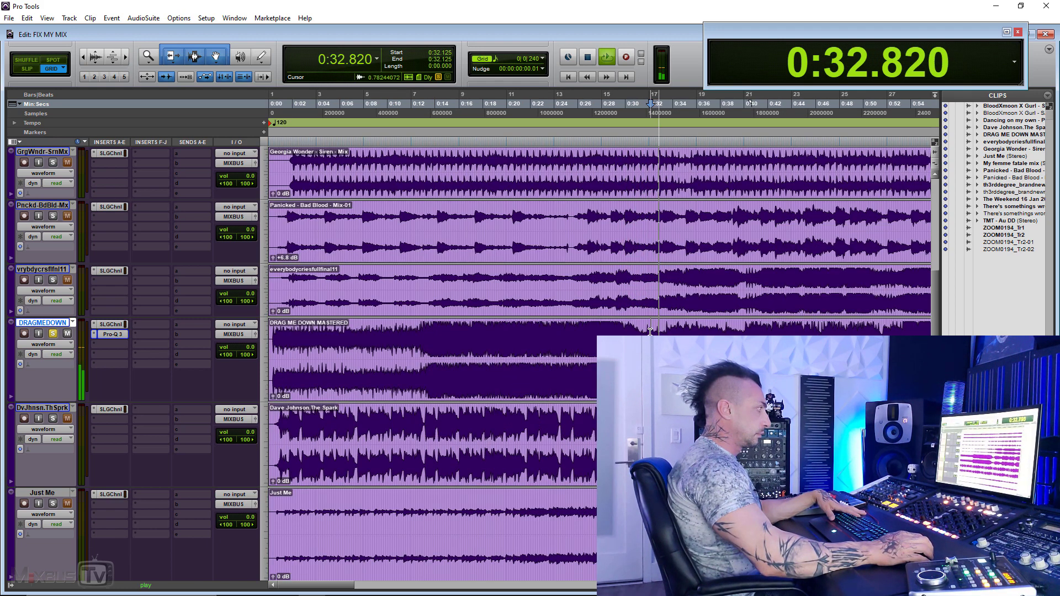
left_click(631, 330)
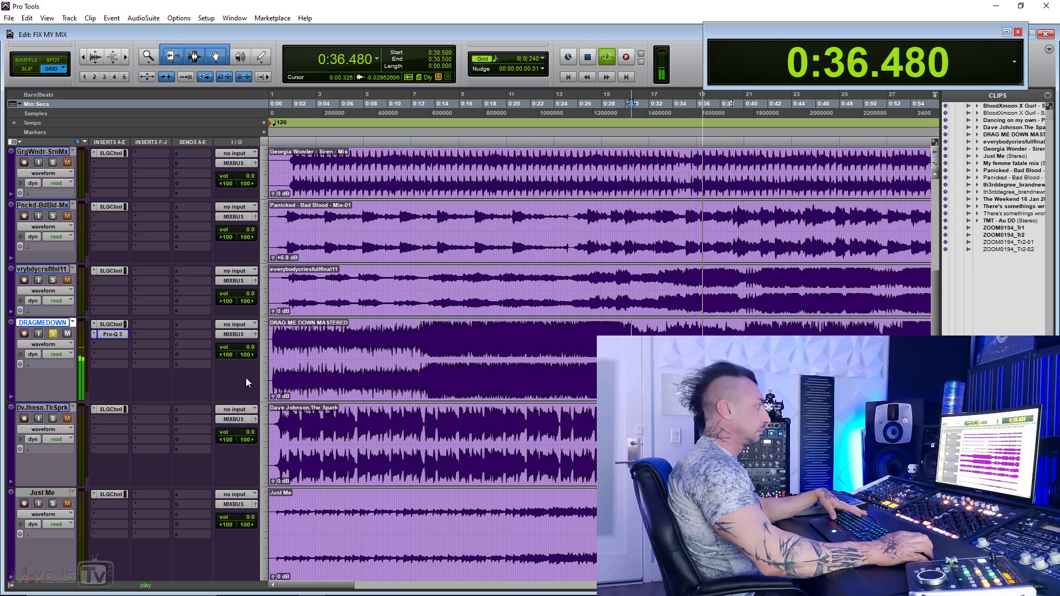
key("ctrl+bracketleft")
key("ctrl+bracketright")
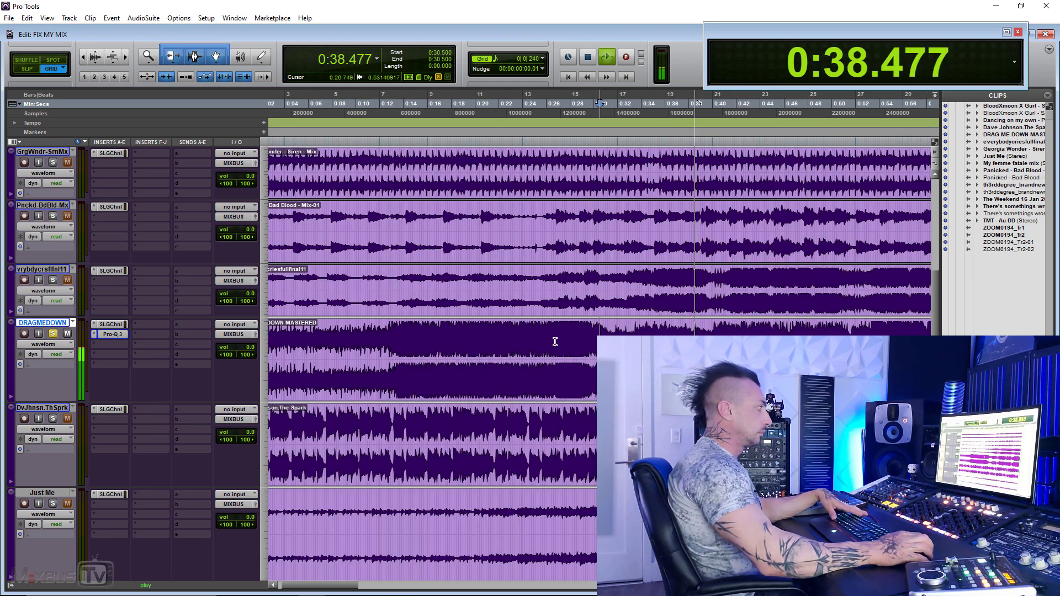
scroll(549, 346, "right", 1)
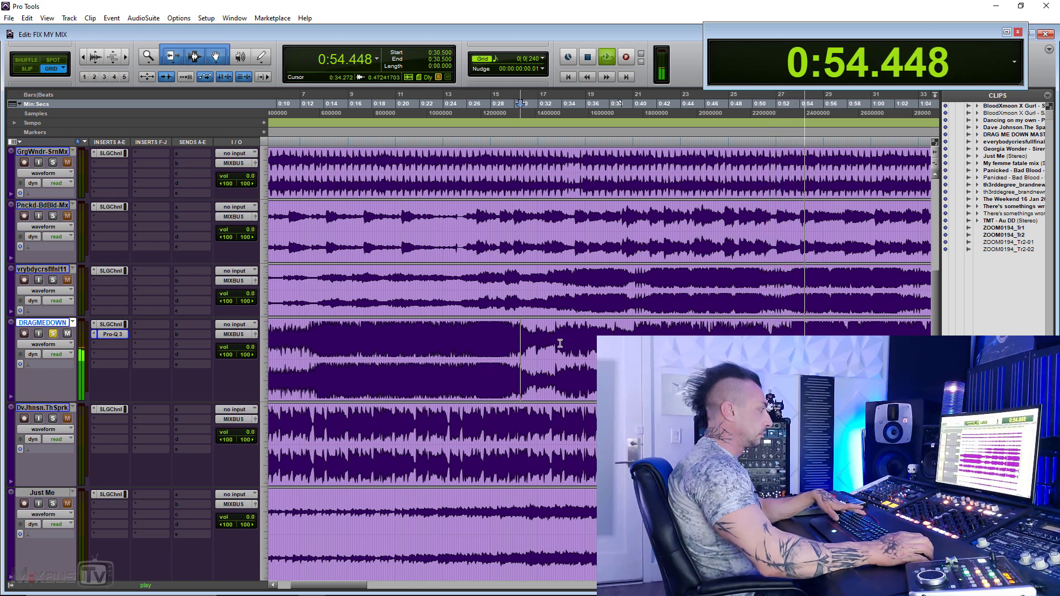
key("space")
Select the DRAG ME DOWN passage from 0:30.375 to 0:50.625 and audition it.
left_click_drag(519, 331, 757, 325)
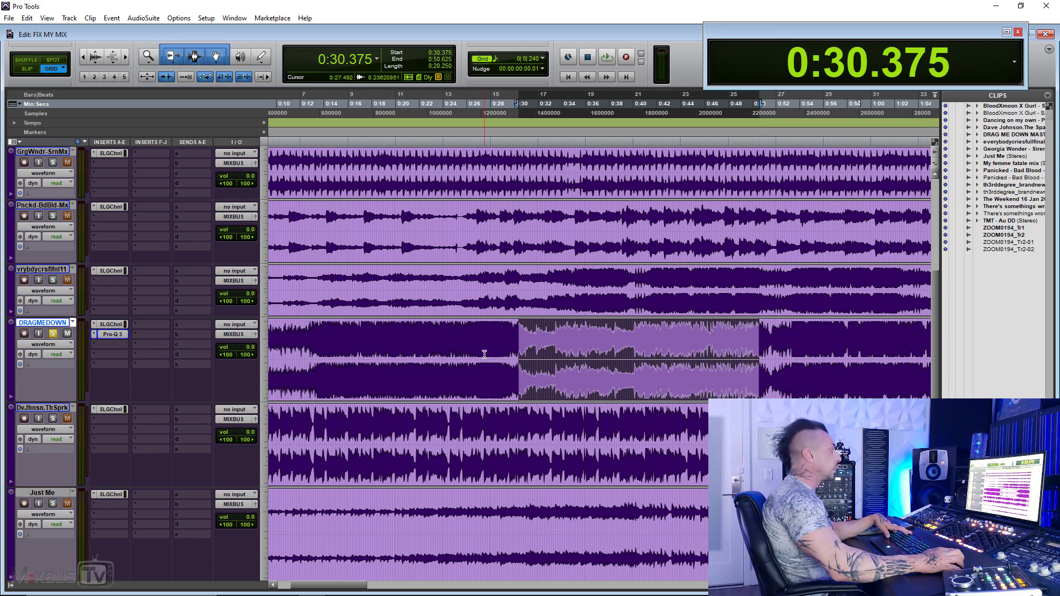
key("t")
key("r")
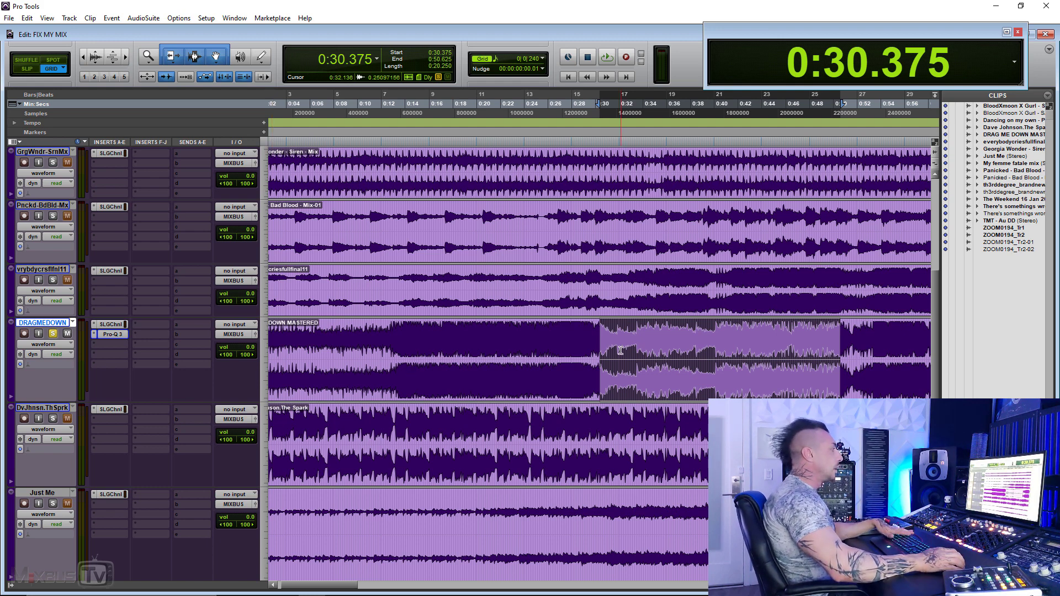
key("space")
key("ctrl+]")
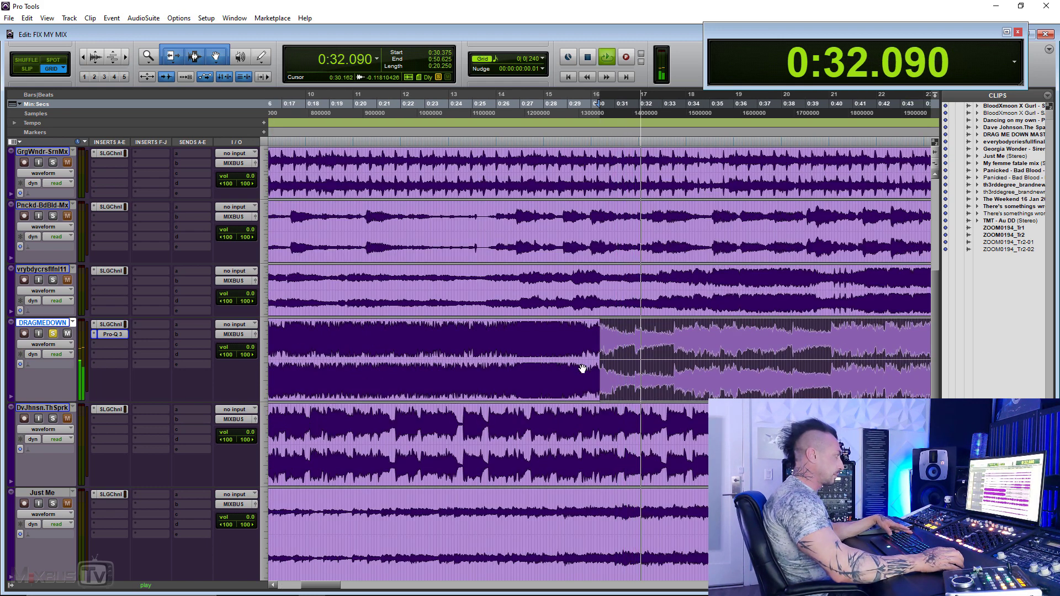
key("ctrl+[")
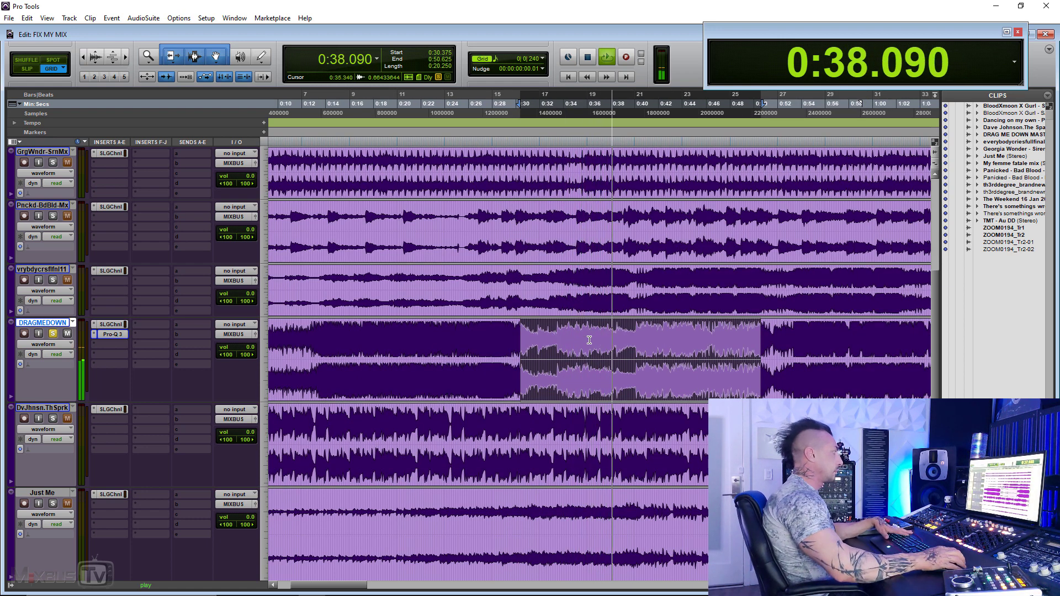
Select the DRAG ME DOWN passage from 0:33.125 to 0:53.125 and play it.
left_click_drag(553, 338, 639, 338)
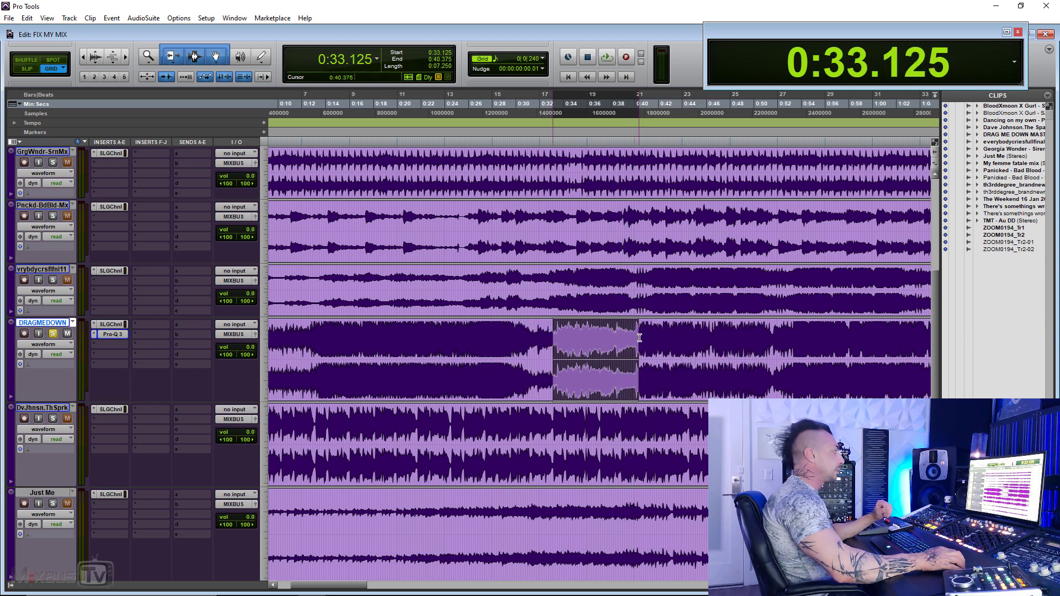
left_click_drag(551, 332, 791, 335)
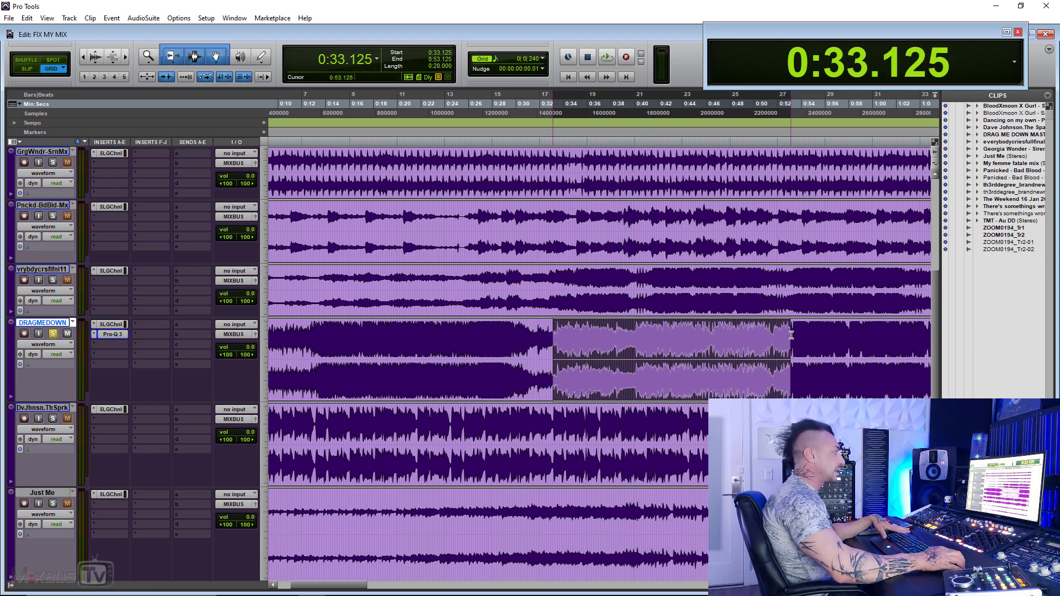
key("t")
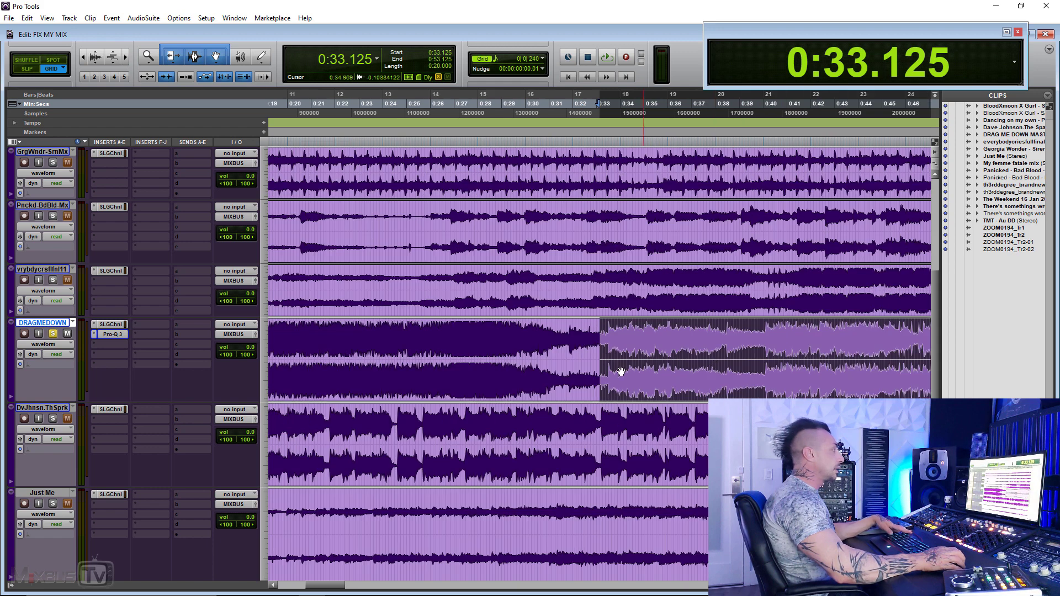
scroll(554, 372, "right", 2)
key("r")
key("space")
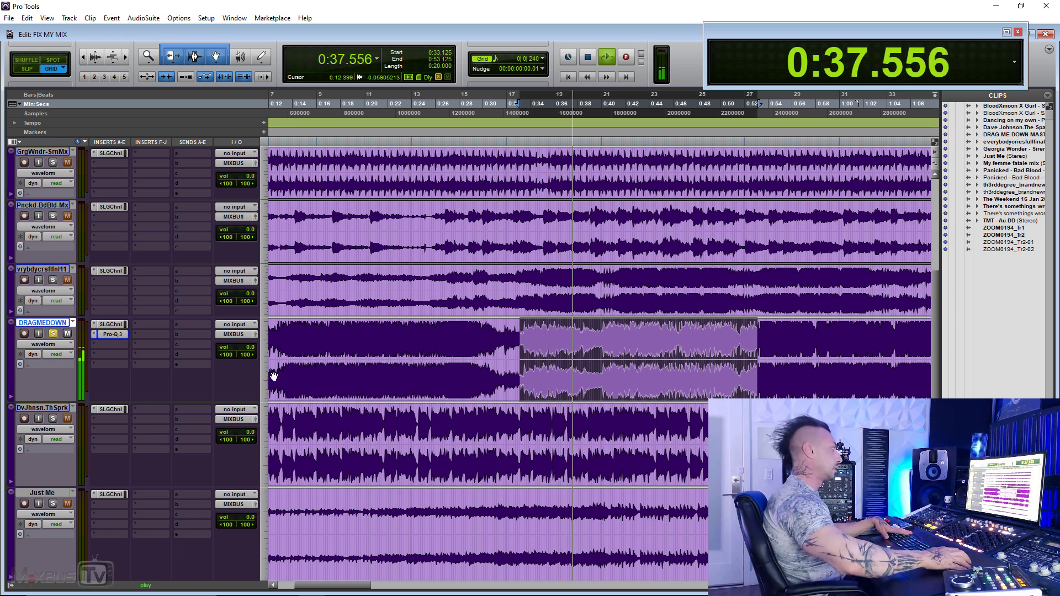
Skip playback ahead on the DRAG ME DOWN clip to 0:41.625 and on to 0:51.500.
left_click(628, 338)
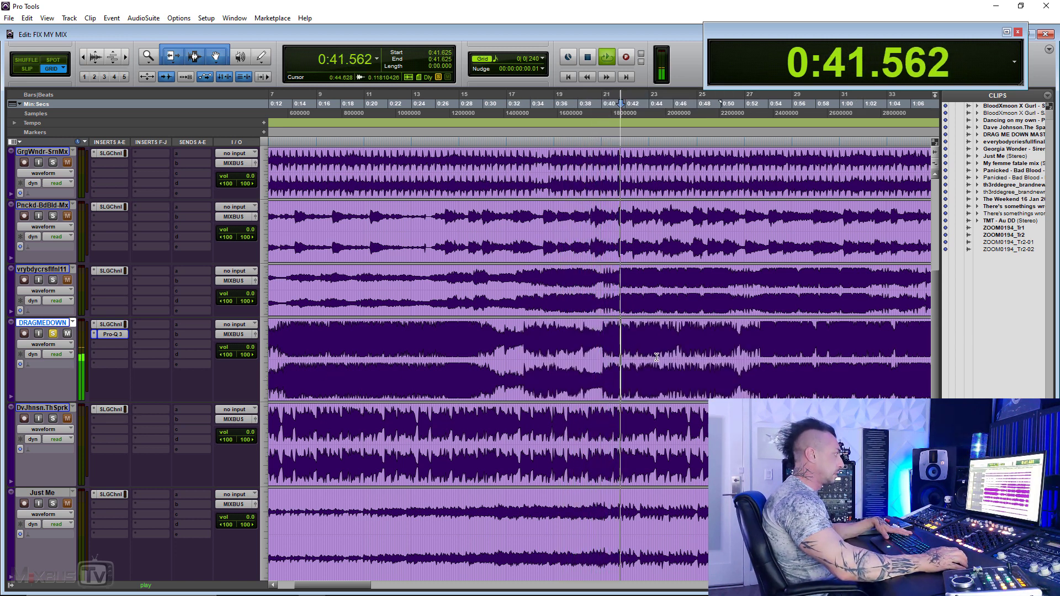
scroll(598, 366, "right", 2)
scroll(599, 366, "right", 2)
left_click(558, 339)
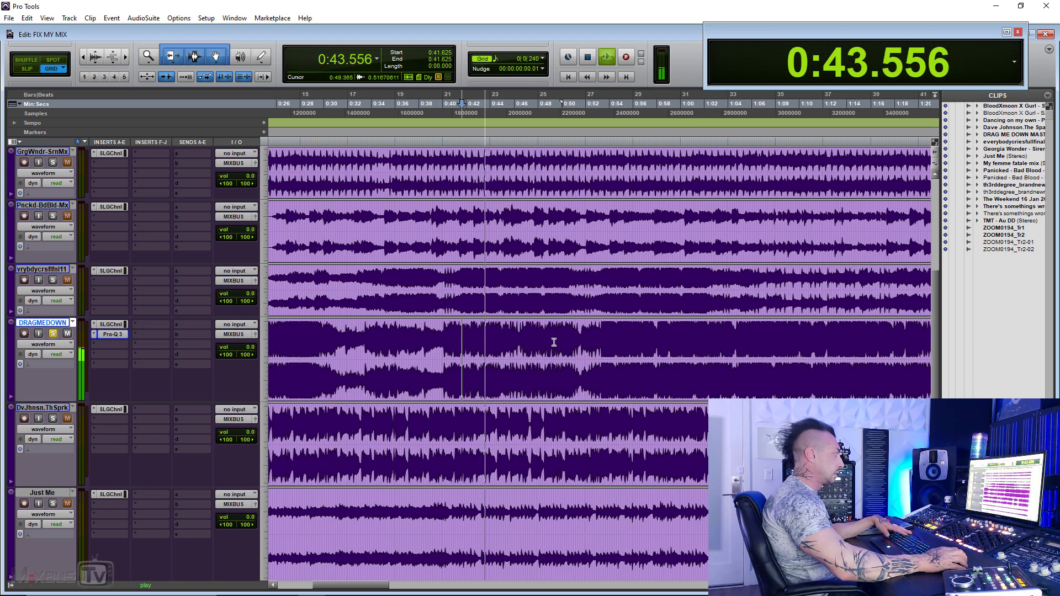
key("ctrl+]")
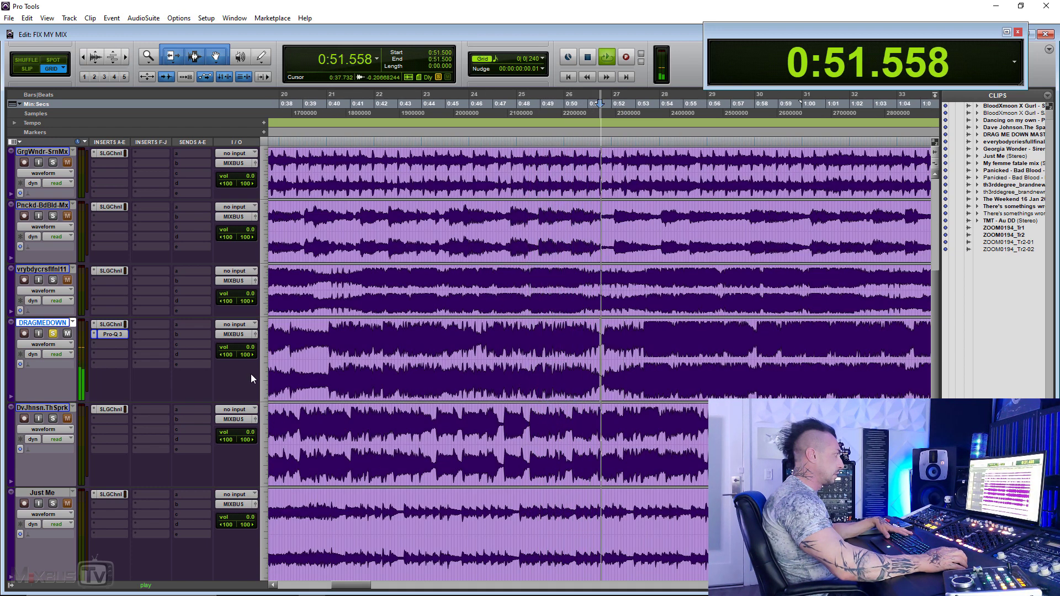
Select the short passage from 0:51.500 to 0:55.000 on the DRAG ME DOWN clip, play it and stop.
scroll(470, 368, "left", 2)
key("space")
left_click_drag(704, 338, 789, 334)
key("space")
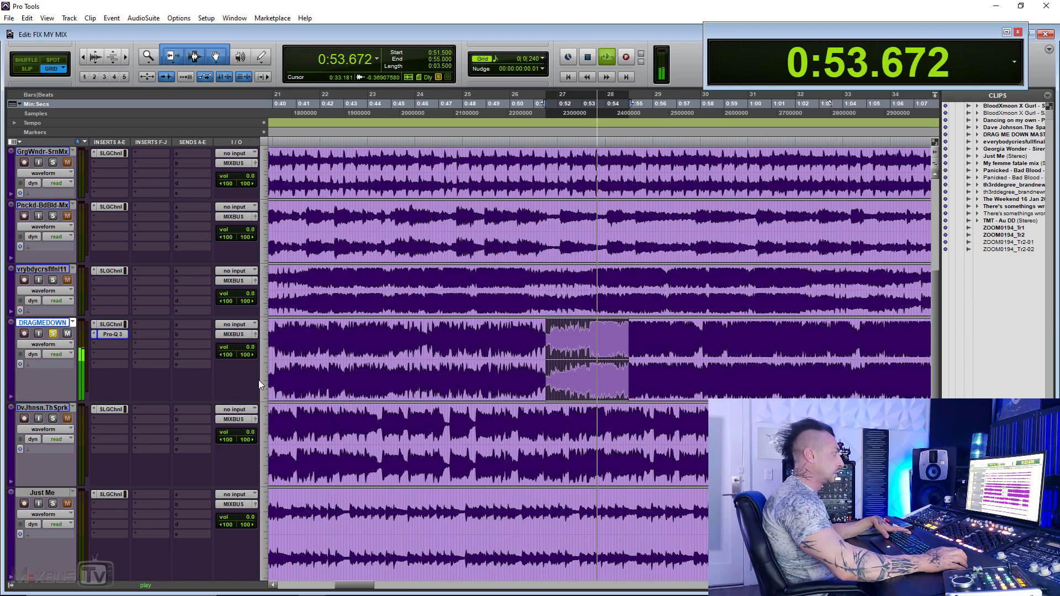
key("space")
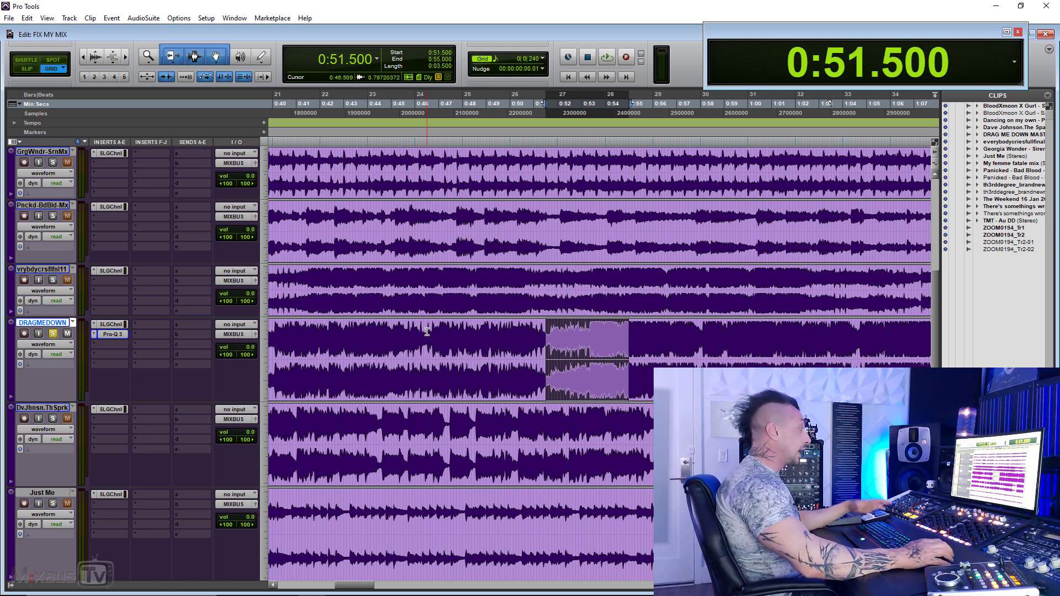
Mark the DRAG ME DOWN section from 0:46.500 to 1:04.750 as the selection.
left_click_drag(455, 330, 873, 342)
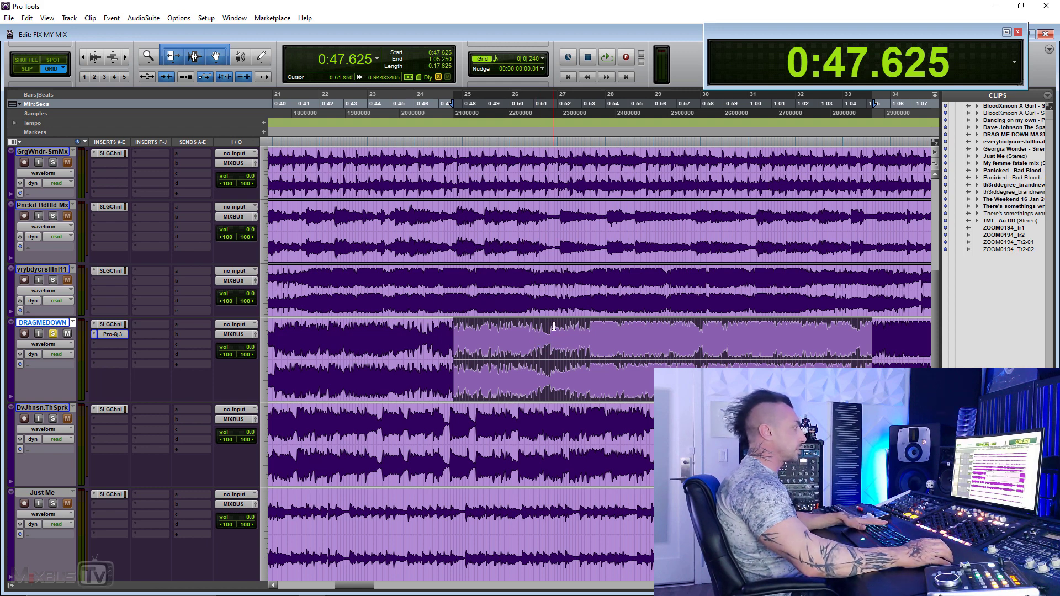
left_click_drag(432, 331, 859, 338)
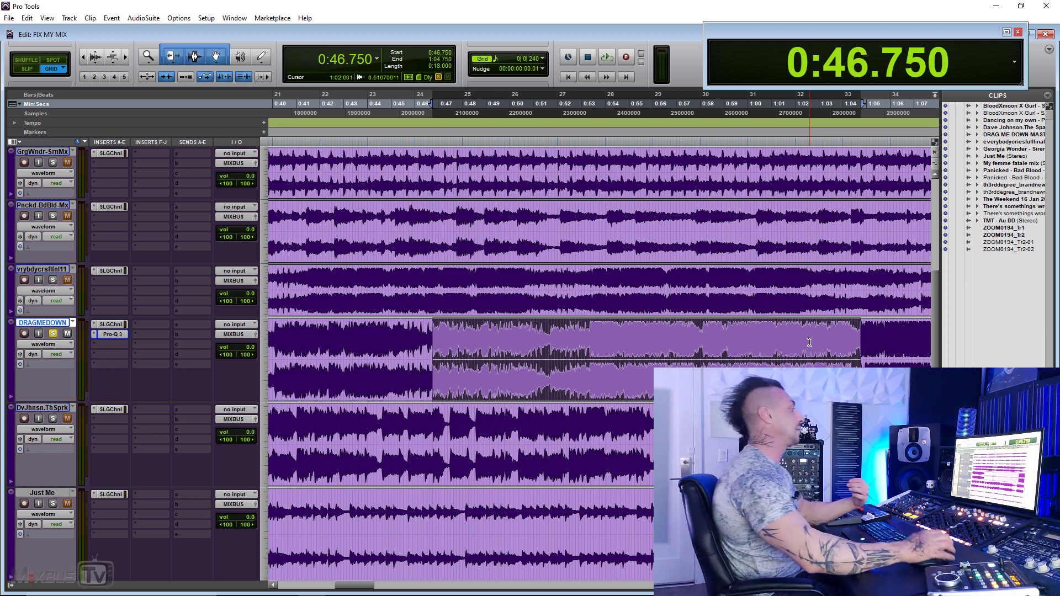
left_click(427, 331, "shift")
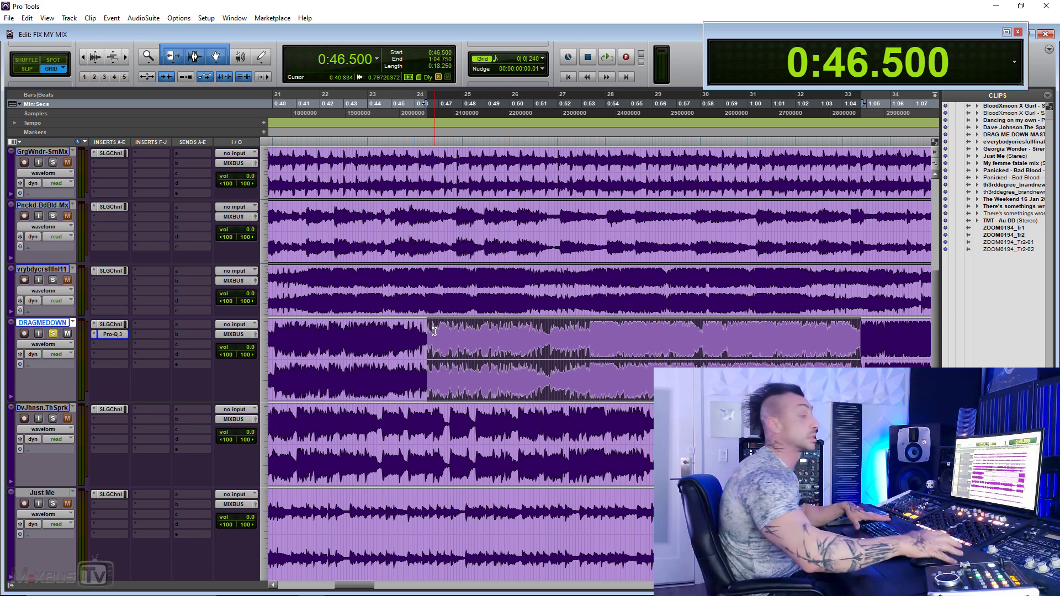
Play the DRAG ME DOWN clip from 0:49.500, then stop and reopen its Pro-Q 3 insert.
left_click(498, 333)
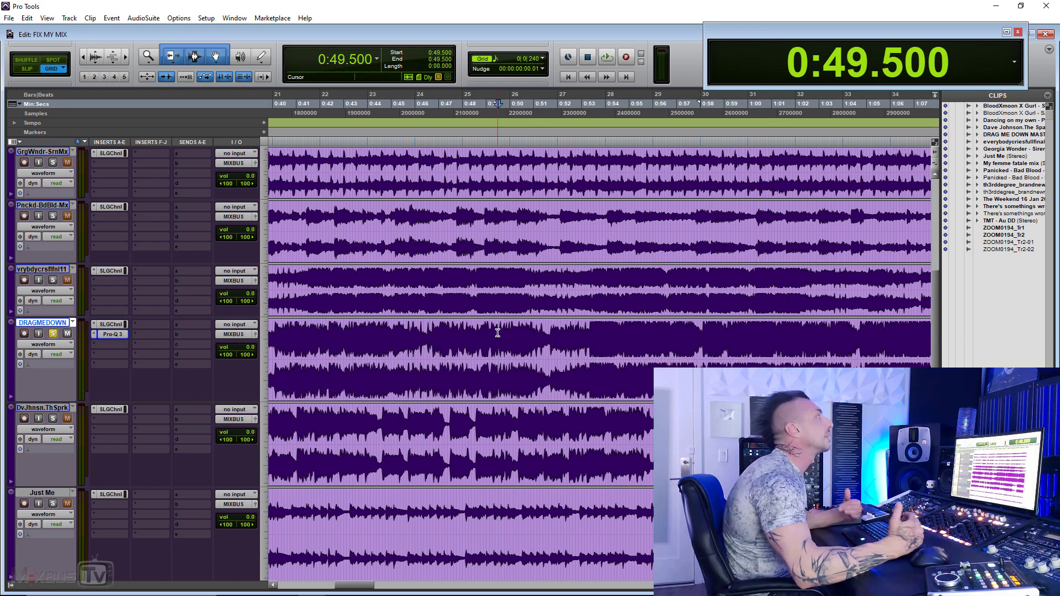
key("space")
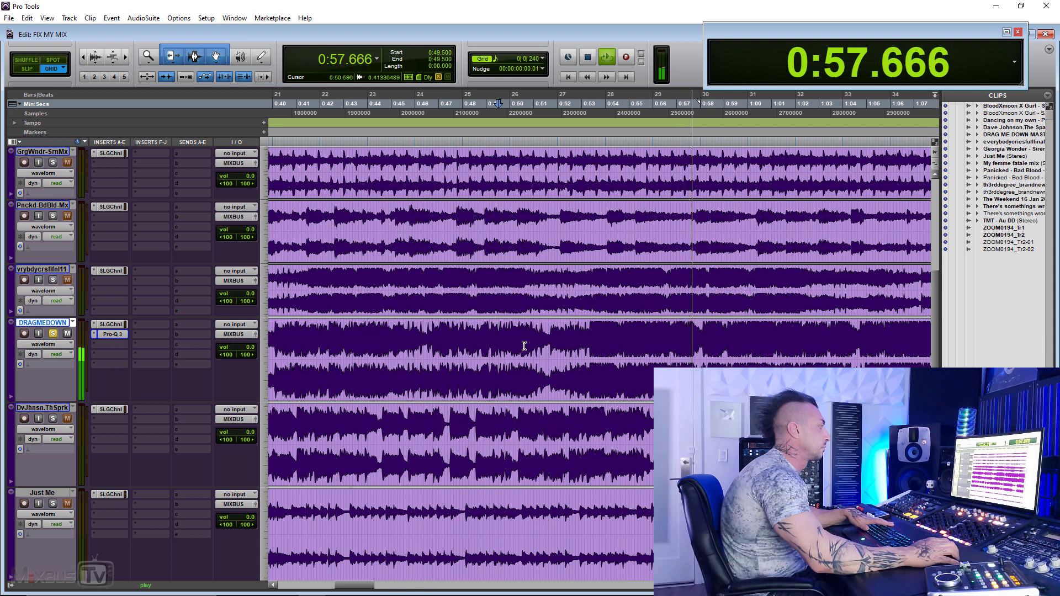
key("space")
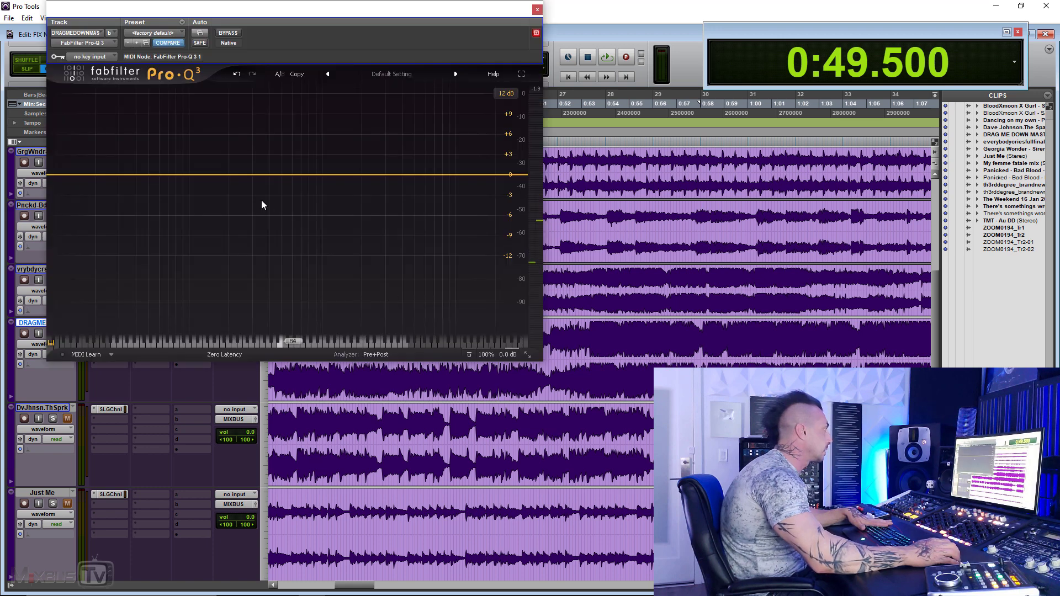
Add a low-shelf cut of about 7 dB to the low end in Pro-Q 3 and play from 0:49.500.
left_click(87, 176)
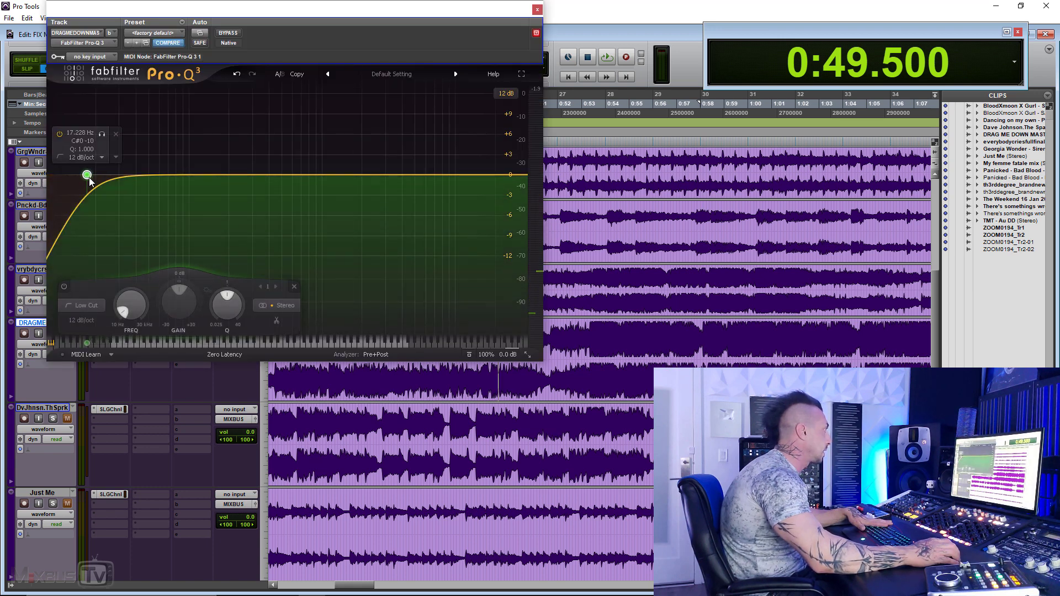
left_click(78, 307)
left_click(91, 211)
left_click_drag(87, 174, 150, 198)
key("space")
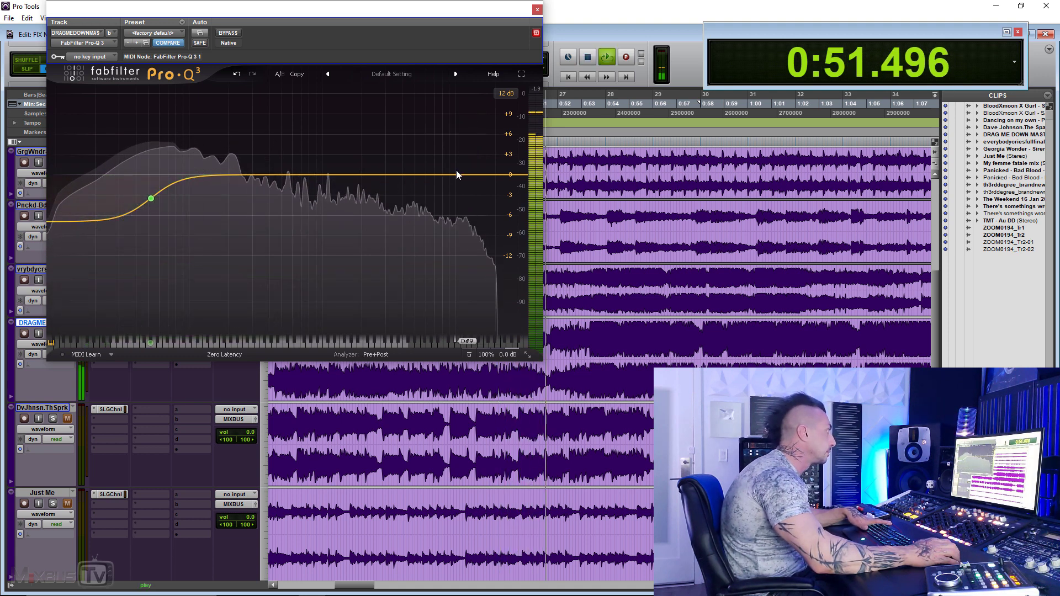
Try a high-shelf boost of about 3.59 dB at 10402 Hz with Q 0.300, then remove the band and restart playback.
mouse_move(461, 173)
left_mouse_down()
mouse_move(471, 147)
mouse_move(457, 162)
left_mouse_up()
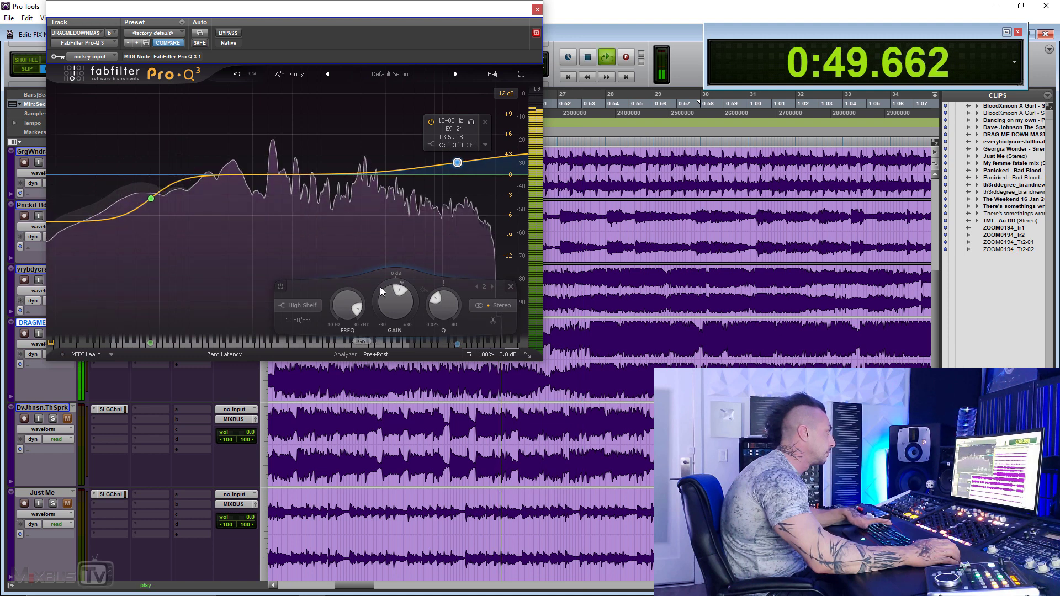
key("space")
left_click(510, 287)
key("space")
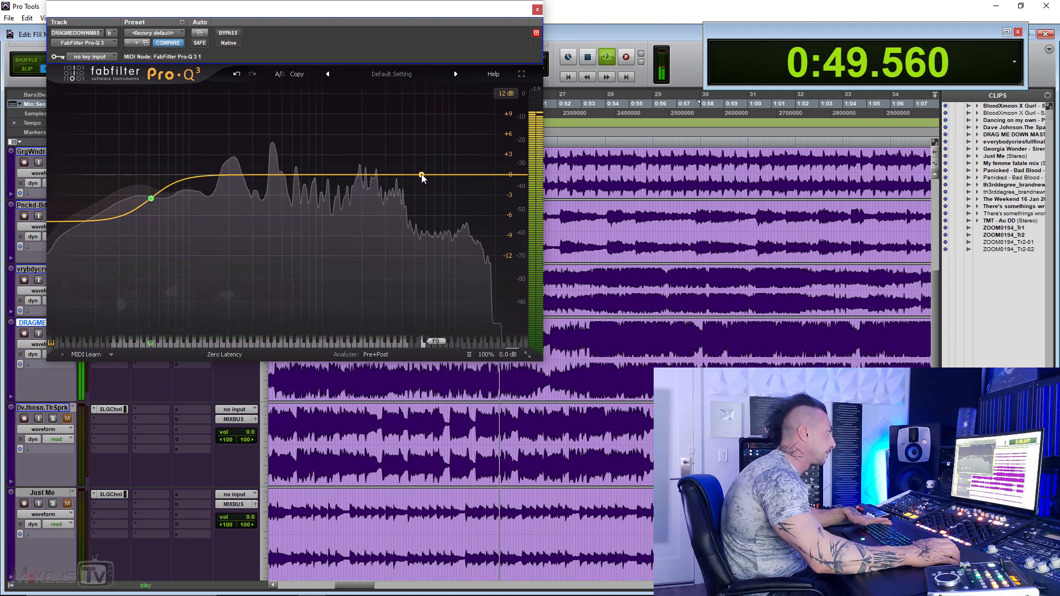
Add a bell cut of about -1.88 dB at 7664.4 Hz with Q 1.264, auditioning it, and stop playback.
left_click_drag(424, 175, 442, 192)
key("space")
key("space")
scroll(442, 191, "up", 2)
double_click(441, 189)
left_click(473, 178)
key("space")
left_click_drag(443, 193, 441, 189)
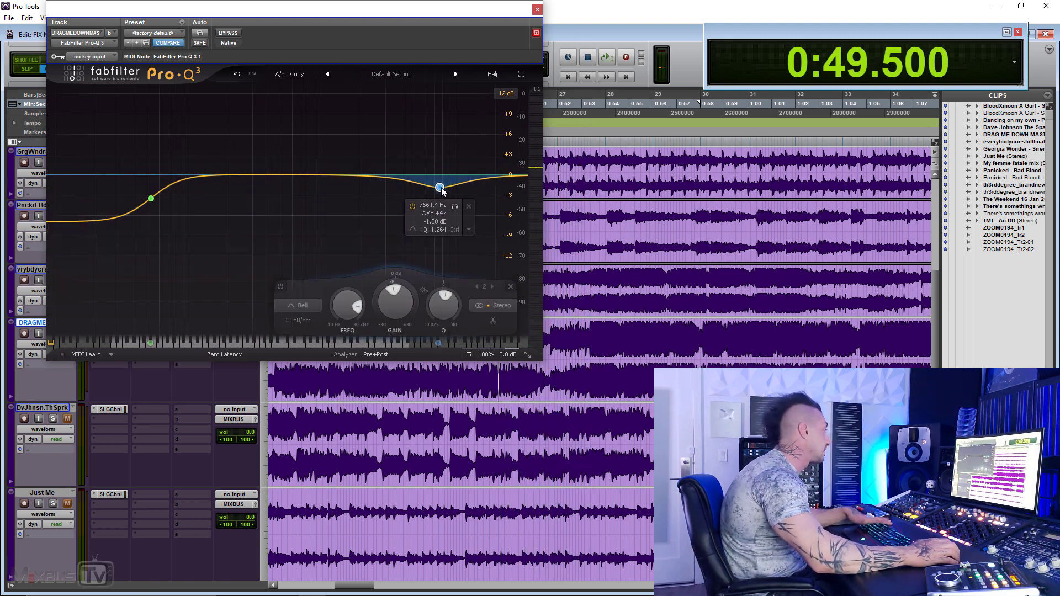
Play from 0:49.500, bypass Pro-Q 3 to compare with the unprocessed sound, close its window and stop playback.
key("space")
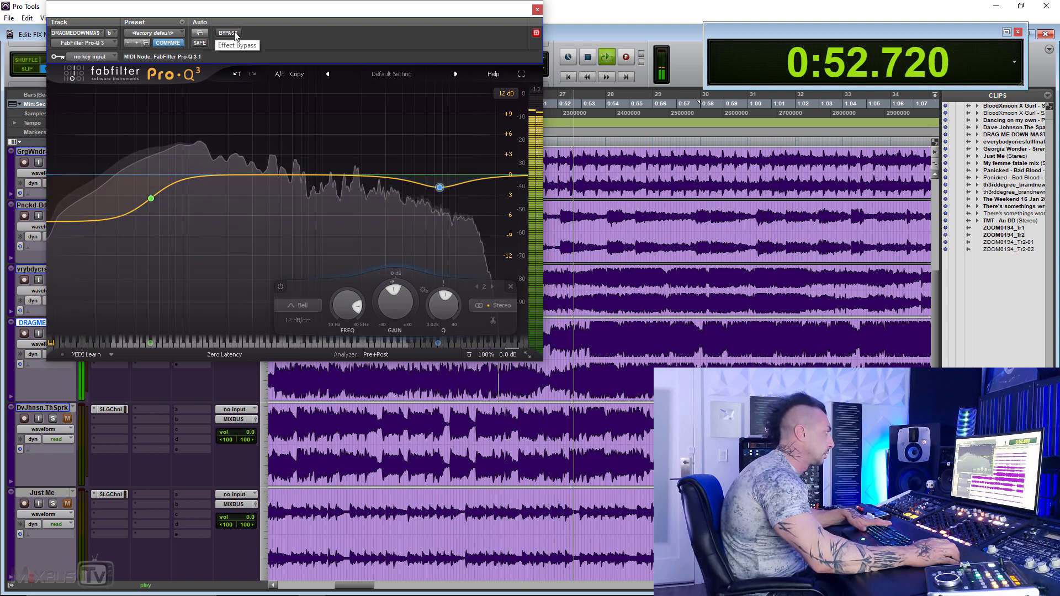
left_click(228, 33)
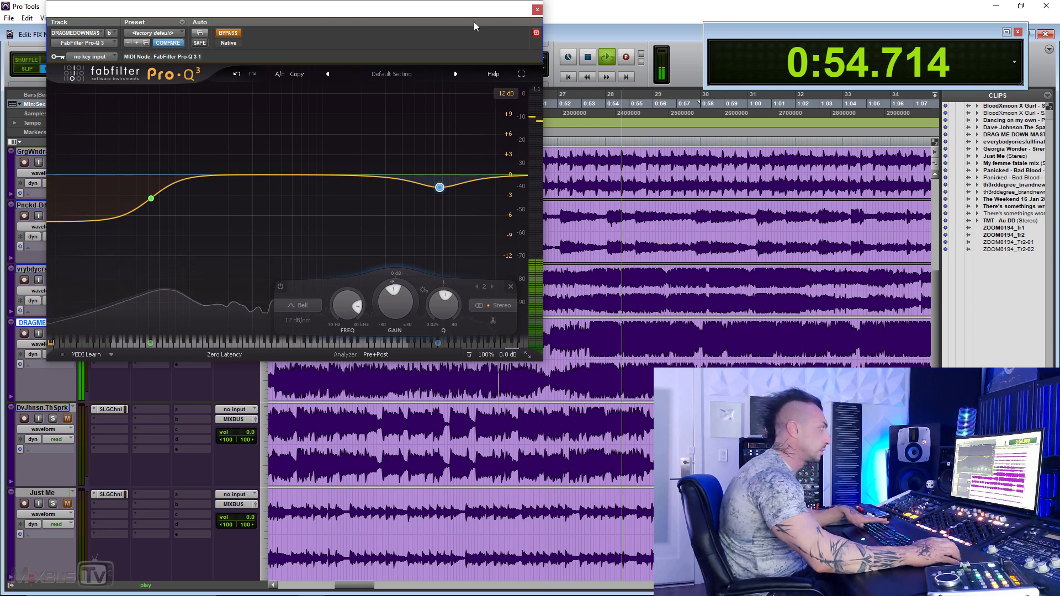
left_click(537, 10)
key("t")
key("r")
key("r")
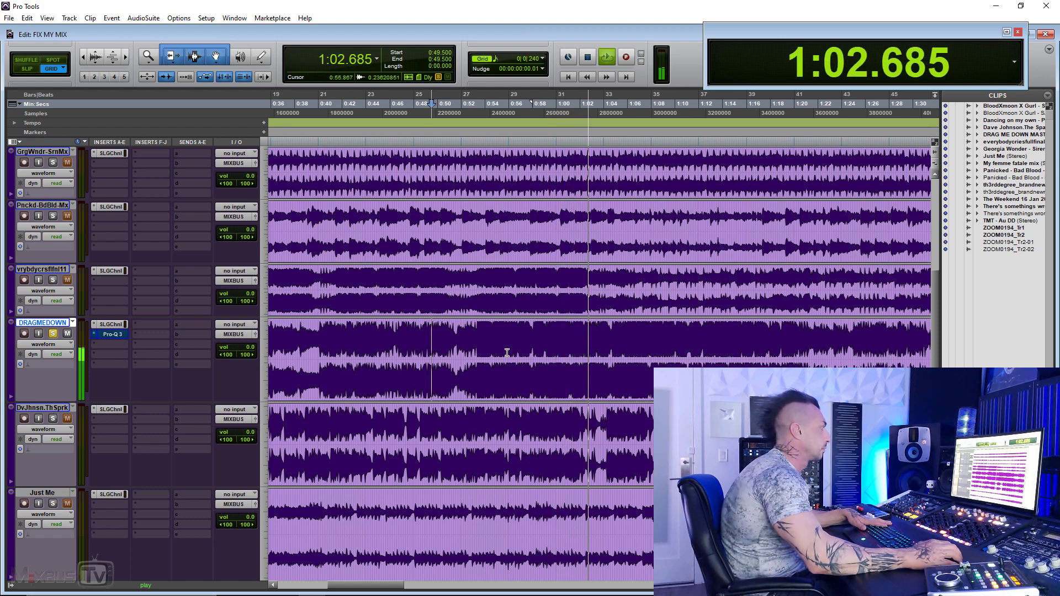
key("space")
Select the transition on the DRAG ME DOWN clip from 0:52.625 to 0:55.125 and audition it.
left_click(473, 343)
key("t")
key("t")
key("t")
key("t")
left_click_drag(577, 339, 911, 334)
key("r")
key("r")
key("t")
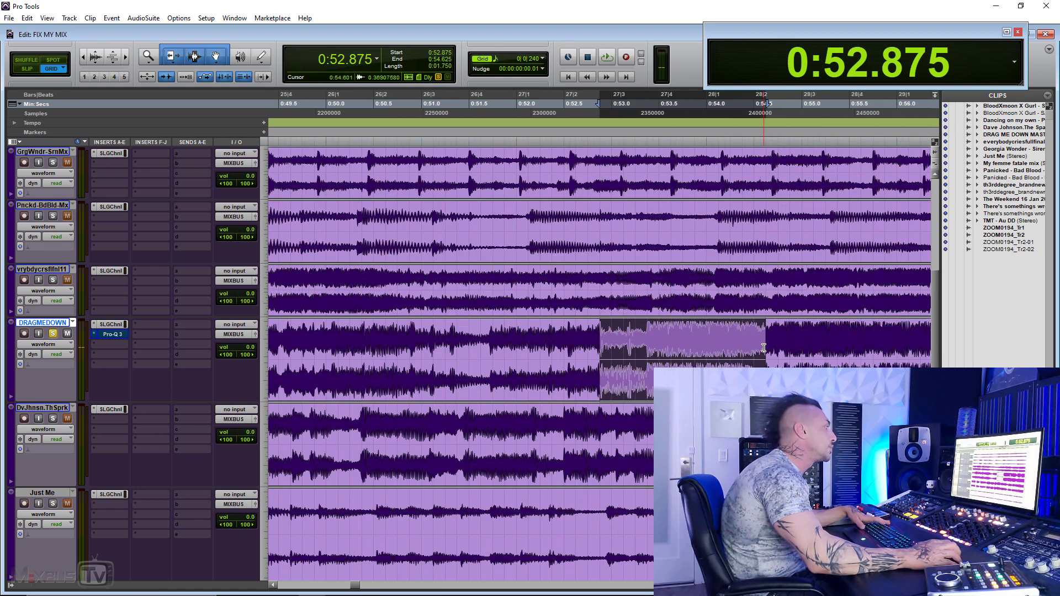
left_click_drag(575, 343, 812, 348)
key("space")
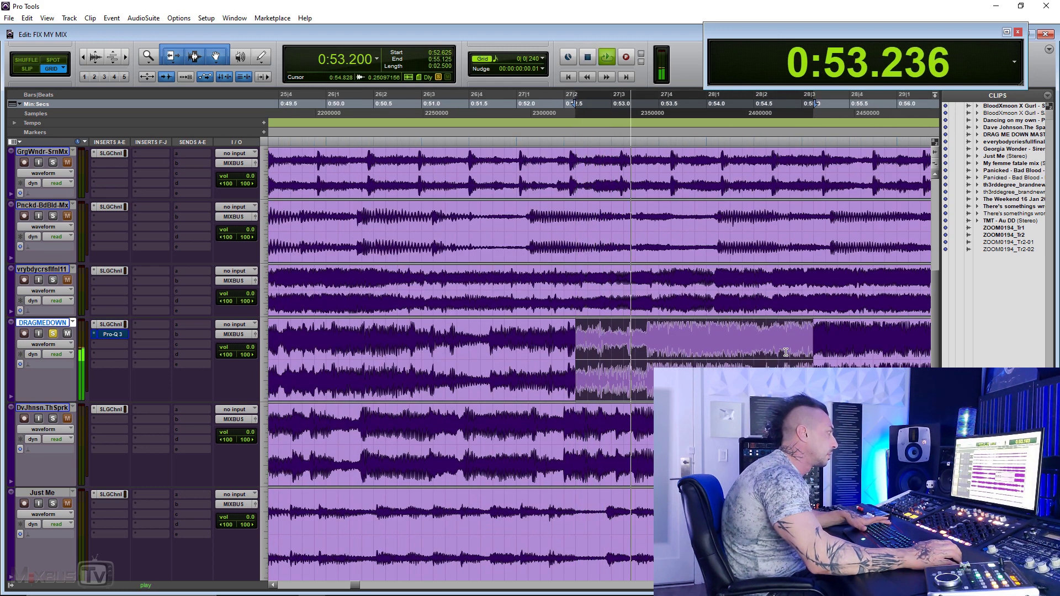
key("space")
Set the playback start to 0:52.125 on the DRAG ME DOWN clip, play through the transition into the loud section, and stop.
key("r")
left_click(546, 344)
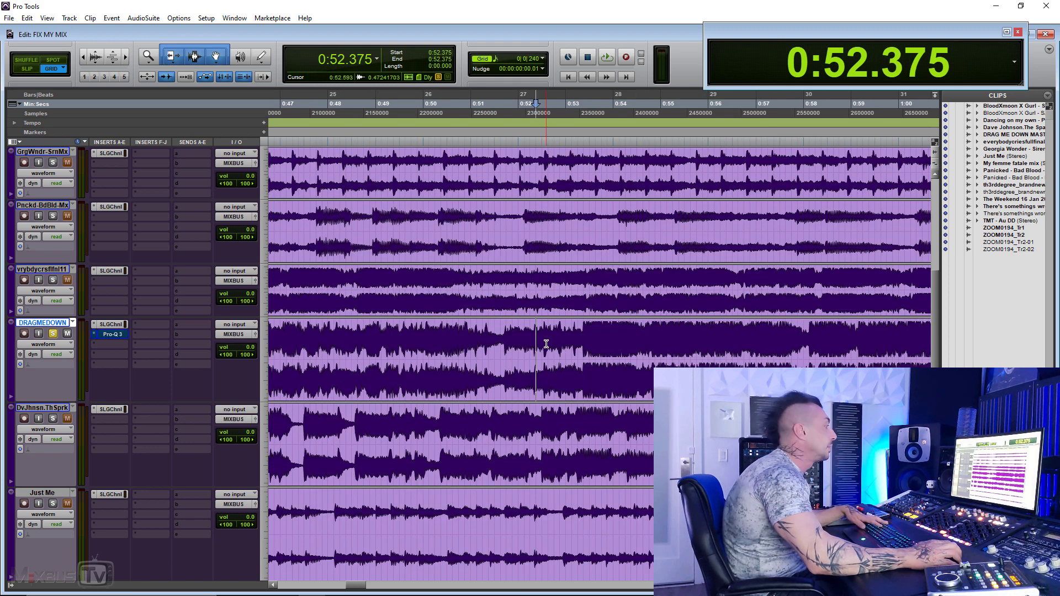
key("t")
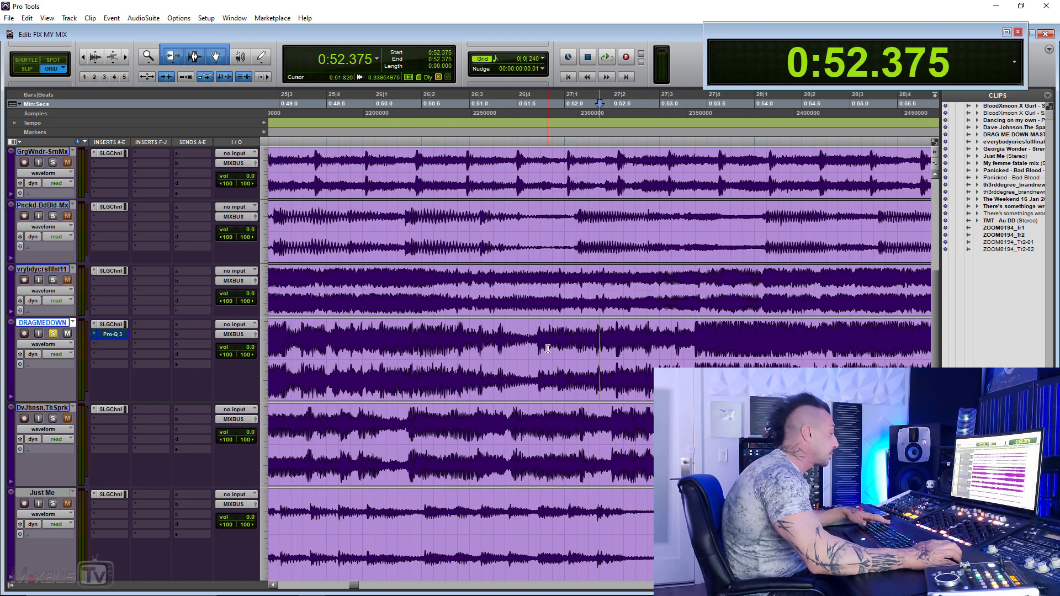
scroll(529, 351, "right", 3)
key("r")
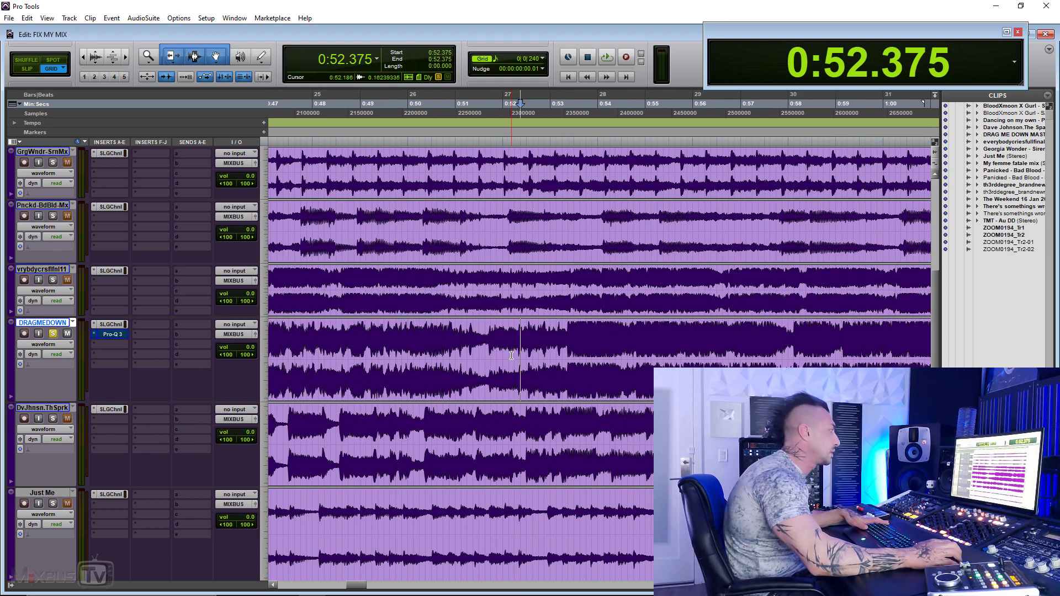
left_click(511, 331)
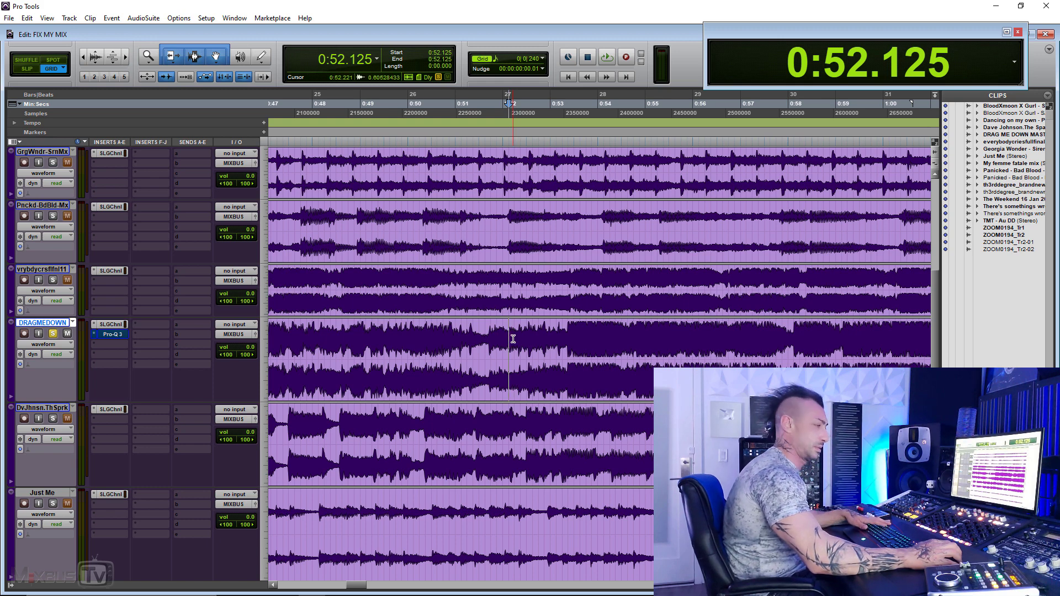
key("space")
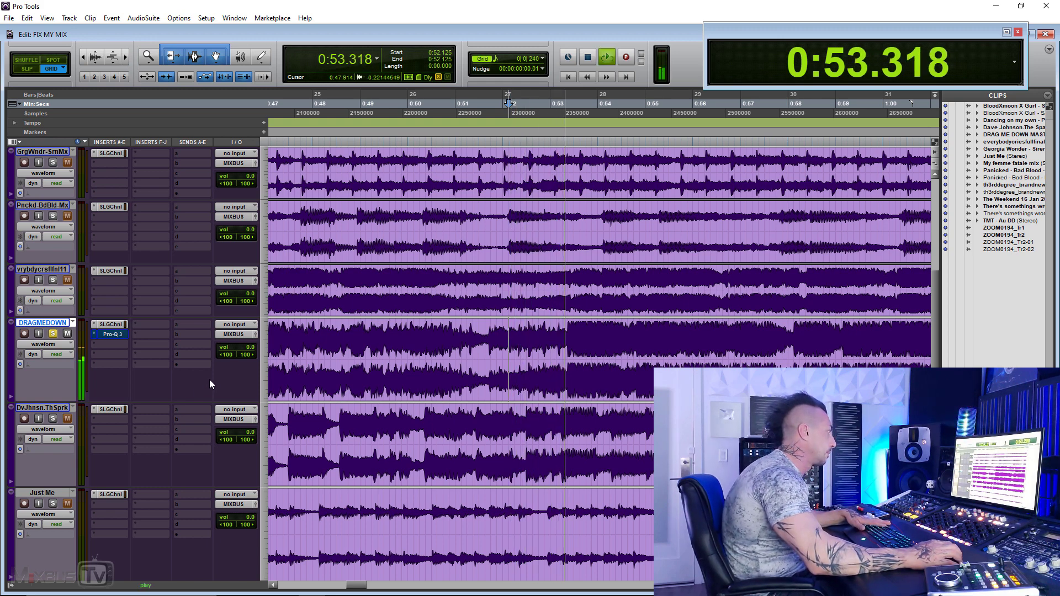
scroll(445, 382, "right", 3)
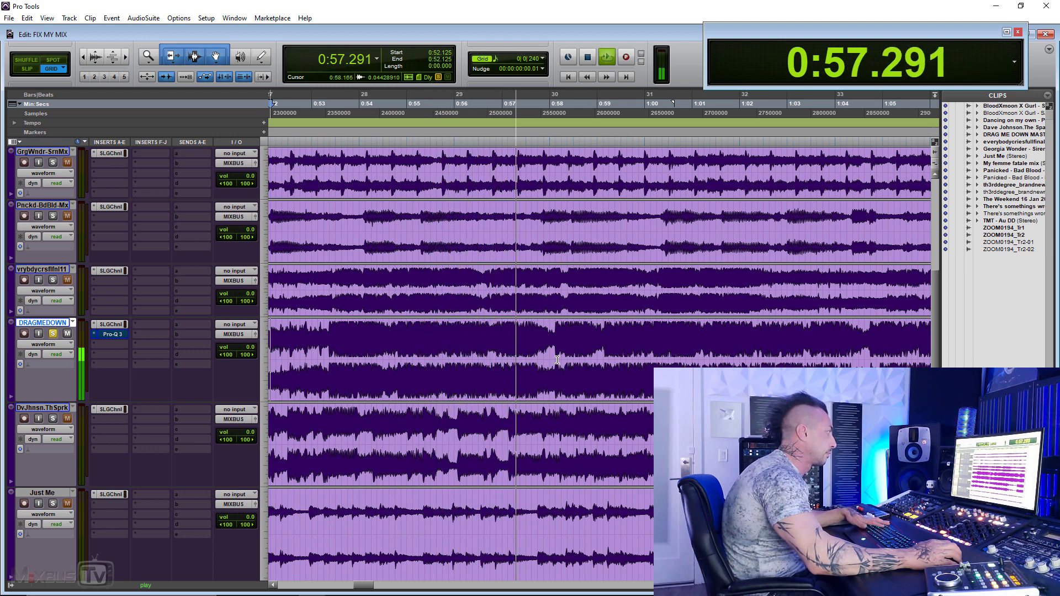
key("r")
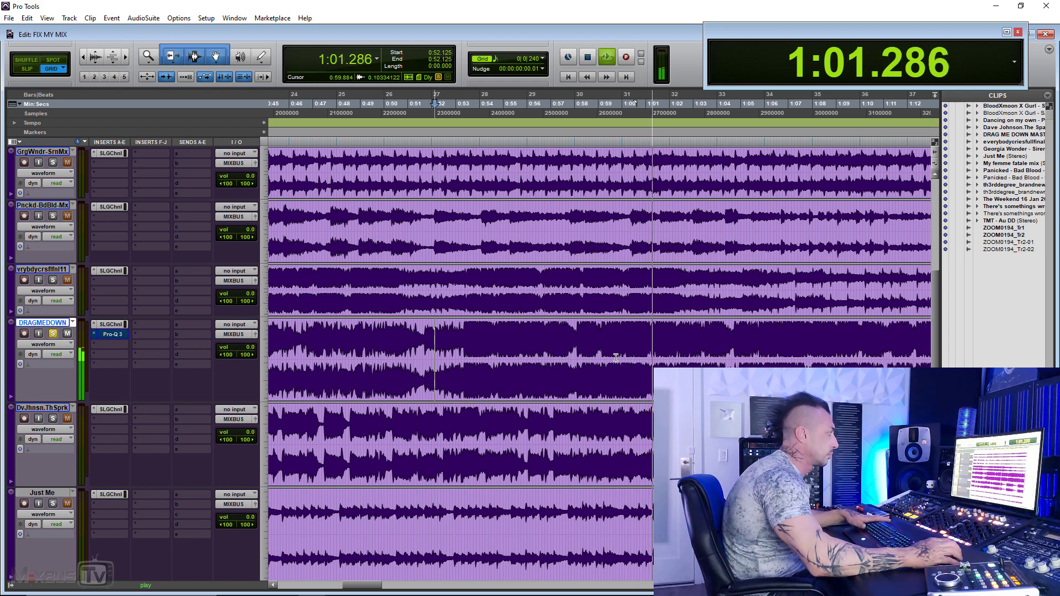
key("r")
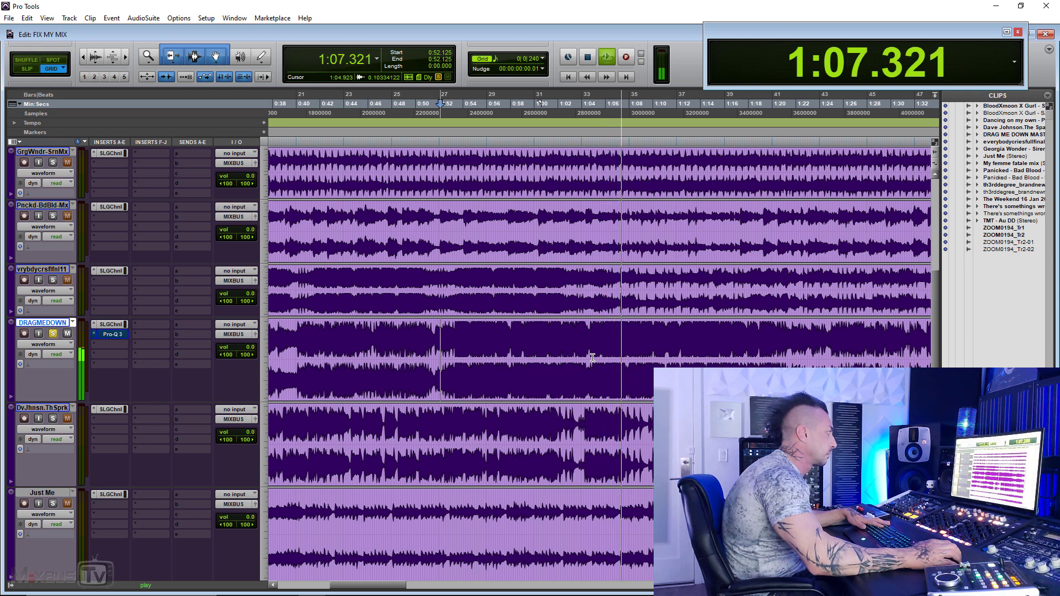
key("space")
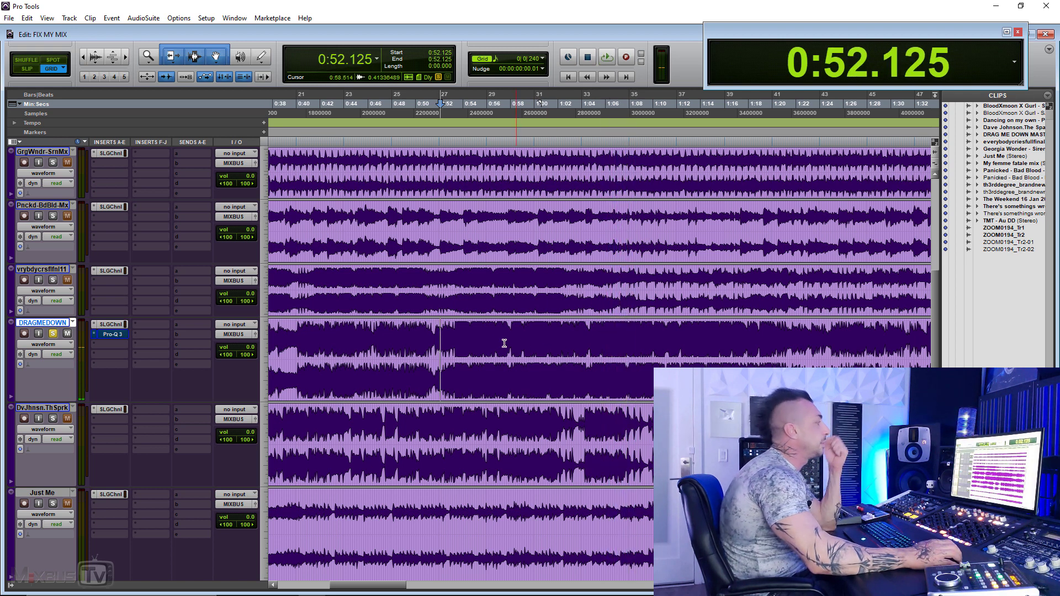
Mark out the loud section of DRAG ME DOWN from 0:54.000 to 1:21.375 and compare its start with 0:48.375.
left_click_drag(474, 334, 780, 341)
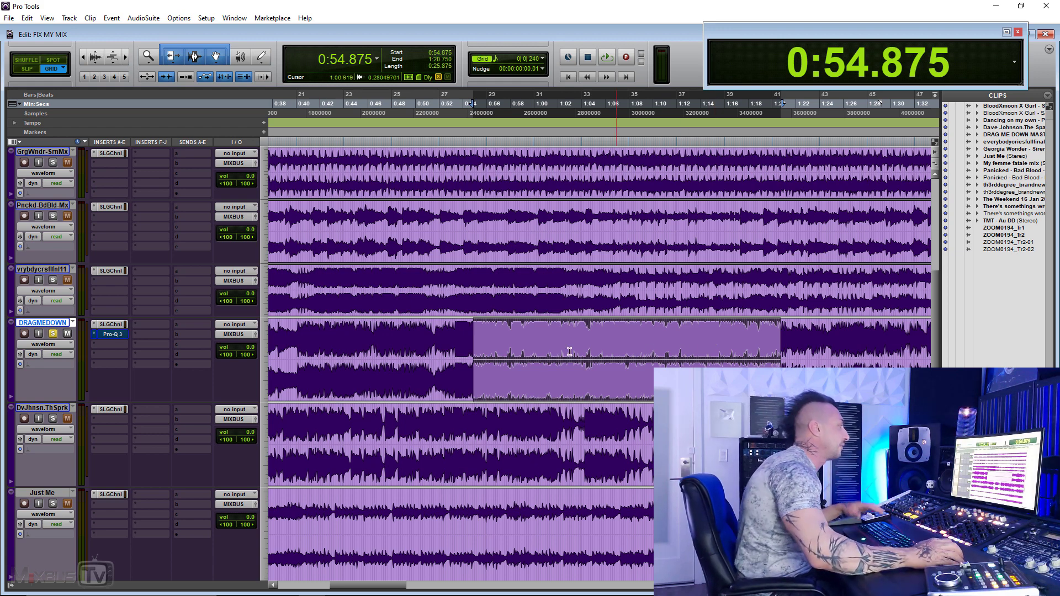
left_click(478, 335)
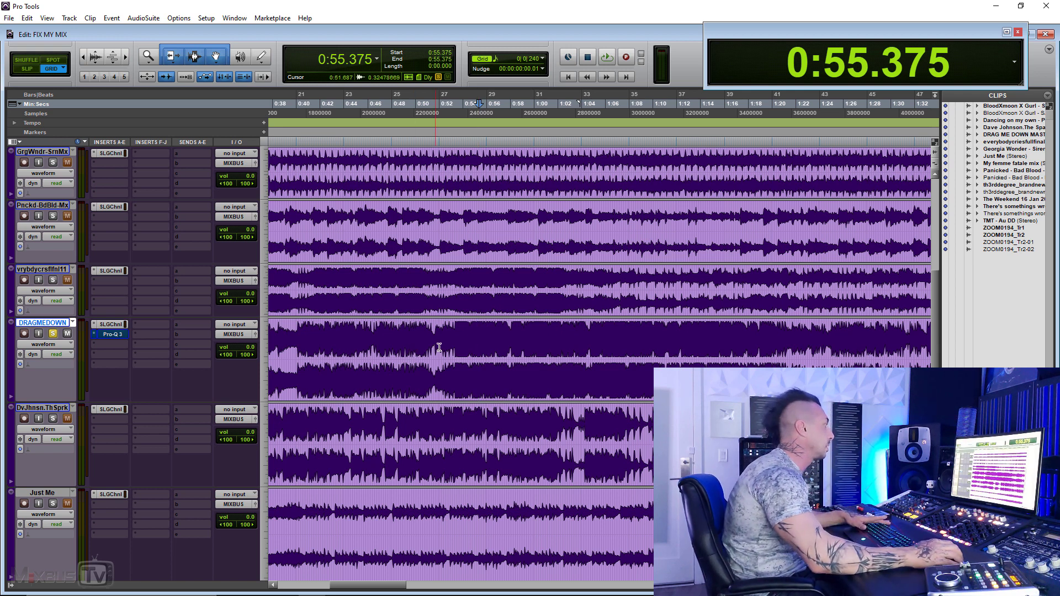
mouse_move(452, 328)
left_mouse_down()
mouse_move(788, 334)
mouse_move(462, 332)
left_mouse_up()
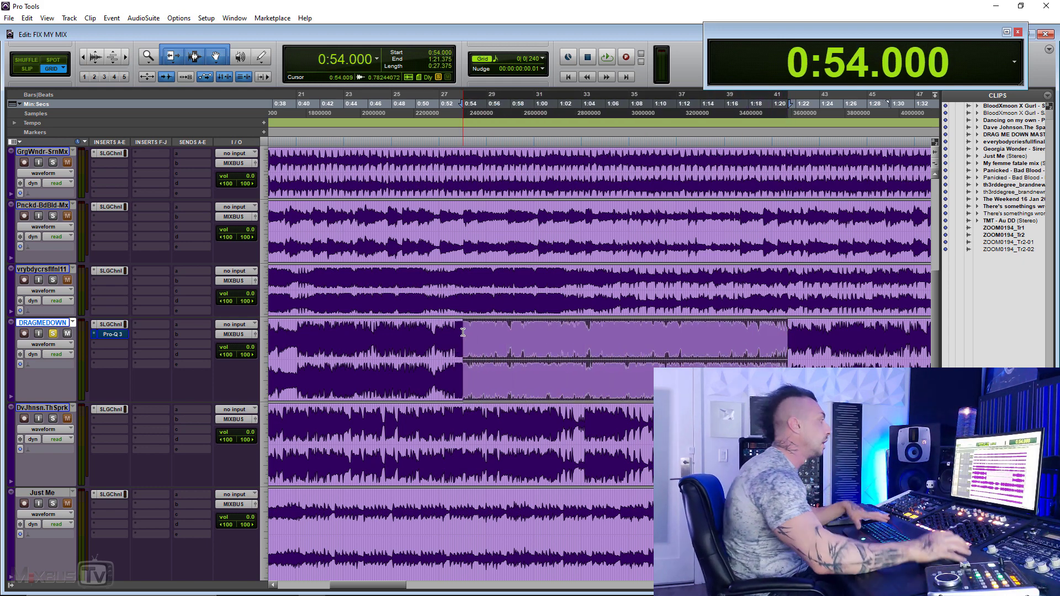
left_click(396, 328)
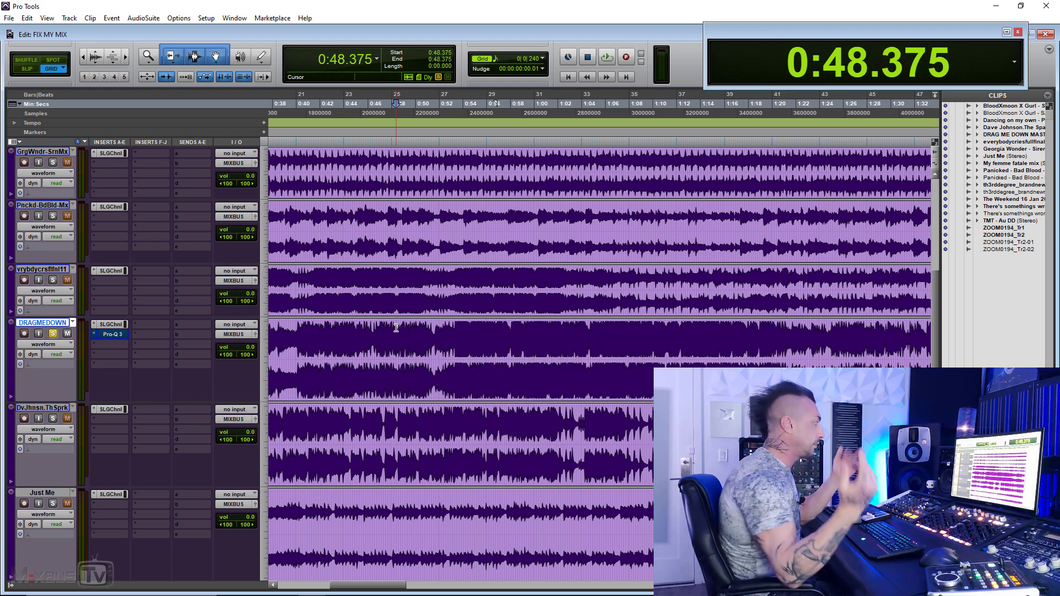
left_click(467, 336)
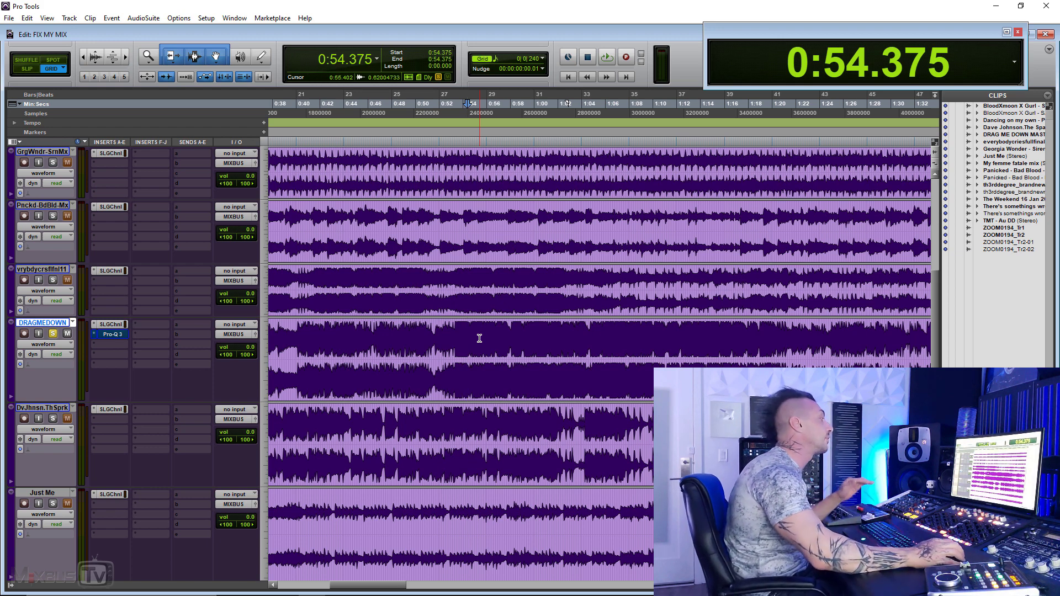
Play from 1:00.375, reopen Pro-Q 3 with its bypass off, and delete both existing EQ bands.
left_click(539, 335)
key("space")
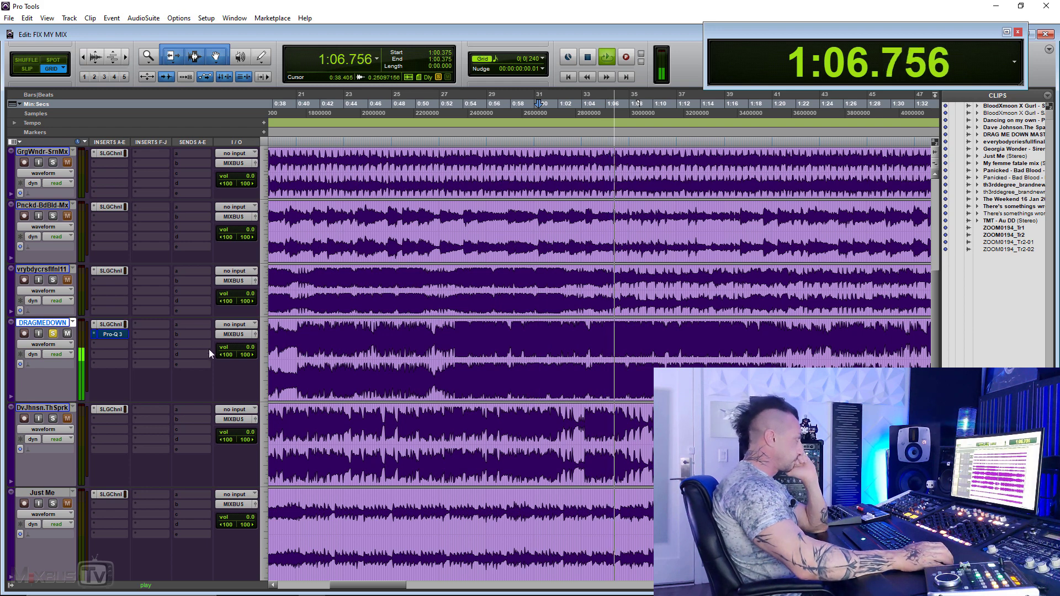
right_click(127, 334)
left_click(135, 338)
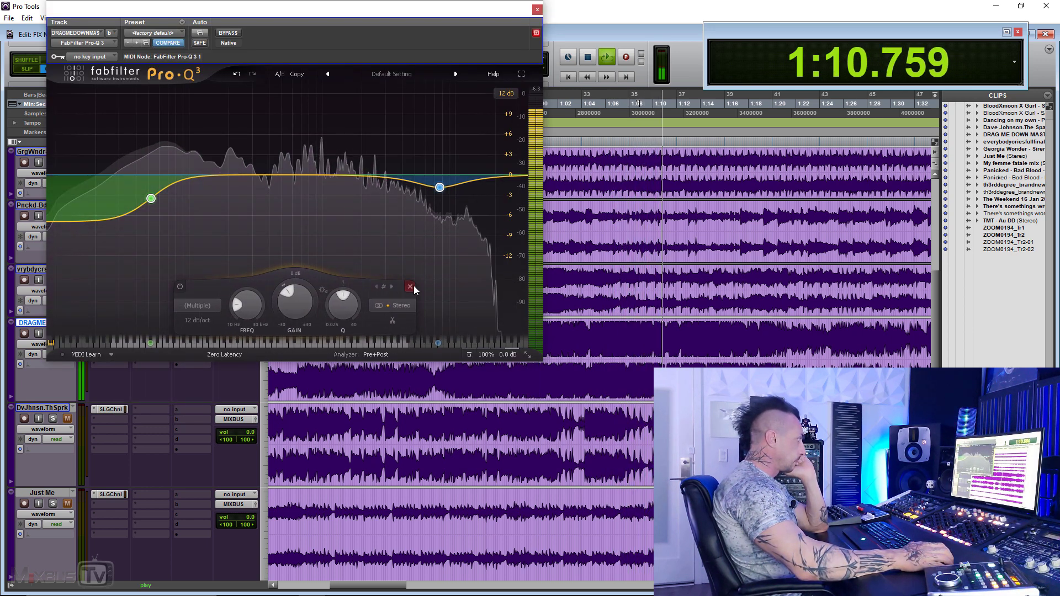
key("Delete")
mouse_move(407, 175)
left_mouse_down()
mouse_move(413, 150)
mouse_move(404, 148)
mouse_move(414, 175)
left_mouse_up()
key("space")
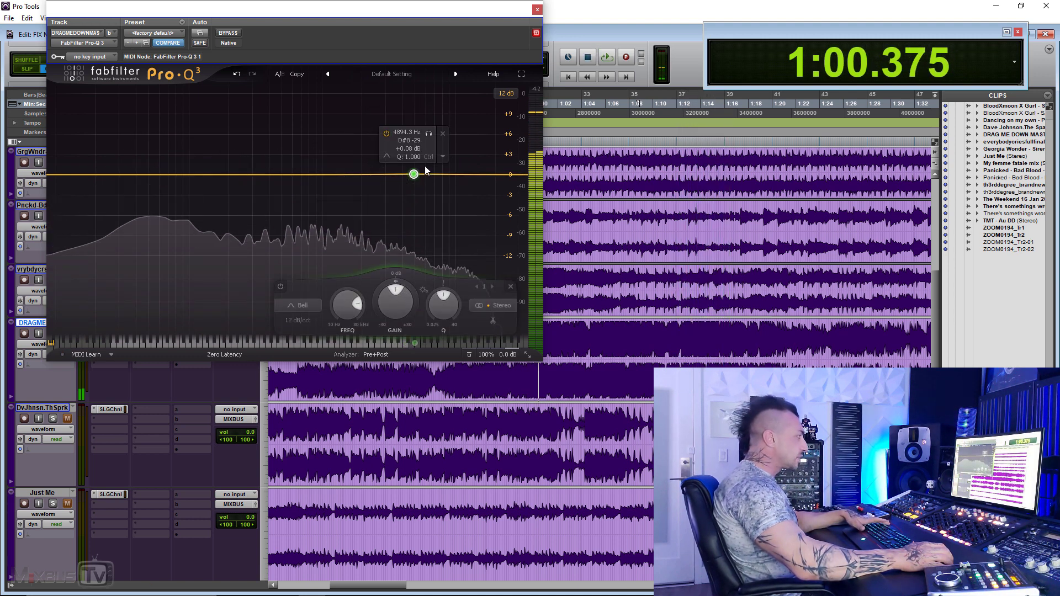
key("space")
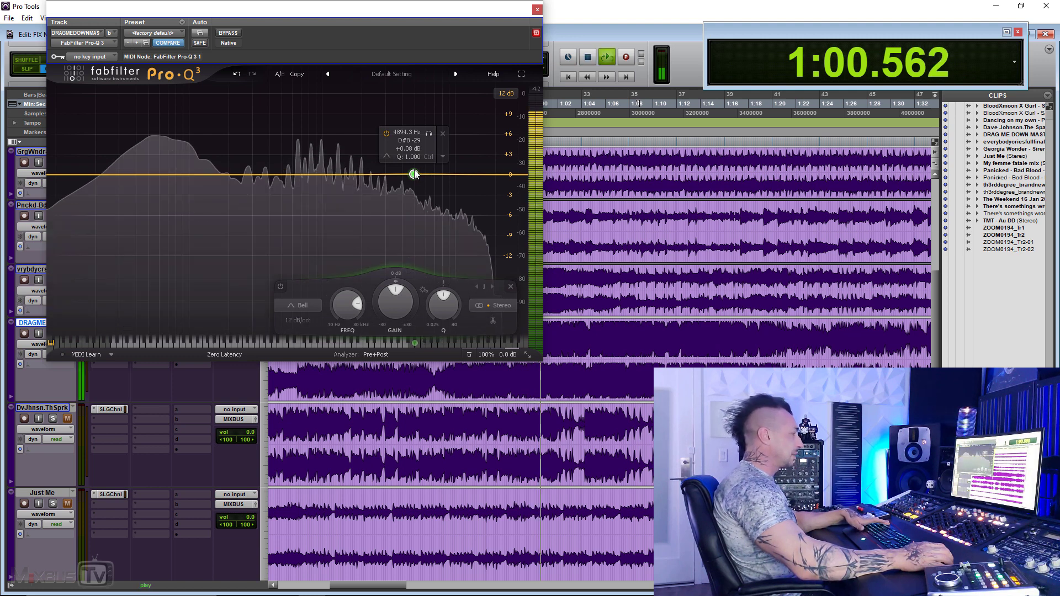
Add a high-shelf boost in Pro-Q 3 with Q 0.300, settling it at 18617 Hz and +6.78 dB.
left_click_drag(495, 174, 479, 157)
left_click_drag(478, 85, 478, 94)
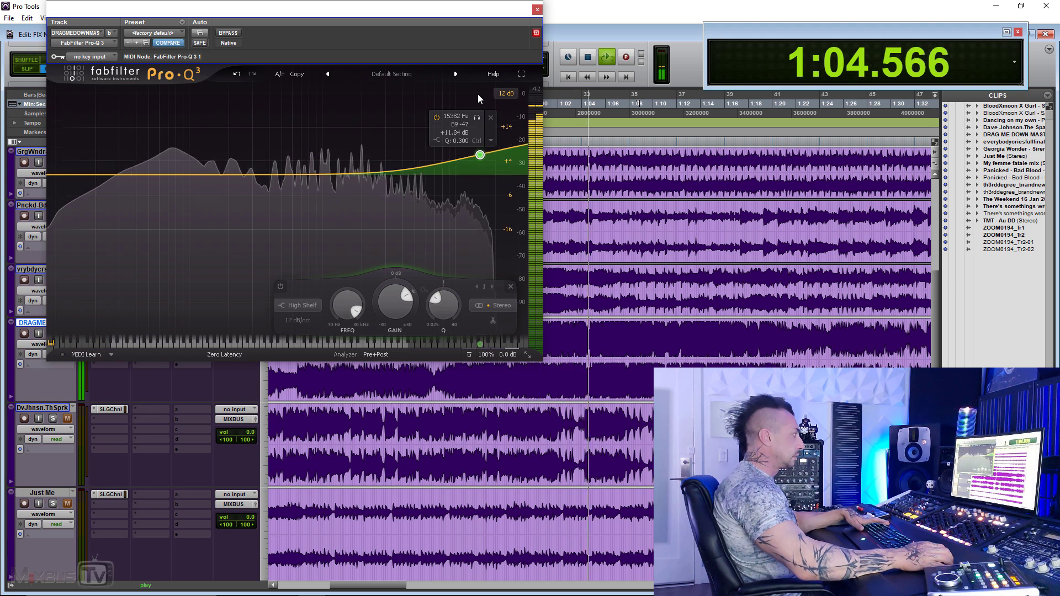
key("space")
left_click_drag(482, 136, 488, 172)
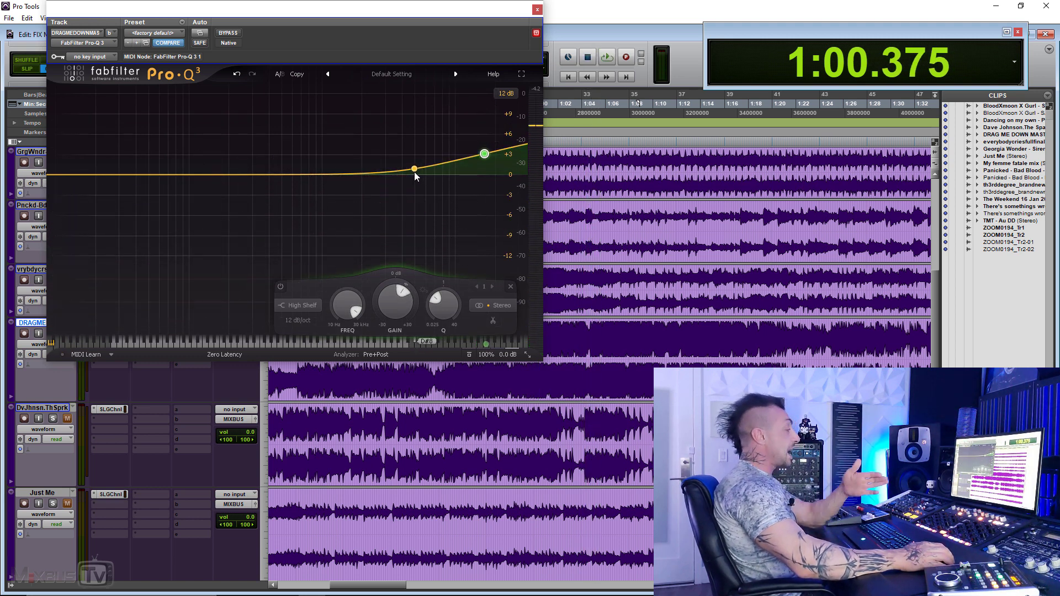
mouse_move(483, 156)
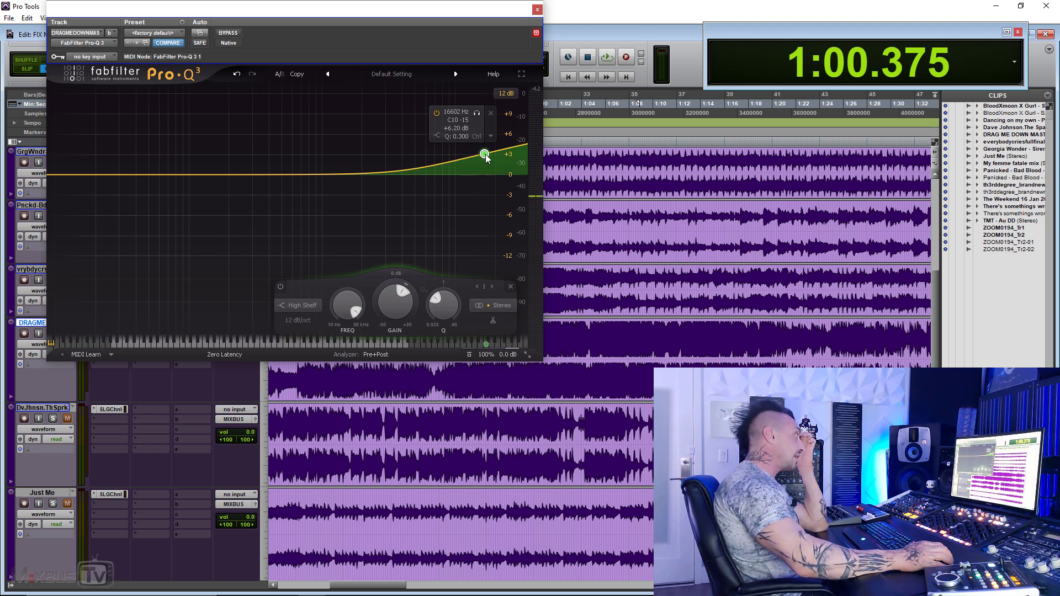
left_click_drag(493, 158, 496, 154)
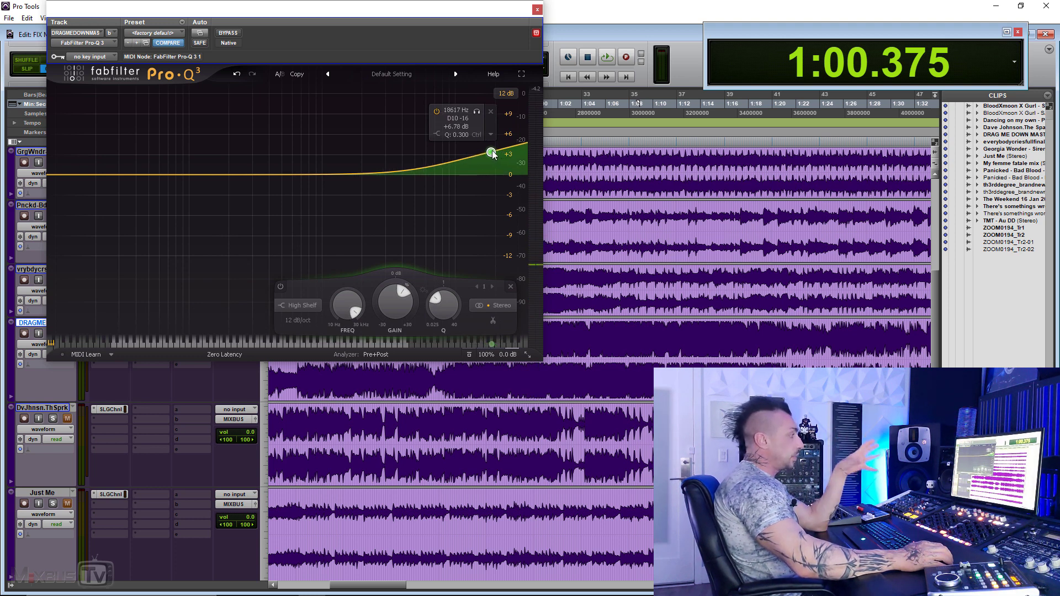
Add a bell cut of about 2 dB just above 5 kHz during playback and set the Pro-Q 3 display range to 30 dB.
double_click(415, 174)
mouse_move(415, 173)
left_mouse_down()
mouse_move(420, 153)
mouse_move(419, 187)
mouse_move(421, 176)
left_mouse_up()
key("space")
left_click(505, 94)
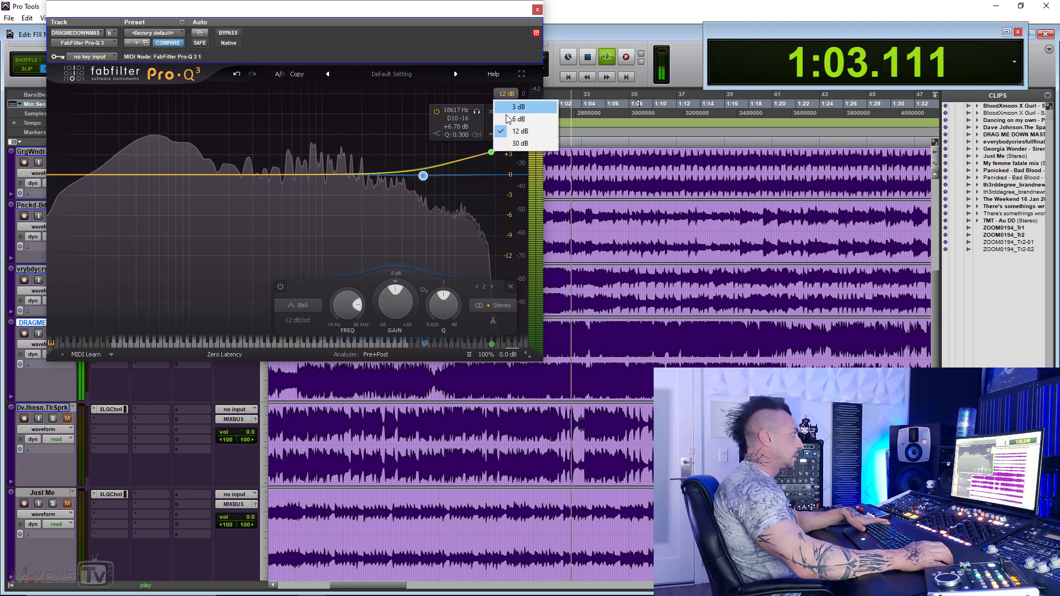
left_click(519, 137)
left_click(505, 94)
left_click(519, 143)
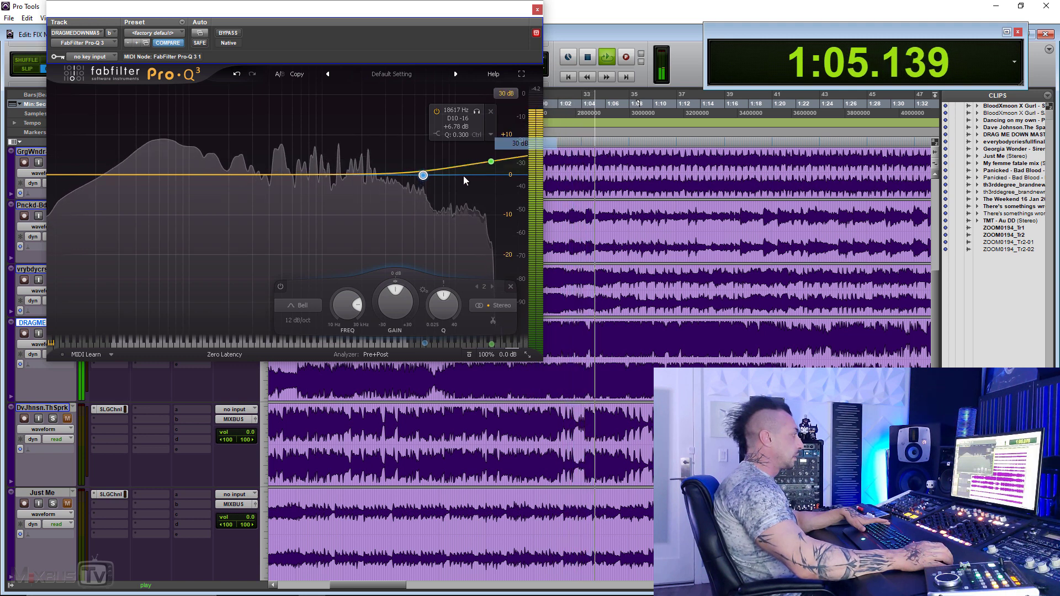
left_click_drag(423, 175, 419, 180)
Adjust the high shelf to +6.98 dB at 15236 Hz, comparing it against bypass during playback, and close the Pro-Q 3 window.
left_click_drag(491, 165, 480, 150)
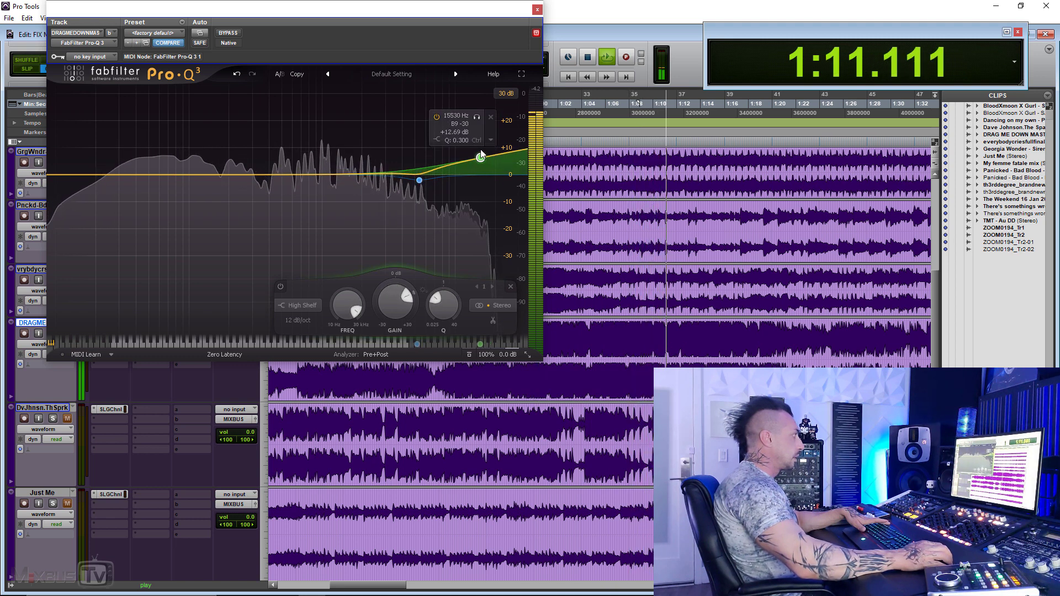
left_click(229, 34)
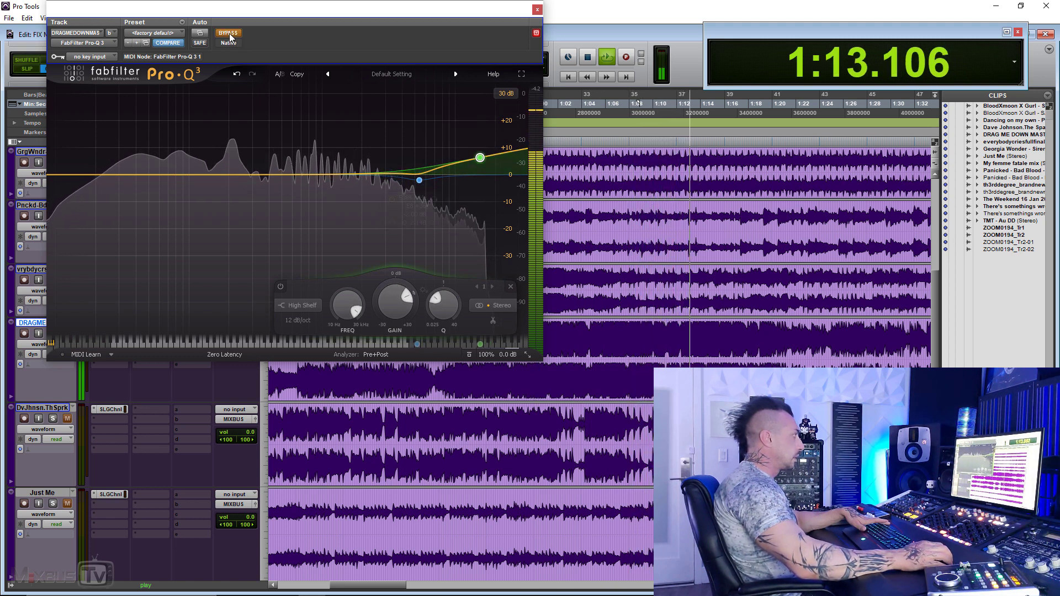
left_click(229, 35)
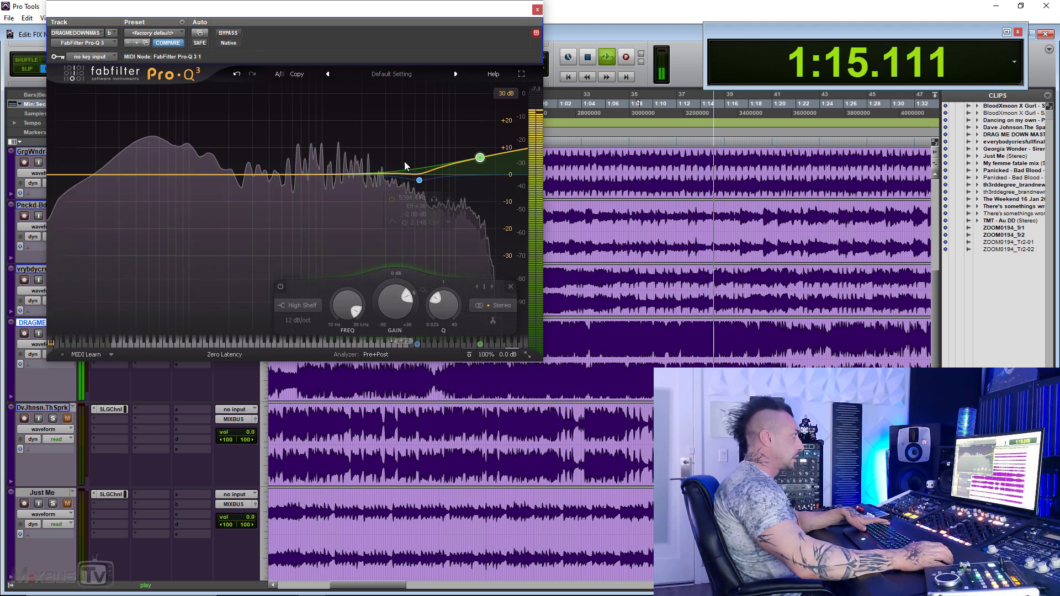
left_click_drag(476, 160, 479, 165)
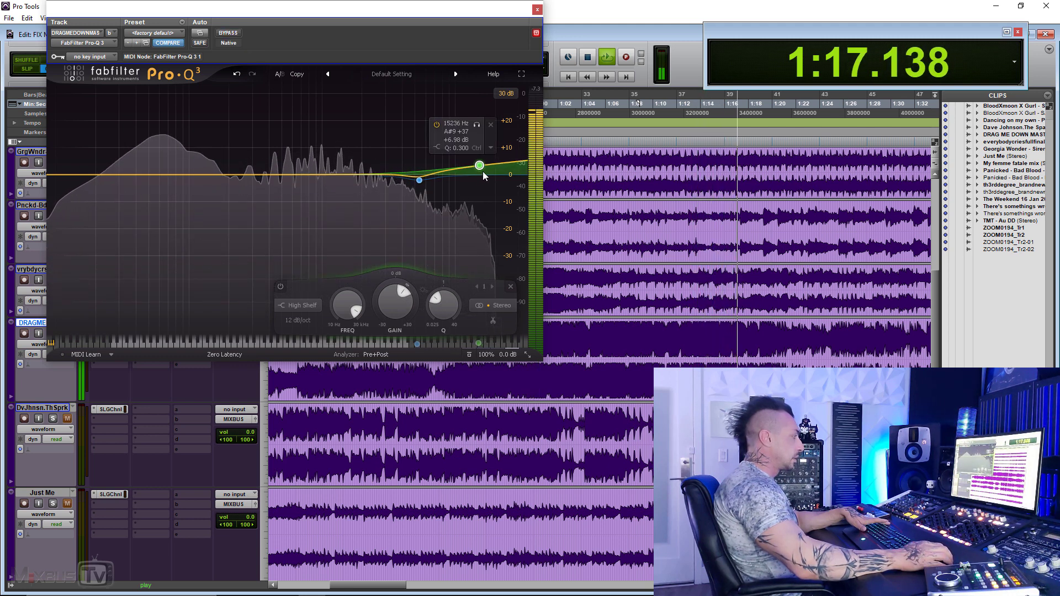
left_click(537, 10)
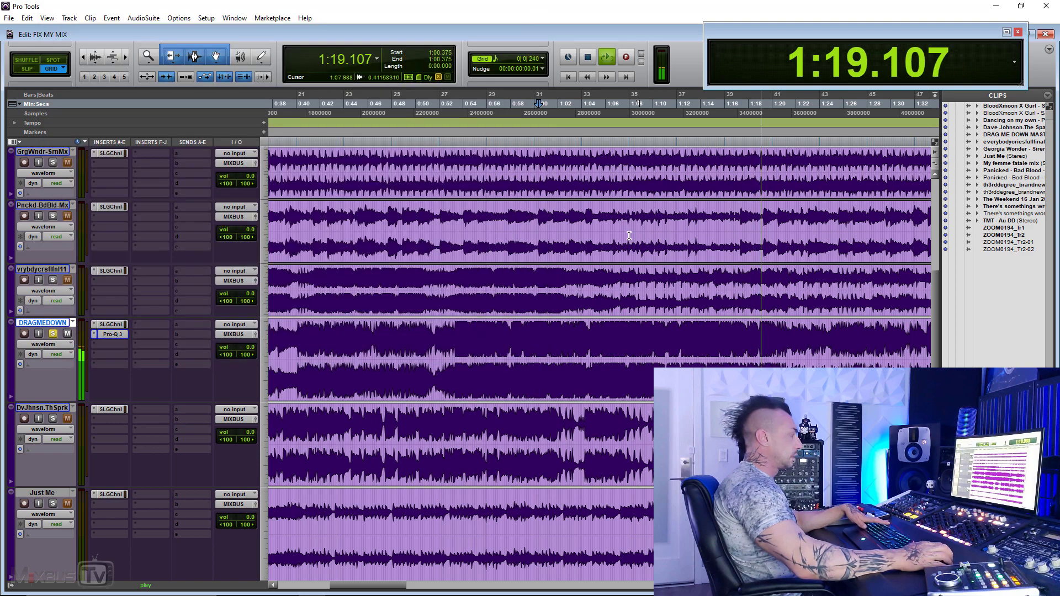
key("r")
key("r")
key("t")
key("t")
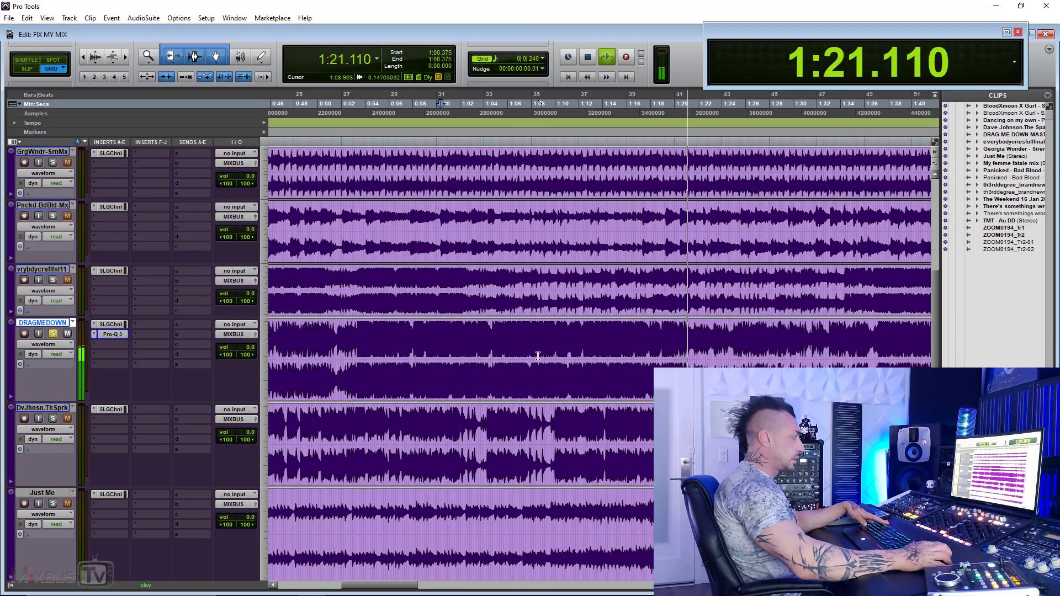
Place the edit cursor at 1:23.125 and 1:29.500 on the DRAGMEDOWN track during playback, and stop the transport after the transition.
left_click(632, 349)
scroll(508, 352, "right", 3)
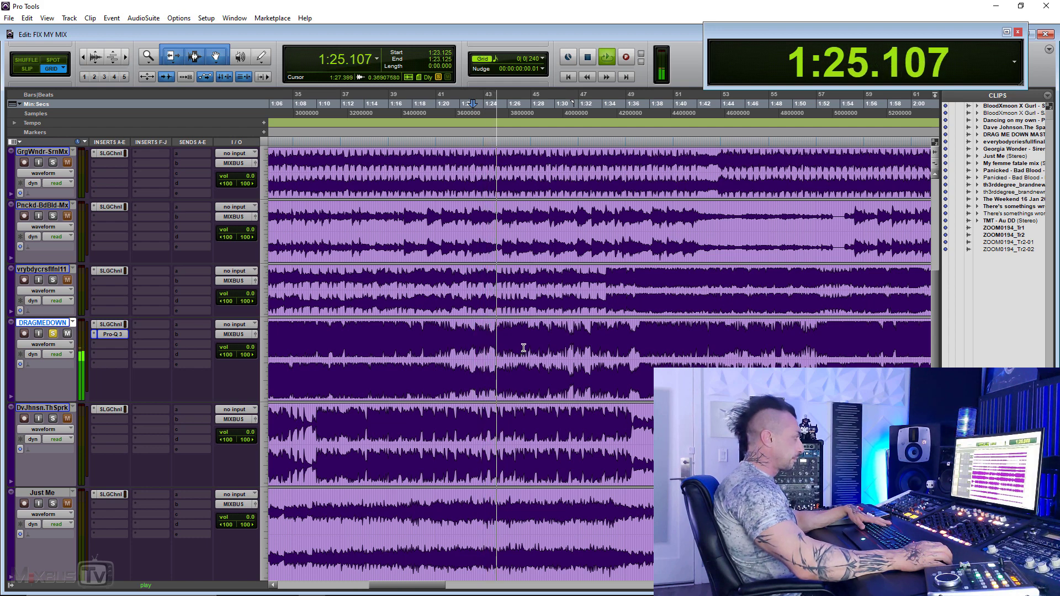
key("r")
left_click(575, 335)
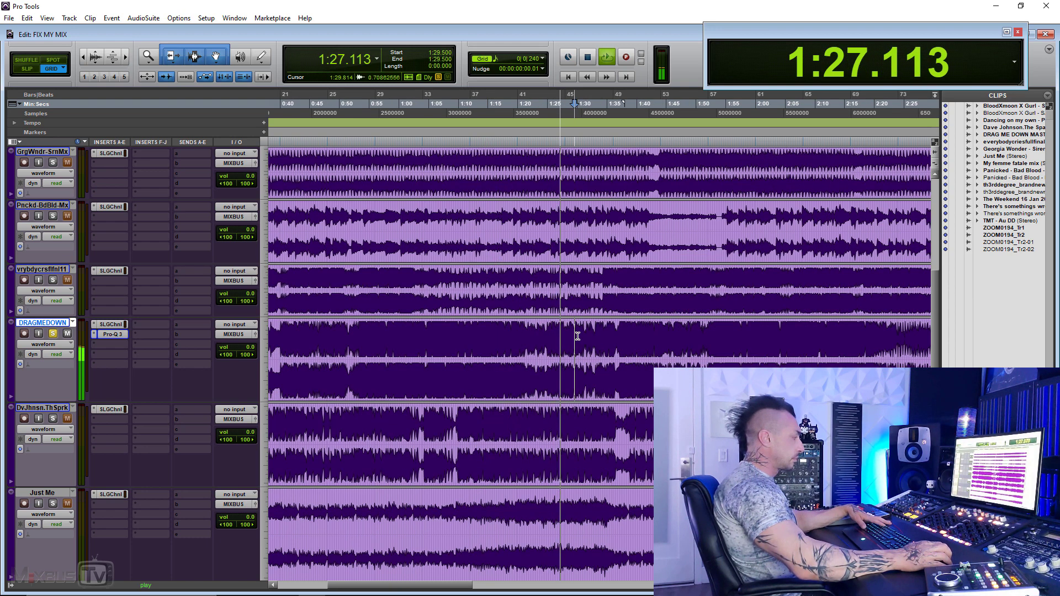
key("t")
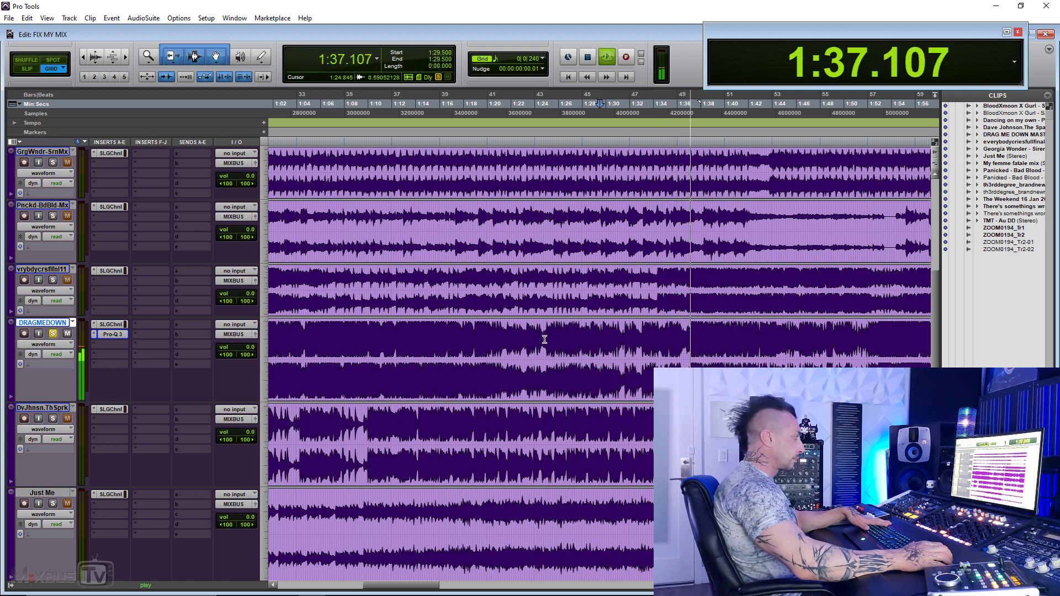
key("space")
Select the DRAGMEDOWN section from 1:19.500 to 1:41.375 and play it.
left_click_drag(488, 329, 740, 332)
left_click(481, 329, "shift")
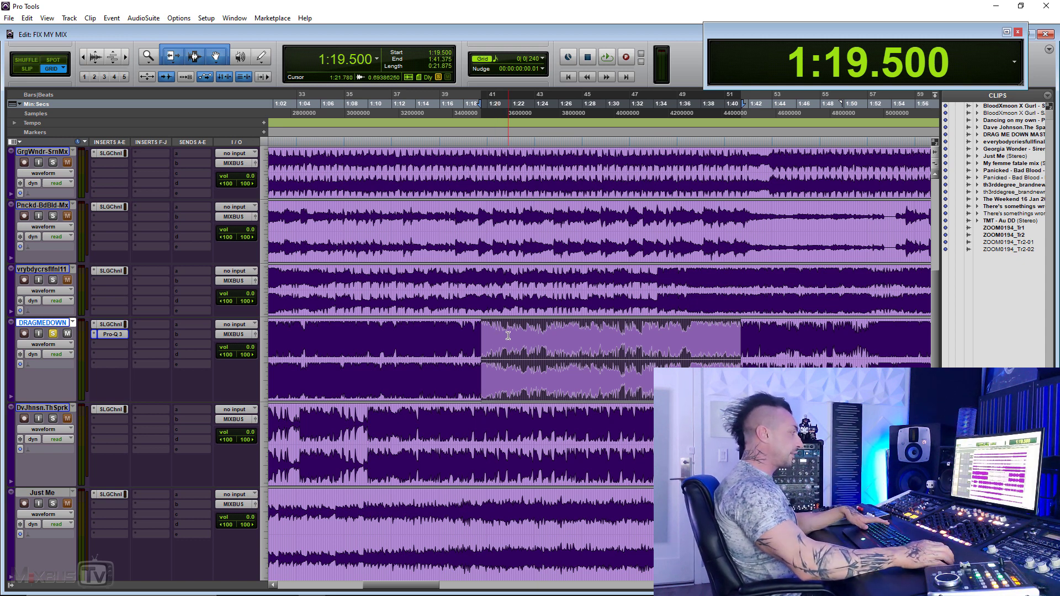
key("space")
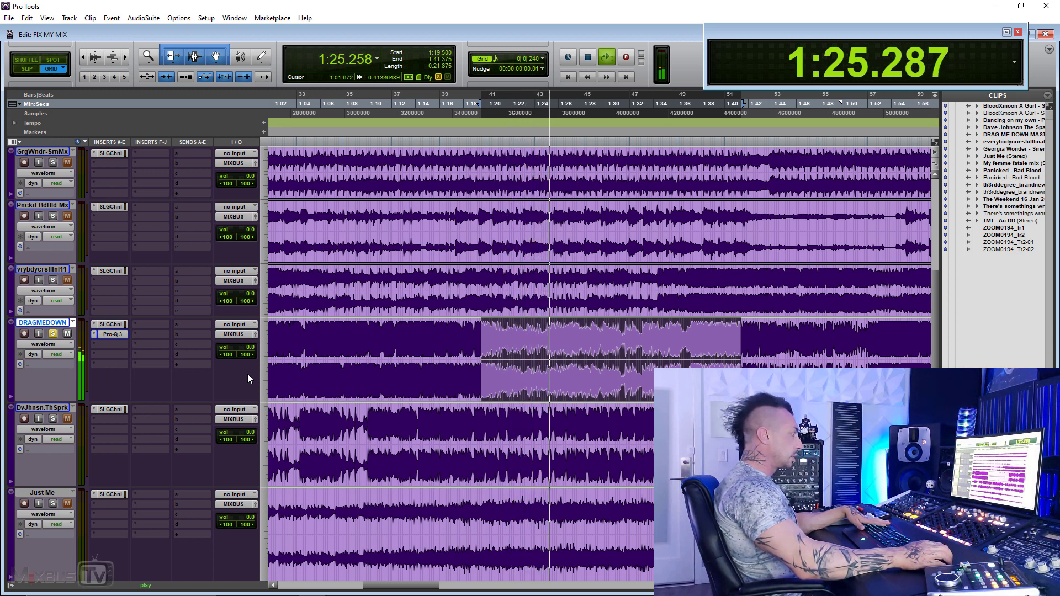
Insert the DrMS spatial processor below Pro-Q 3 on the DRAGMEDOWN track, stop playback, and close the plug-in window.
left_click(124, 344)
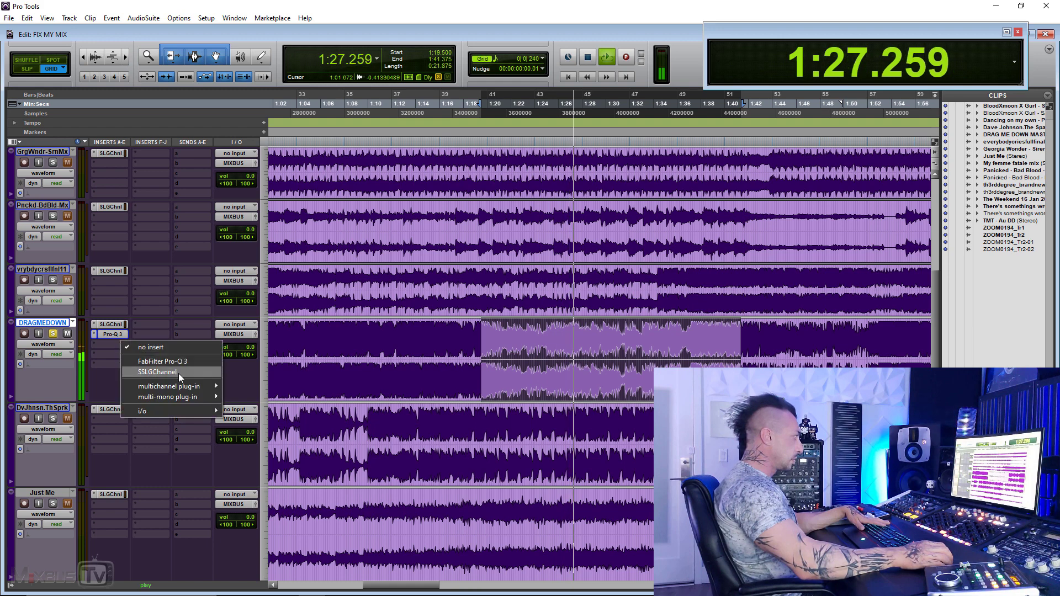
mouse_move(165, 387)
mouse_move(303, 453)
left_click(364, 454)
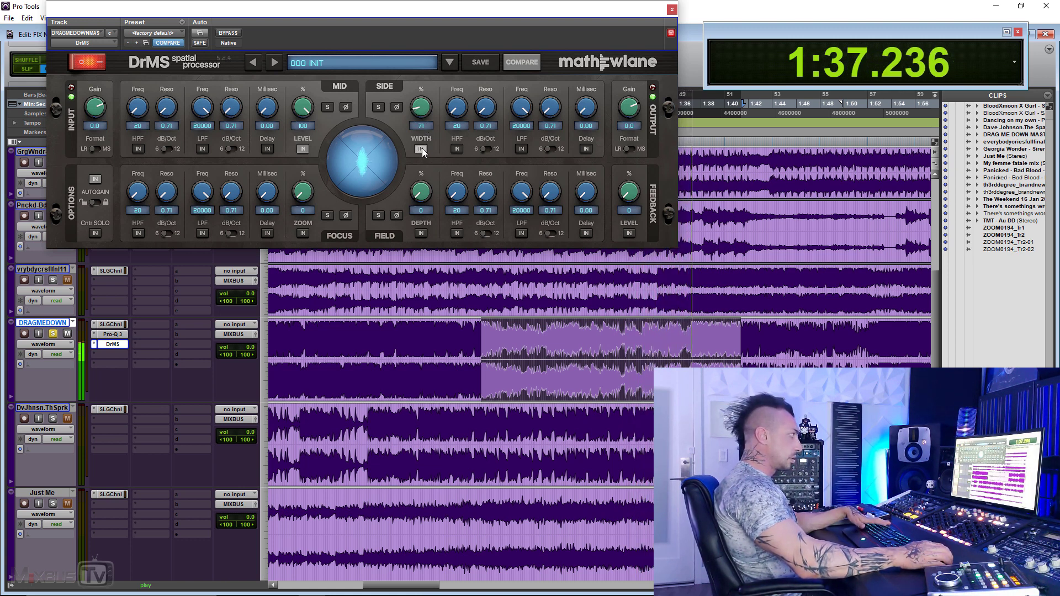
key("space")
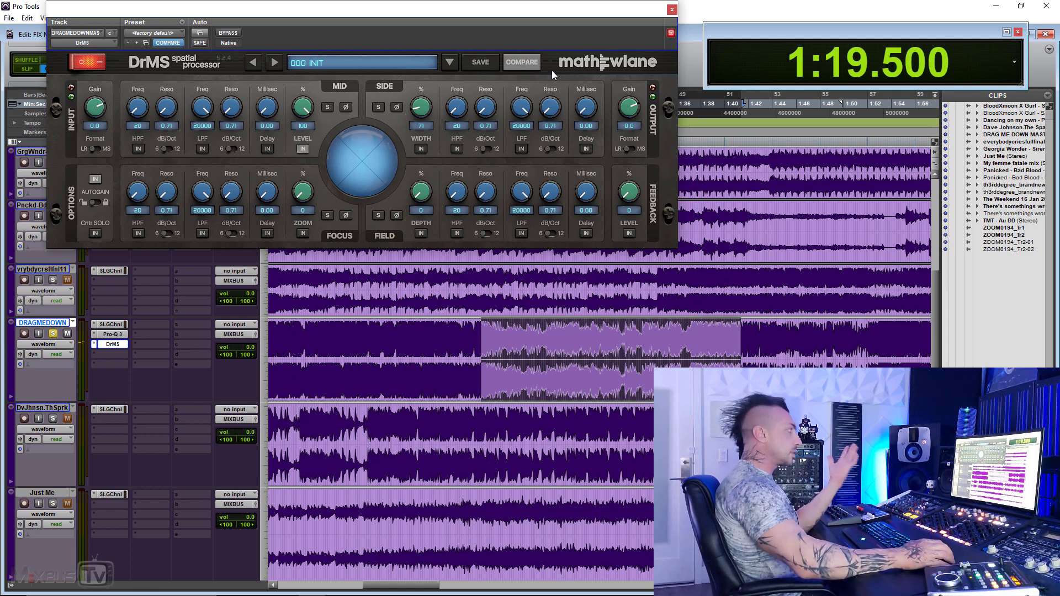
left_click(672, 11)
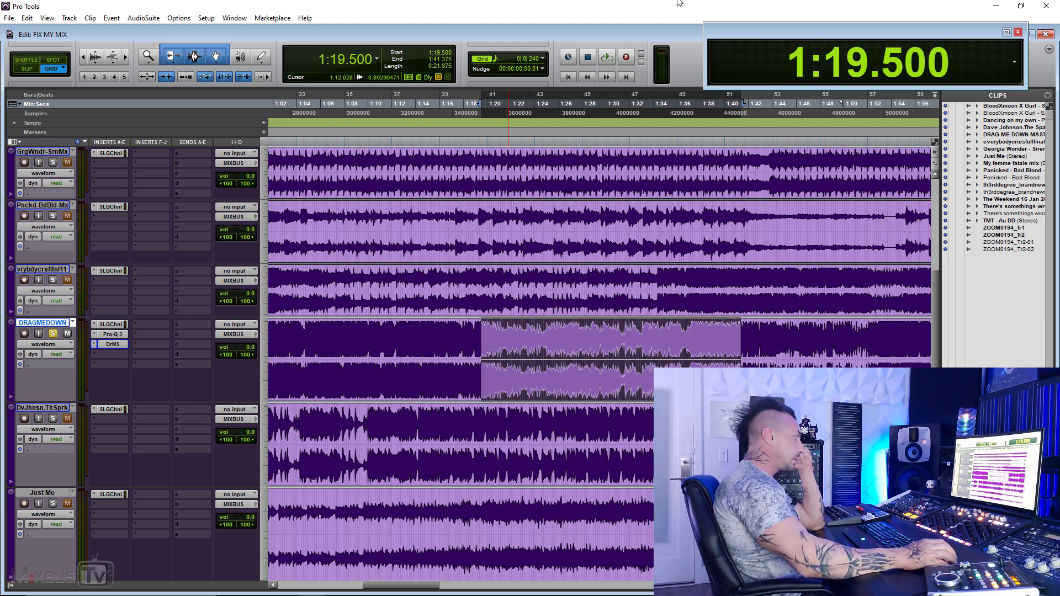
Highlight 1:22.500 to 1:37.625 on DRAGMEDOWN, play from 1:31.500, and place the edit cursor at 1:35.625 during playback.
left_click(601, 340)
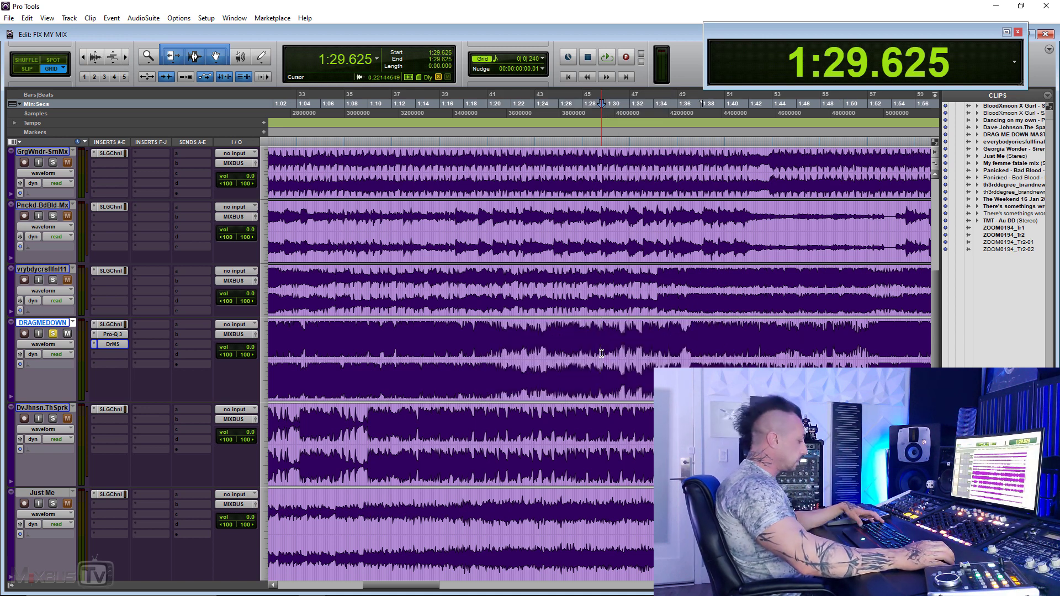
left_click_drag(516, 353, 696, 347)
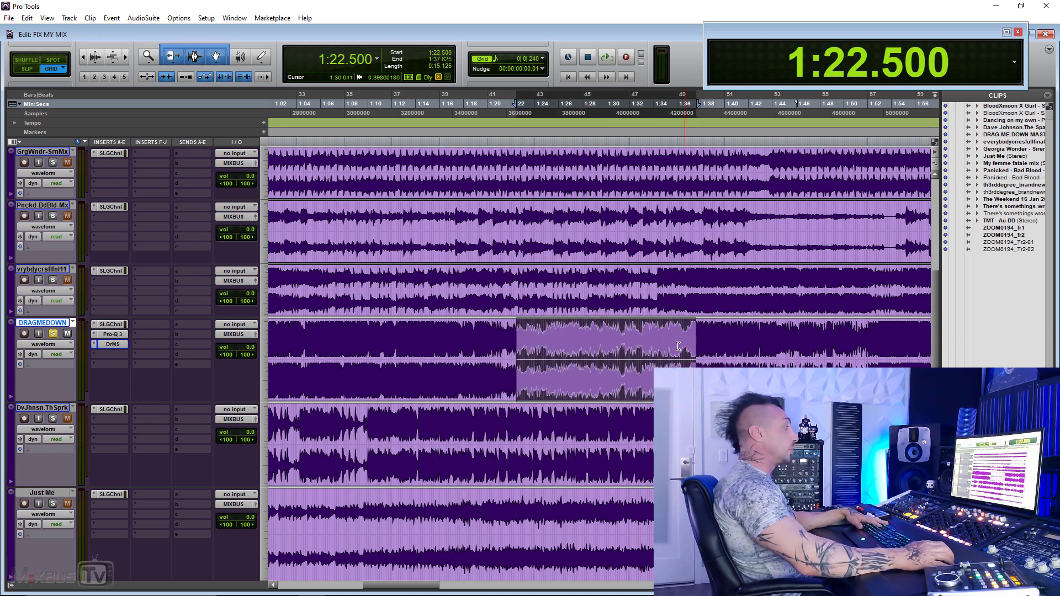
left_click(623, 332)
key("space")
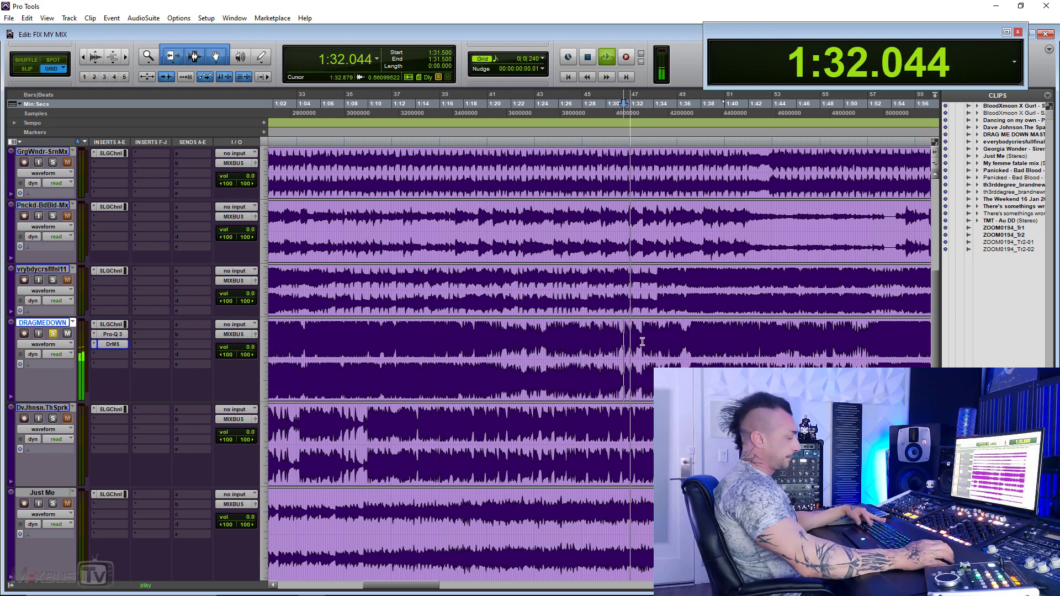
left_click(672, 332)
key("ctrl+bracketright")
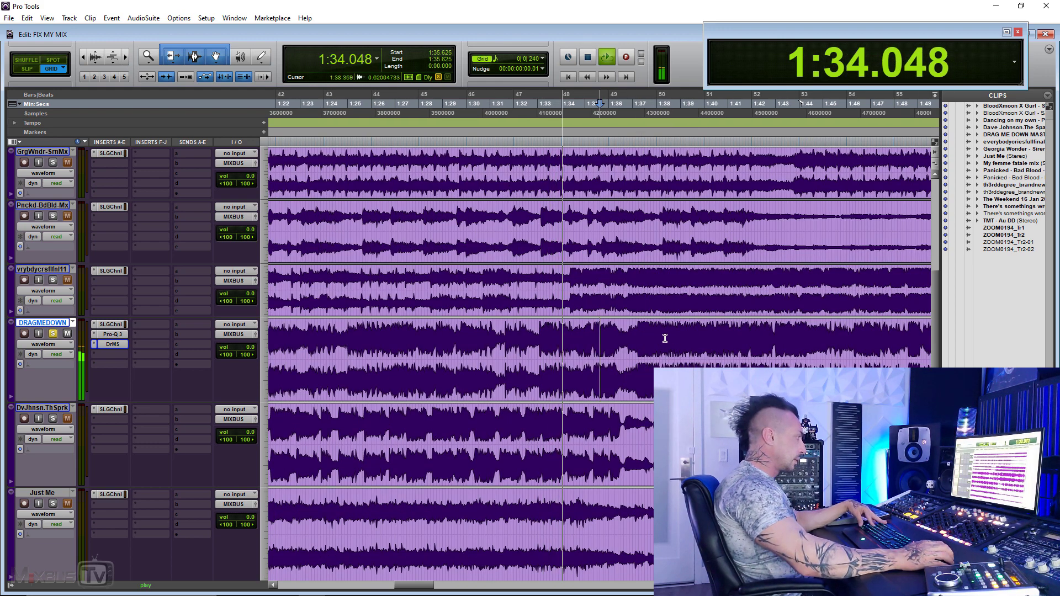
Highlight the DRAGMEDOWN passage from 1:24.500 to 1:36.500, and audition the track from 1:23.375 to about 1:51.
key("space")
left_click_drag(337, 334, 620, 333)
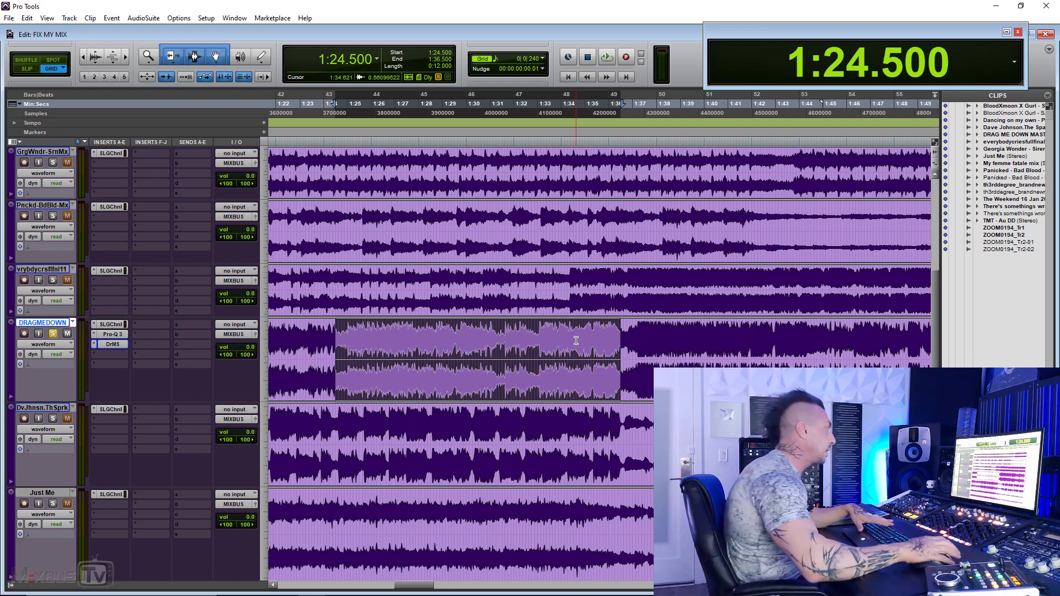
left_click(309, 337)
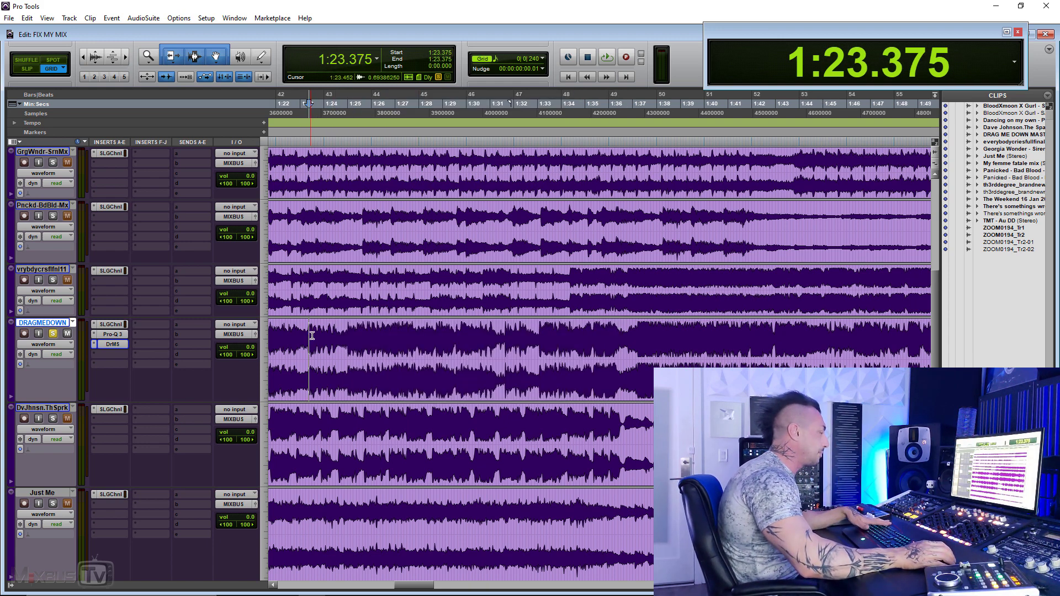
key("space")
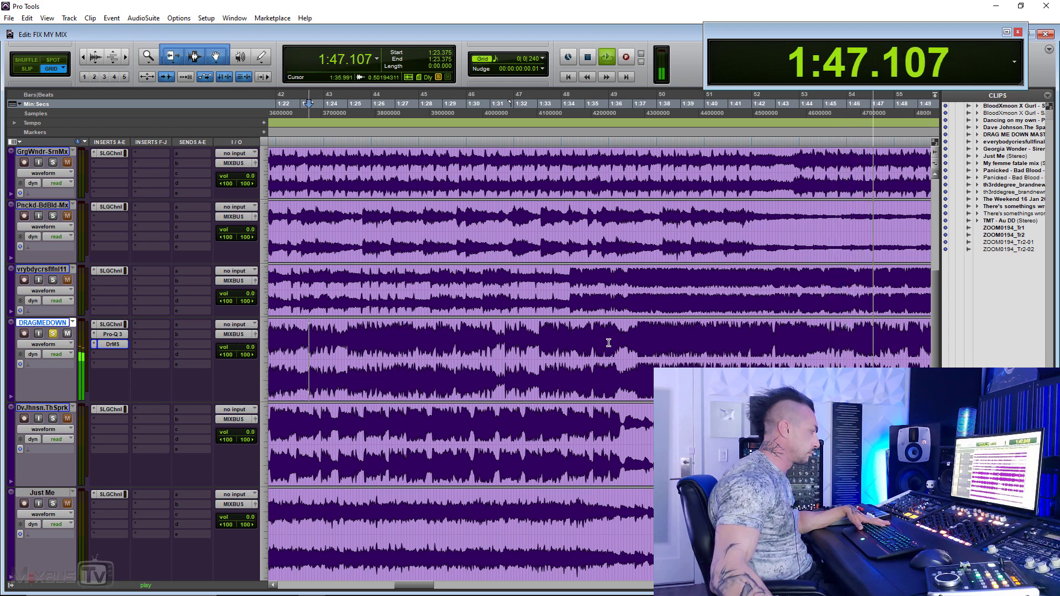
key("r")
key("r")
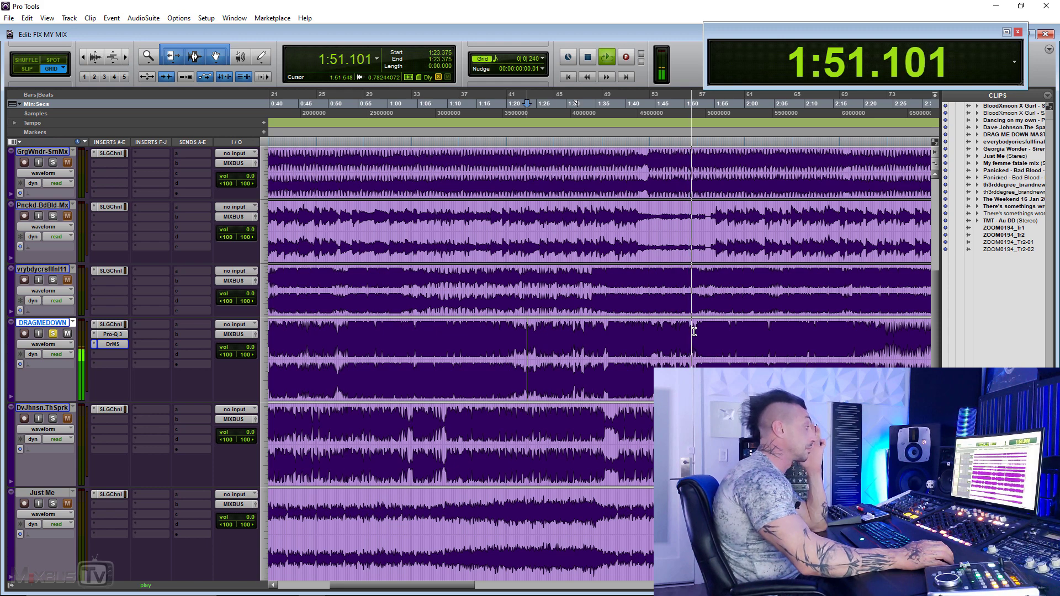
key("space")
Mark the section following the transition on DRAGMEDOWN, settling the selection at 1:37.875 to 1:52.125.
left_click(659, 328)
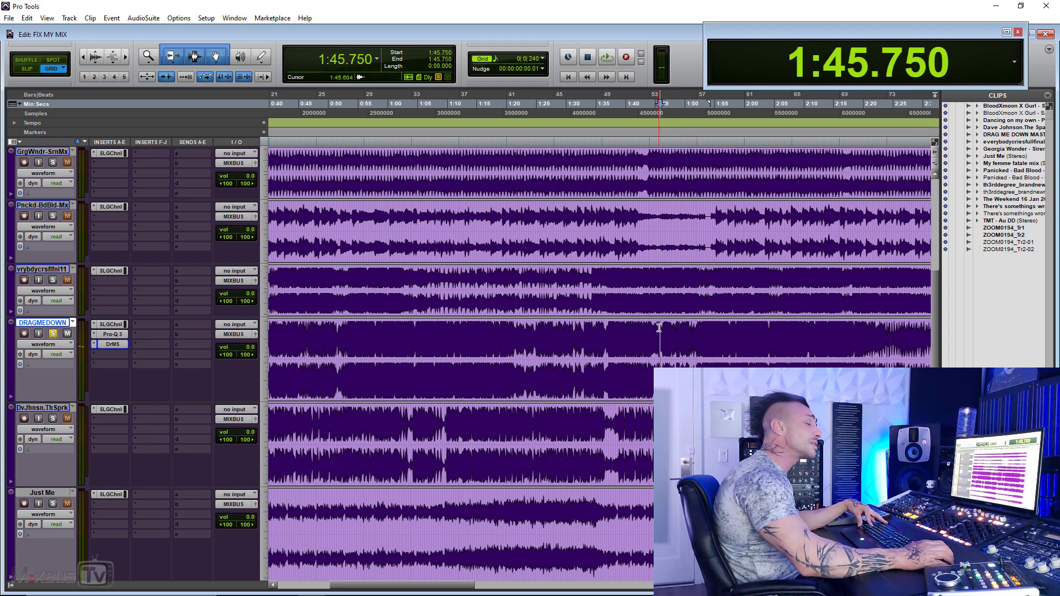
key("t")
key("t")
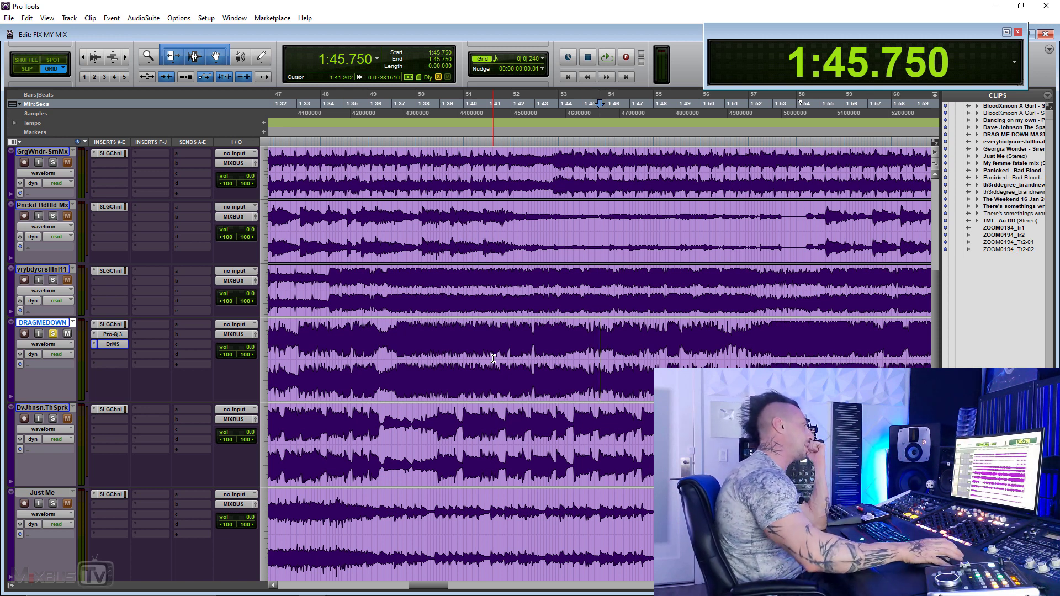
left_click(425, 332)
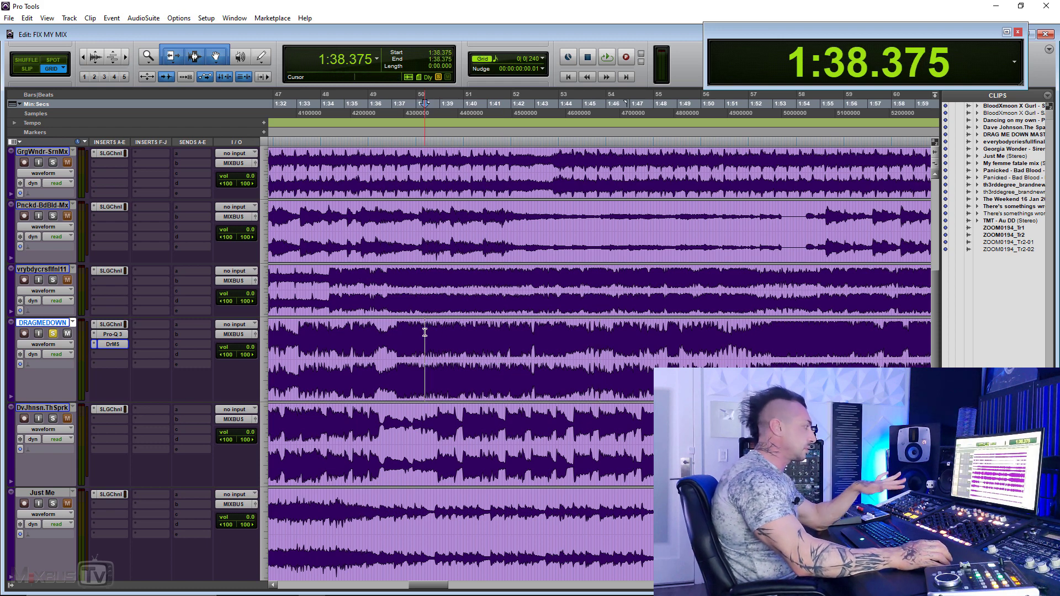
left_click_drag(409, 331, 633, 340)
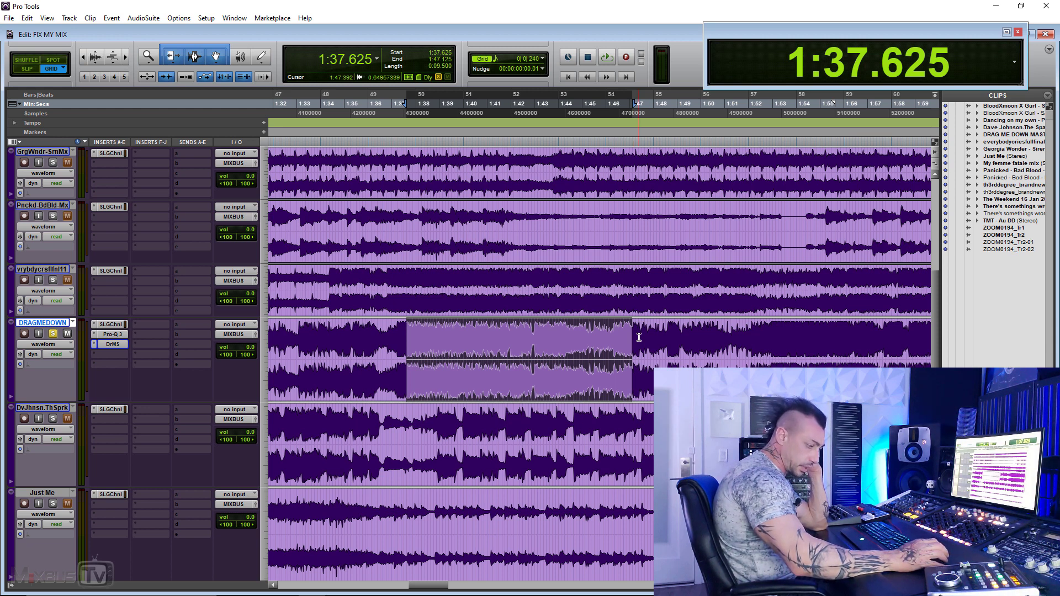
left_click(503, 342)
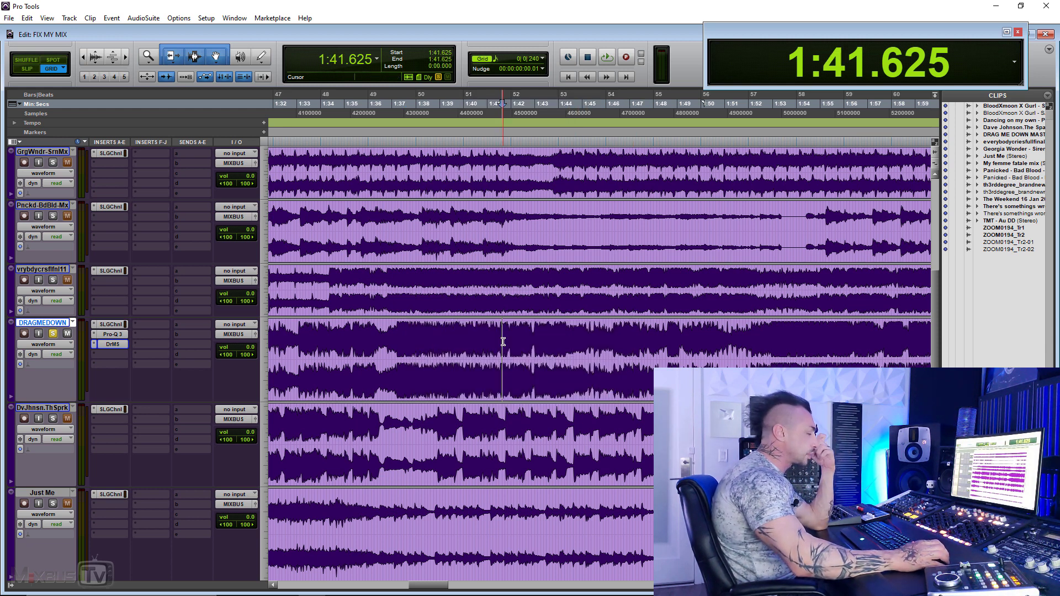
left_click_drag(413, 333, 752, 334)
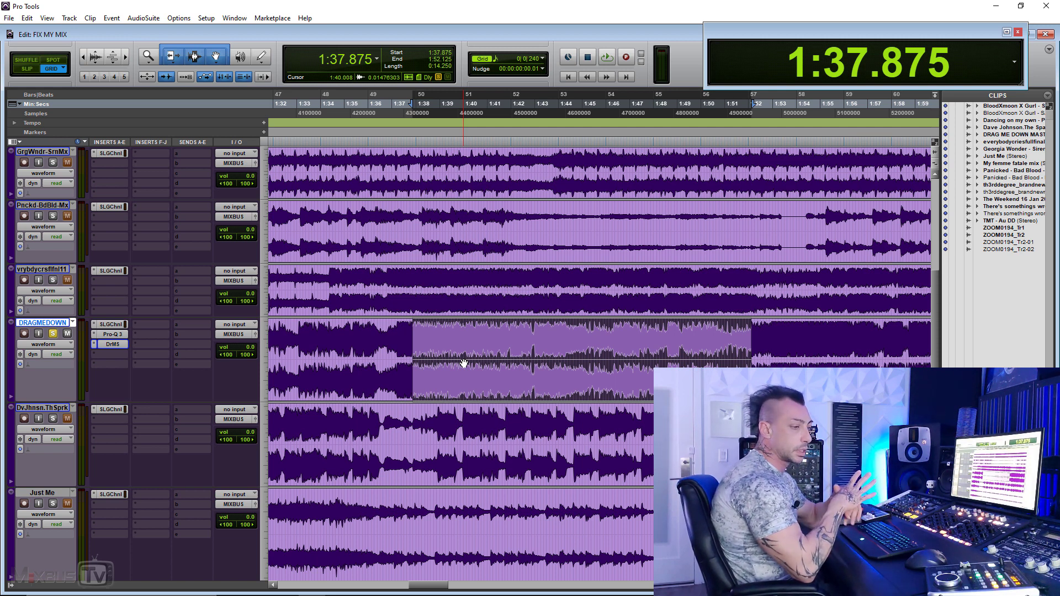
Play DRAGMEDOWN from 1:40.875 through the next transition and place the edit cursor at 1:53.625 during playback.
left_click(484, 328)
key("space")
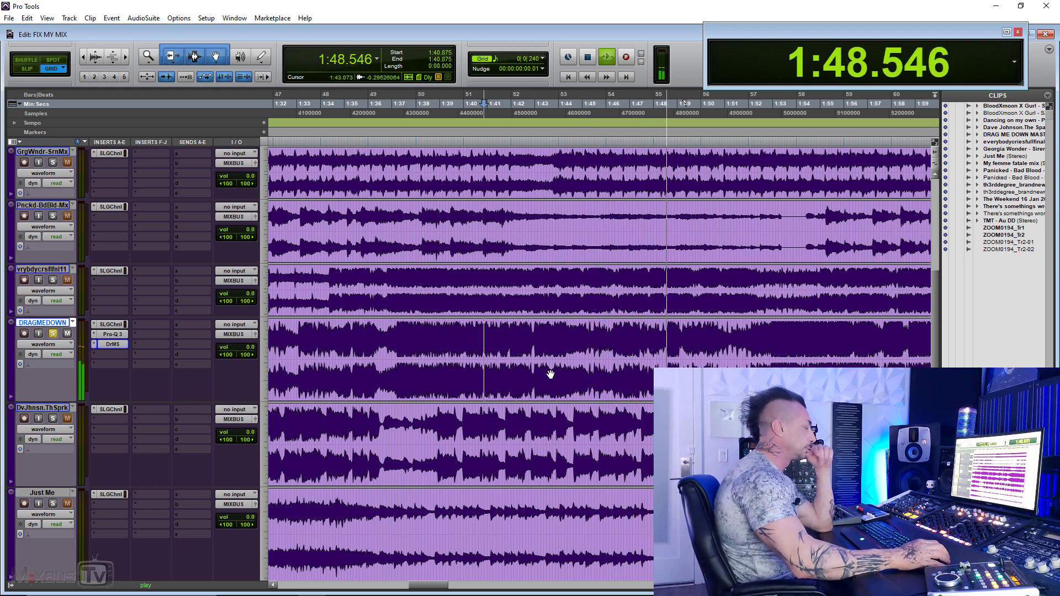
scroll(601, 343, "down", 2)
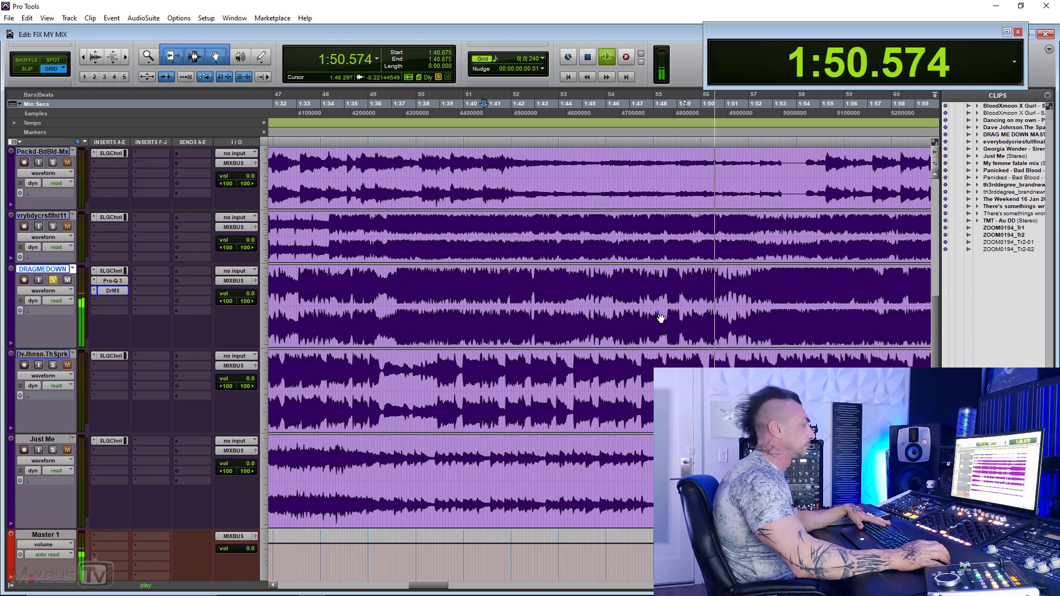
scroll(657, 319, "right", 3)
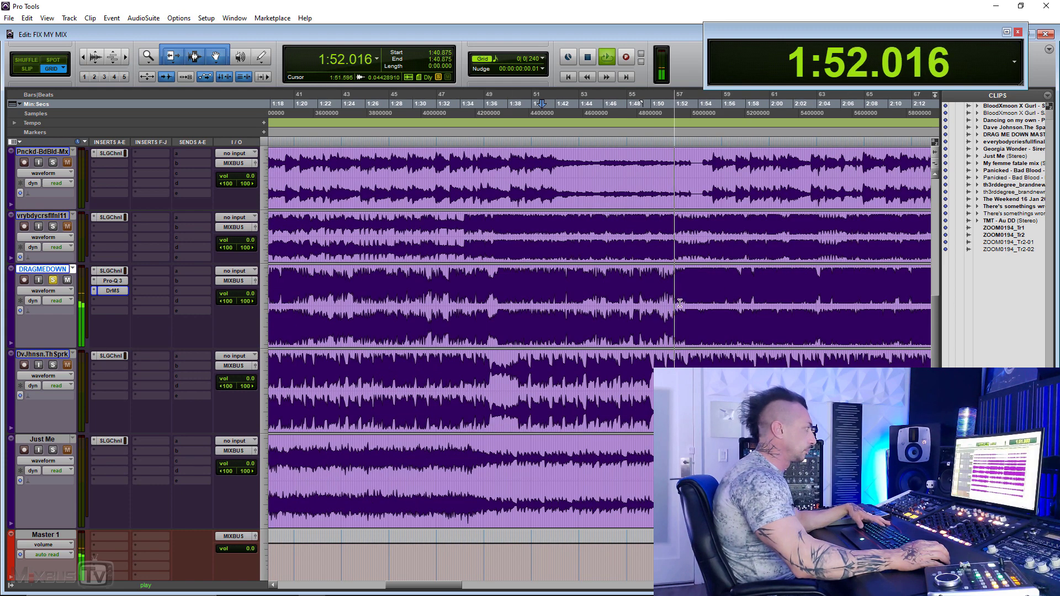
left_click(693, 277)
scroll(638, 286, "right", 3)
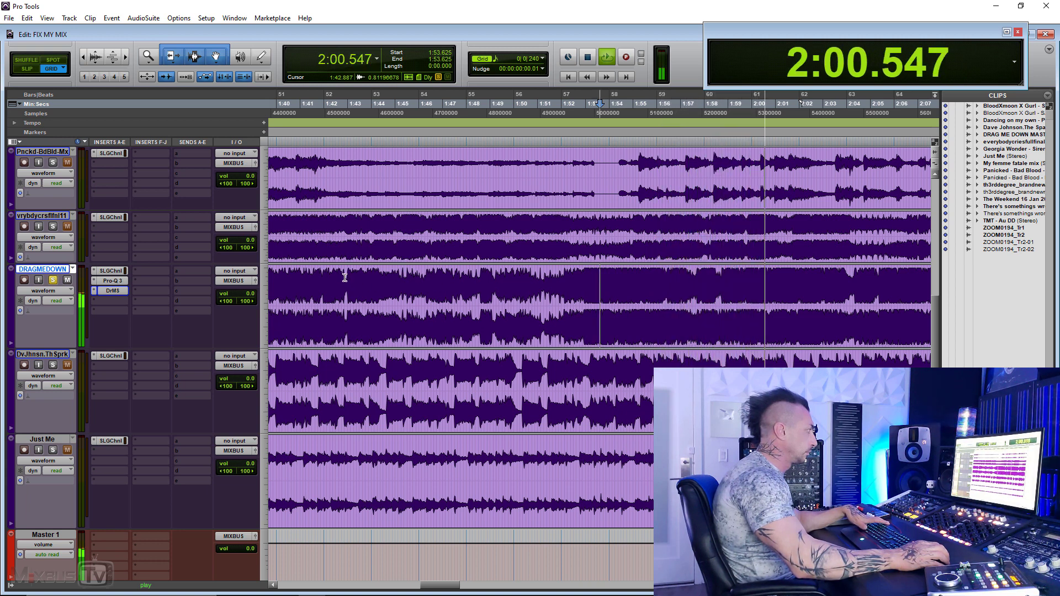
Select 1:42.875 to 1:51.625 on DRAGMEDOWN, and delete both EQ bands in its Pro-Q 3.
left_click_drag(344, 278, 553, 278)
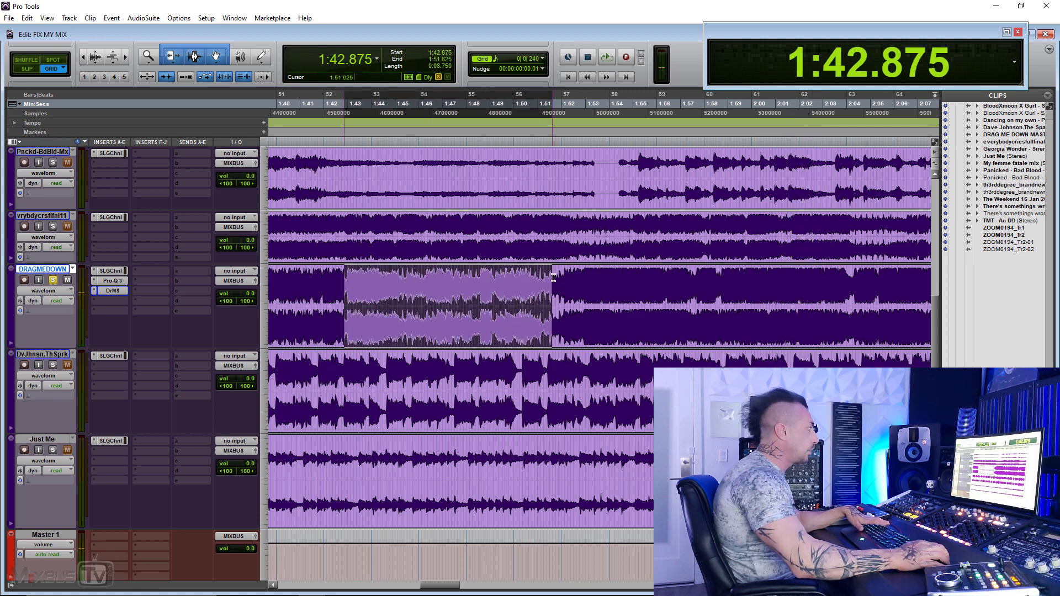
left_click(112, 280)
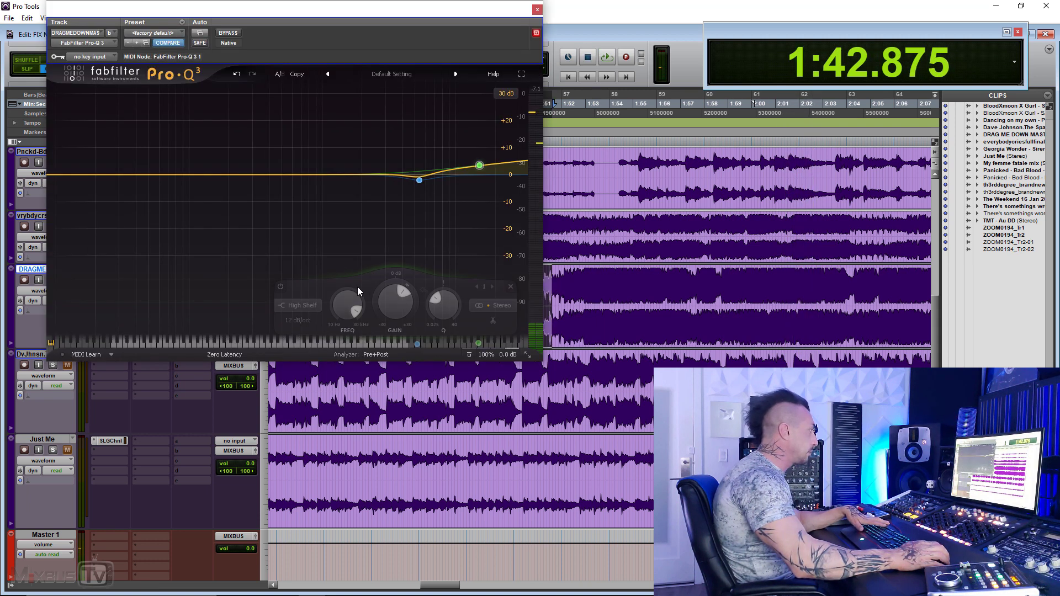
left_click(511, 286)
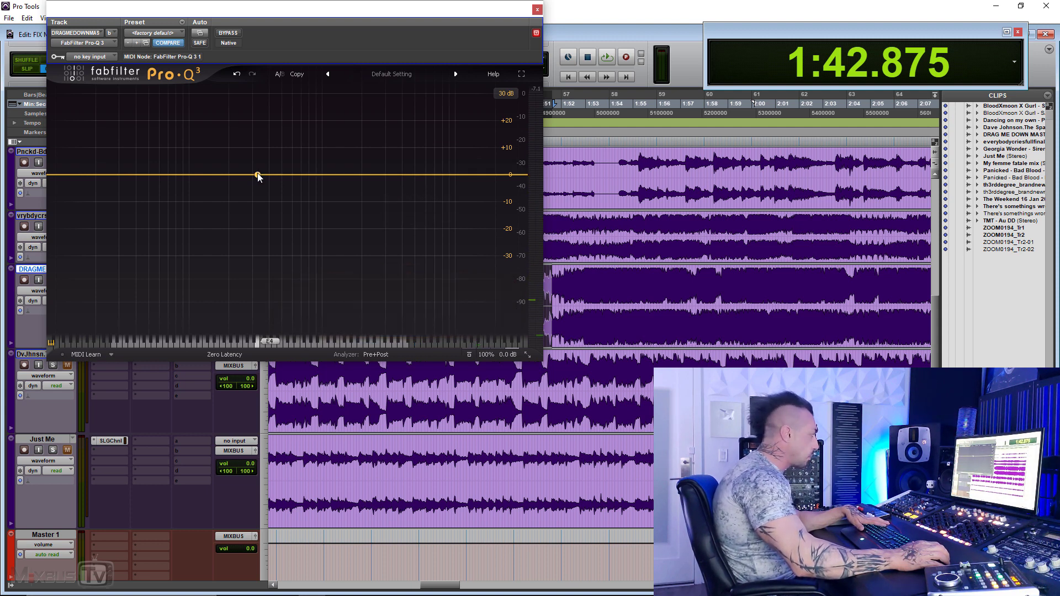
Add a bell boost of +15.10 dB at 975.65 Hz in Pro-Q 3 and set its stereo placement to Mid.
left_click_drag(258, 175, 333, 137)
right_click(322, 135)
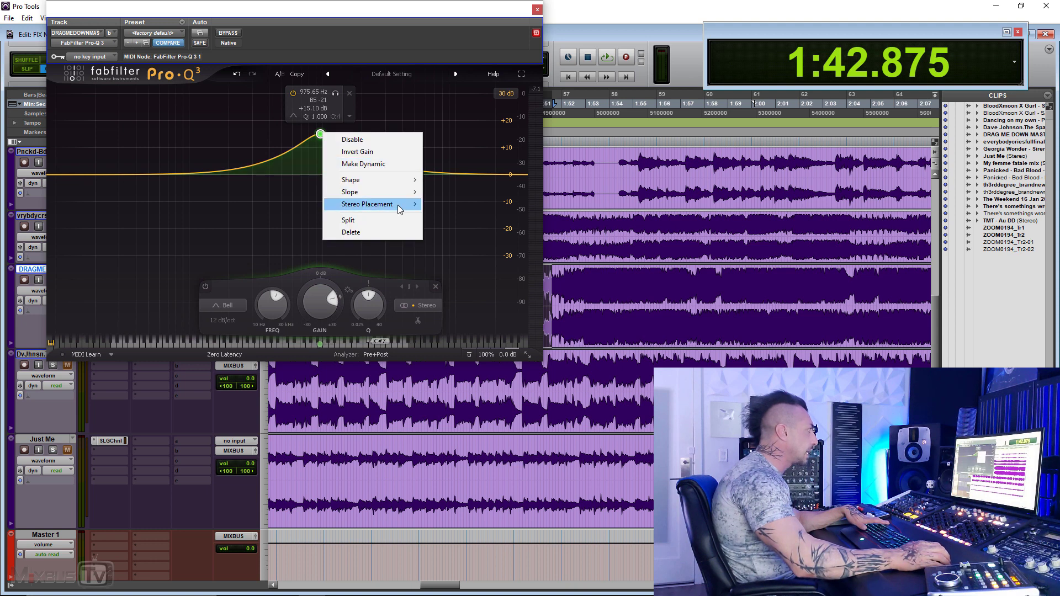
mouse_move(406, 205)
left_click(452, 241)
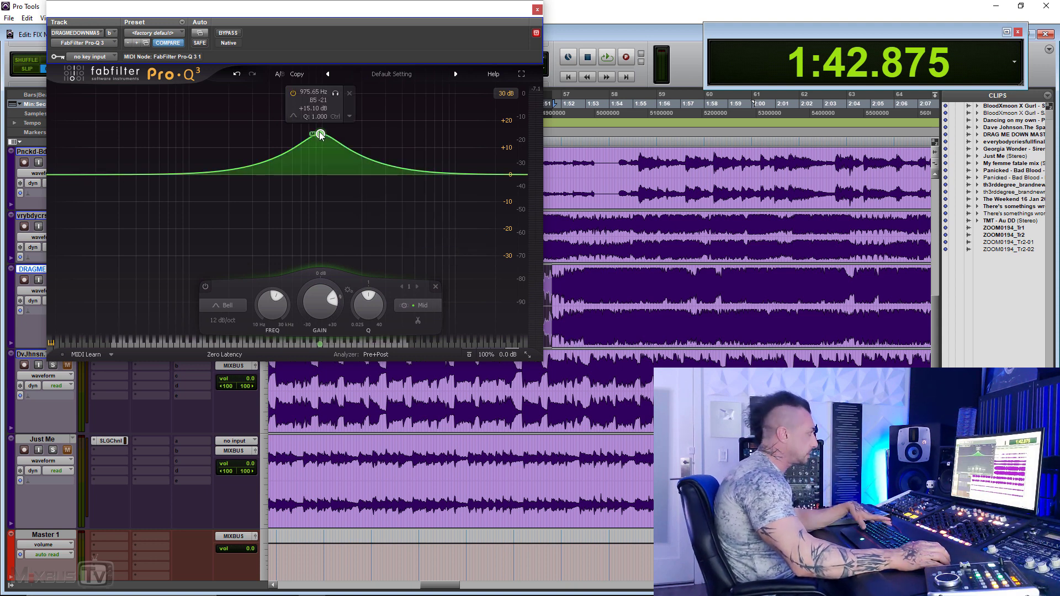
Audition the Mid bell at 242.22 Hz and +6.33 dB over the selection, then delete the band and close Pro-Q 3.
key("space")
left_click_drag(320, 138, 241, 157)
key("space")
key("space")
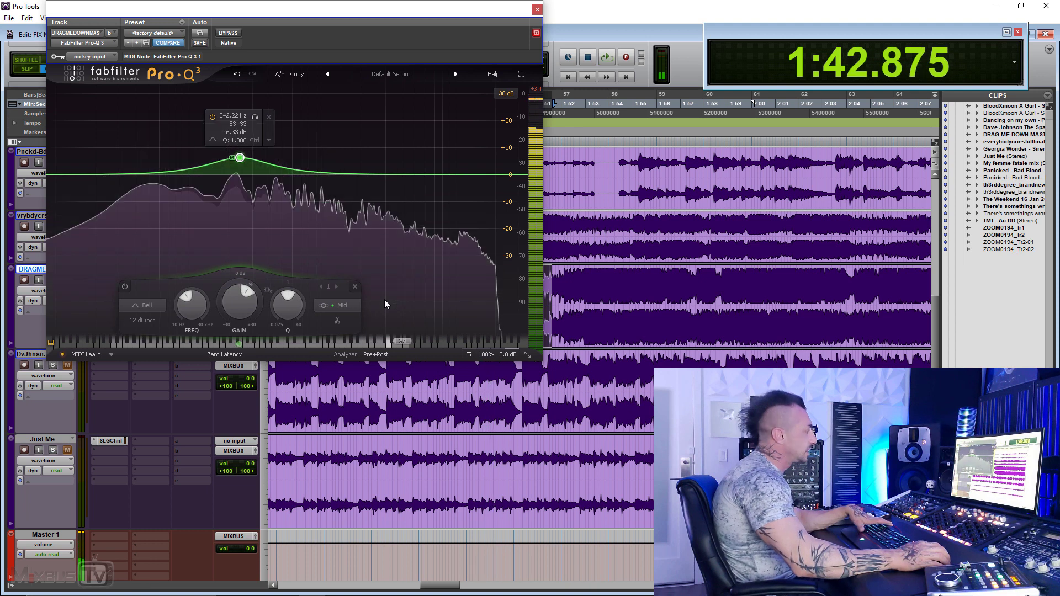
left_click(354, 286)
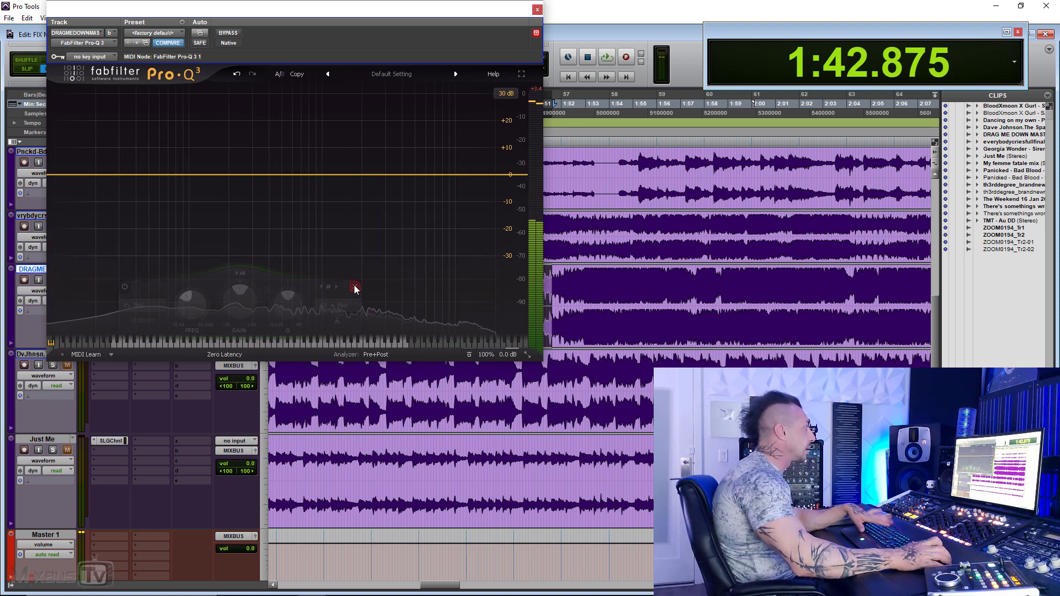
left_click(537, 10)
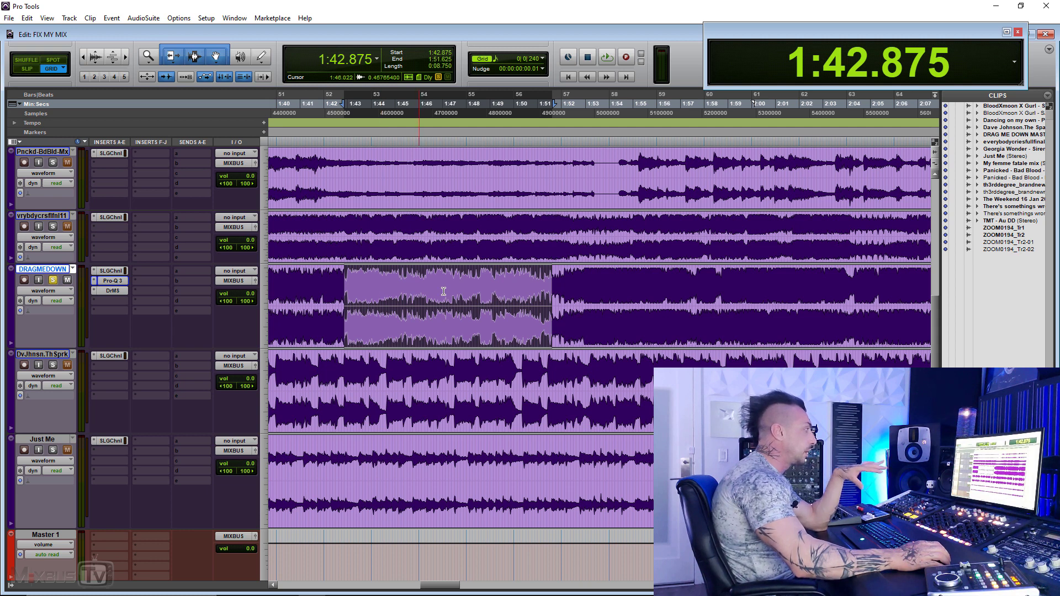
Play DRAGMEDOWN from 1:51.875 and follow the waveform through the section up to about 2:05.
left_click(532, 288)
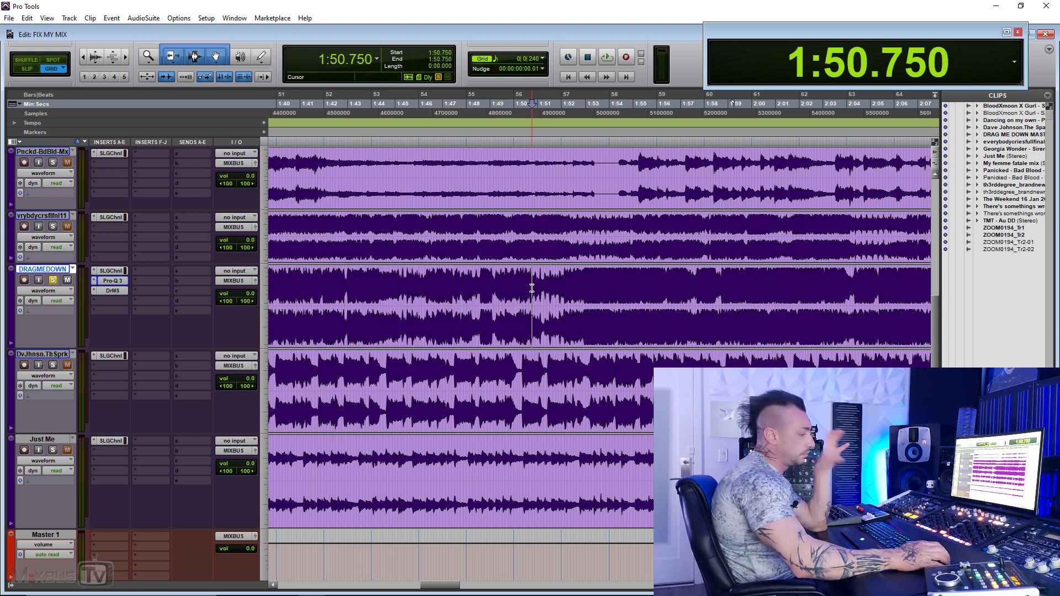
left_click(559, 287)
key("space")
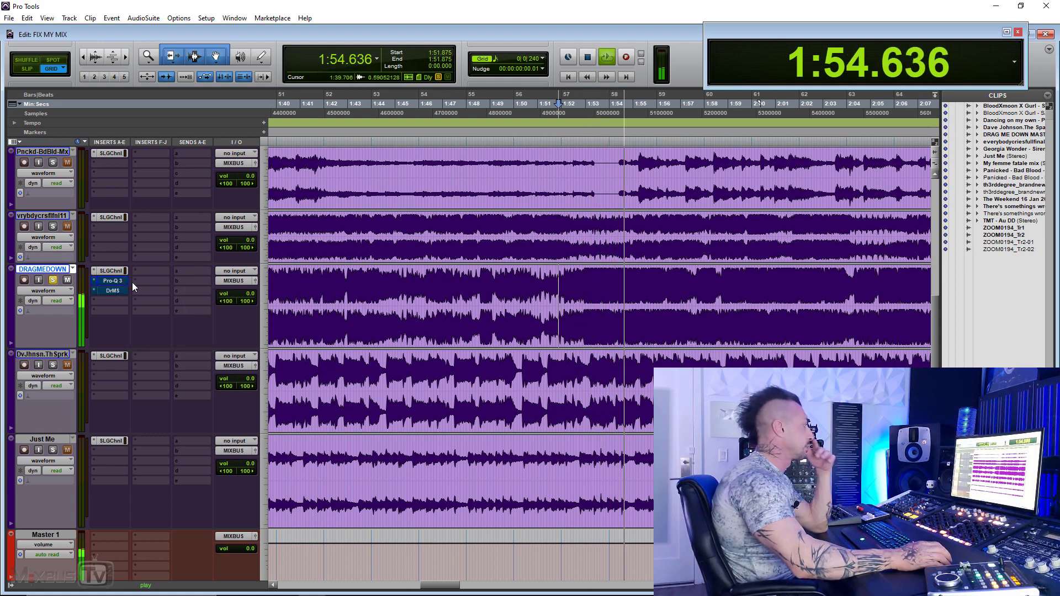
key("ctrl+bracketleft")
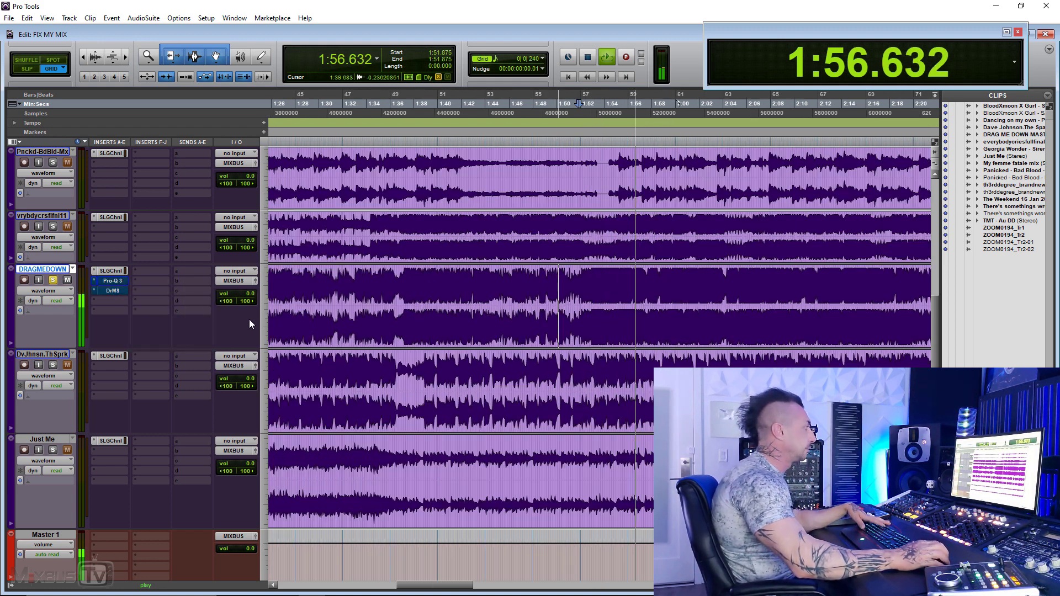
key("t")
key("r")
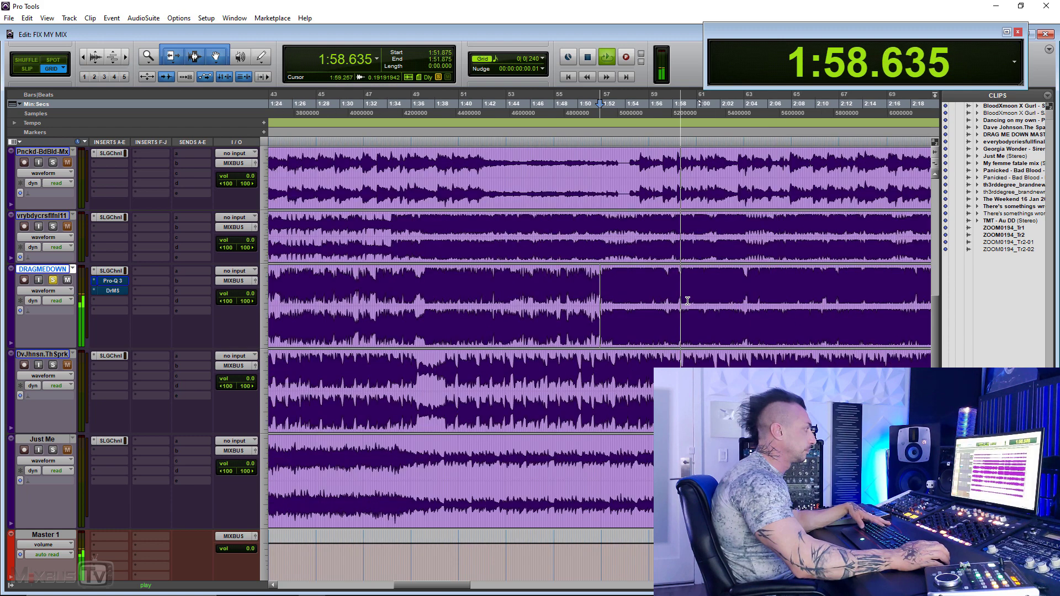
scroll(687, 301, "right", 3)
key("t")
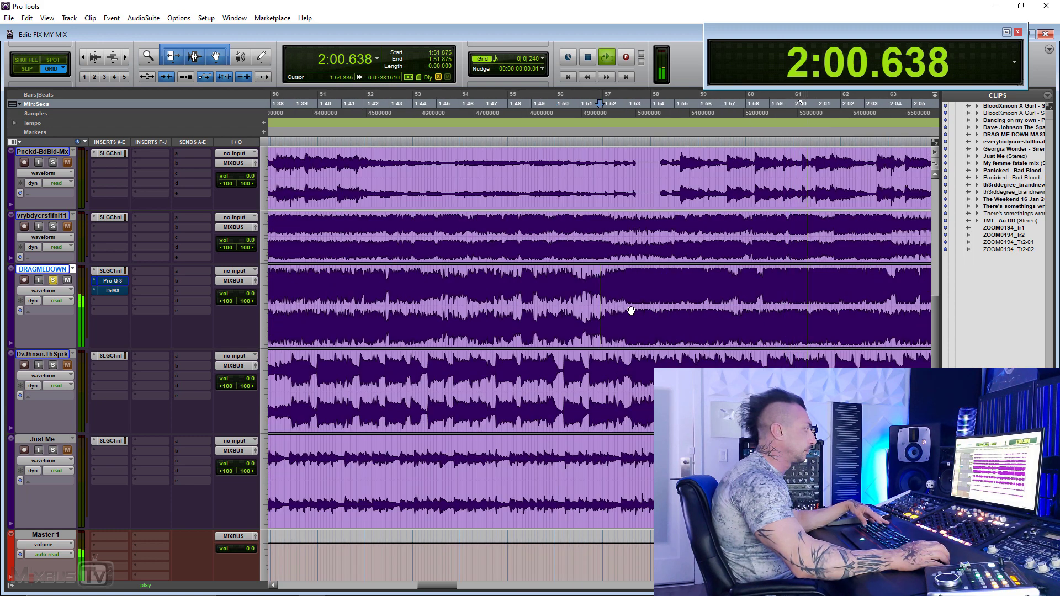
scroll(655, 313, "right", 3)
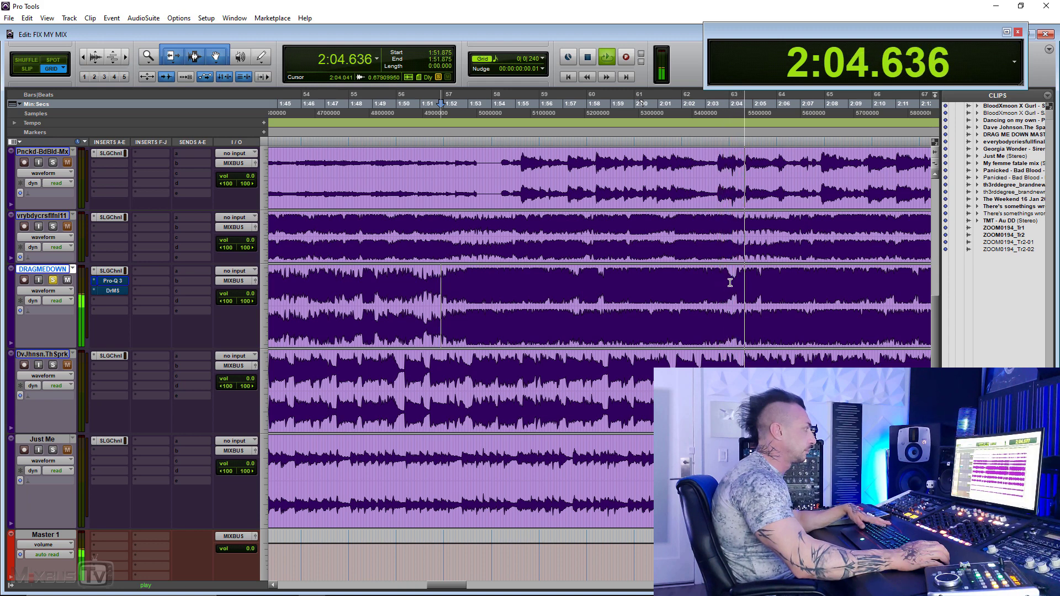
scroll(730, 283, "right", 3)
key("space")
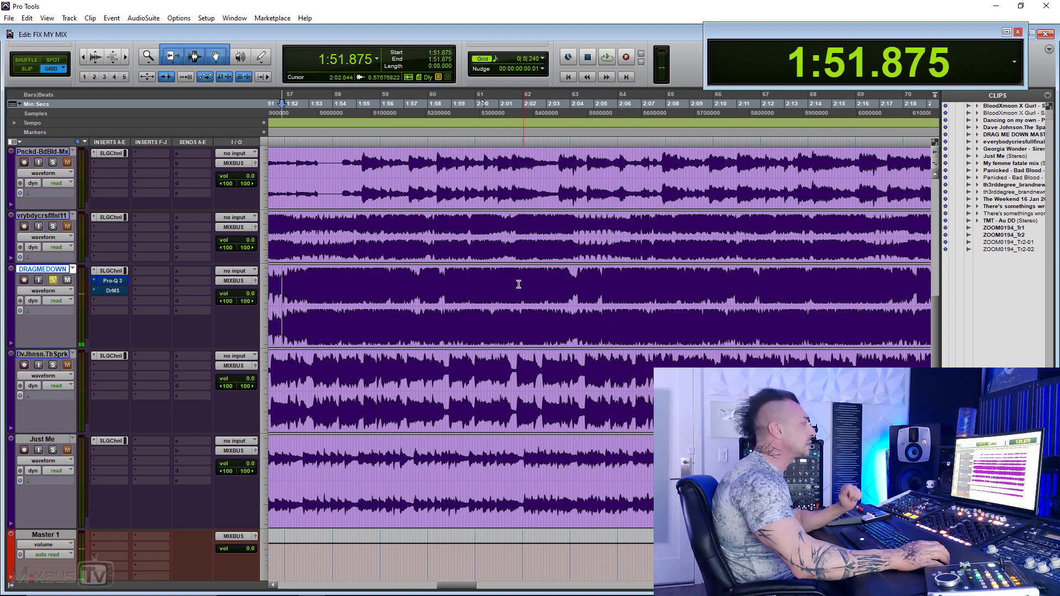
Increase the DRAGMEDOWN track height and select 1:58.750 to 2:14.375 on it.
left_click_drag(486, 282, 714, 296)
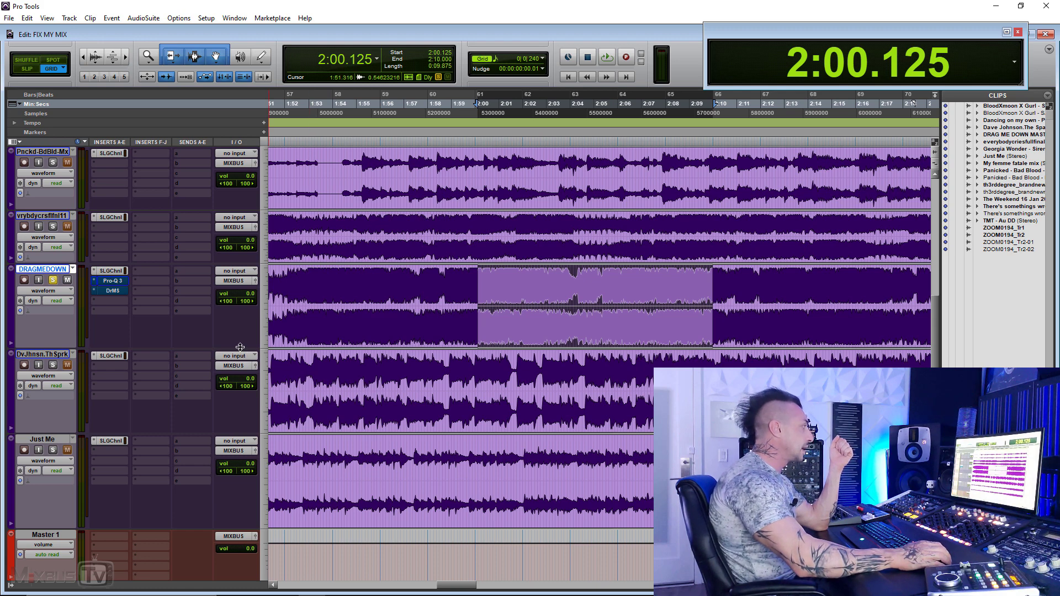
left_click_drag(241, 350, 238, 376)
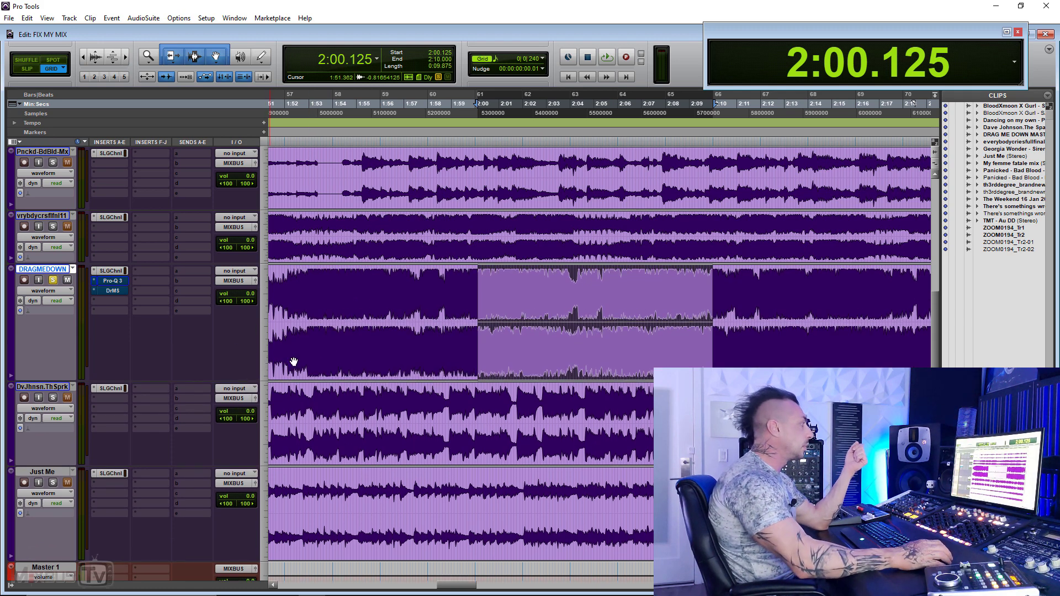
left_click_drag(452, 282, 818, 283)
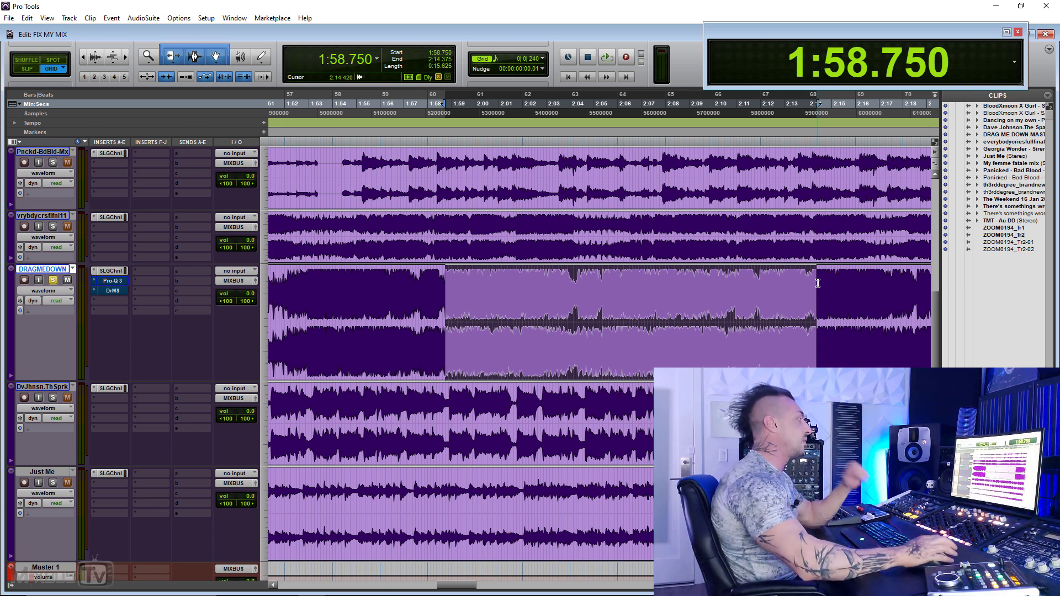
Play DRAGMEDOWN from 1:58.375 with a wider stretch of the timeline in view.
left_click(437, 282)
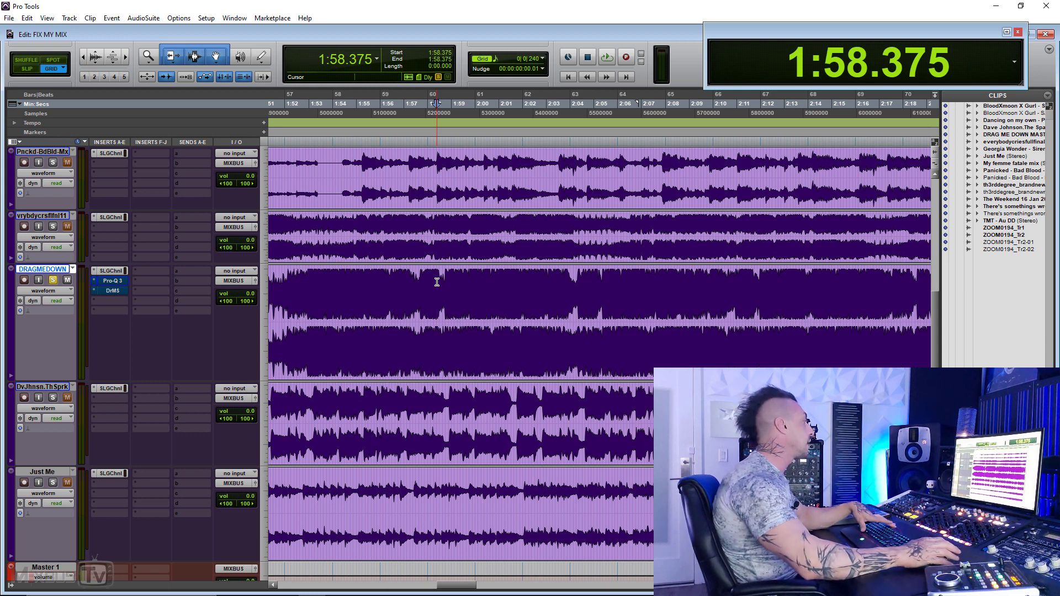
key("space")
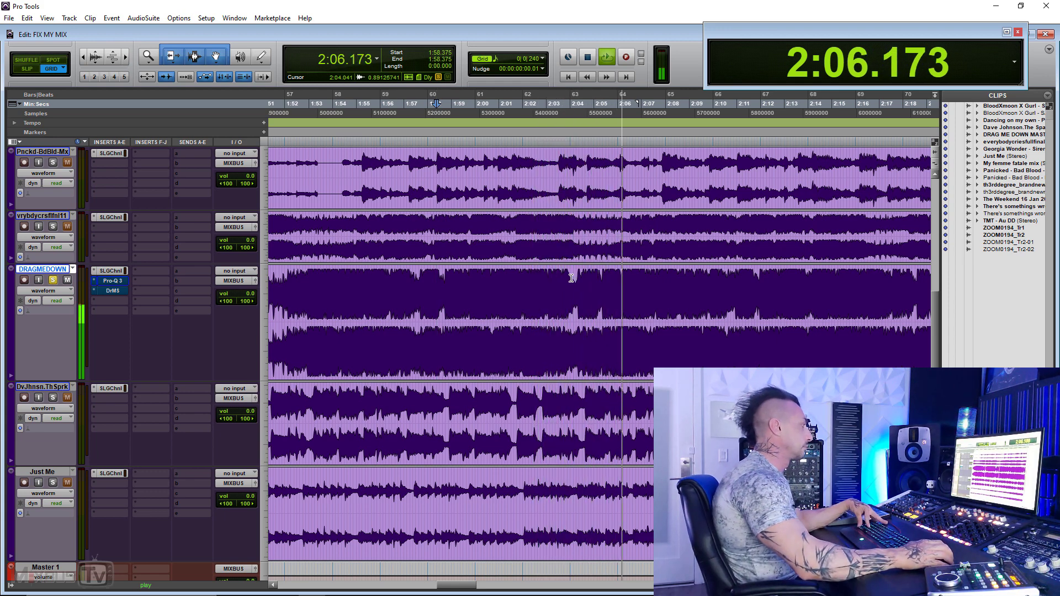
key("ctrl+bracketleft")
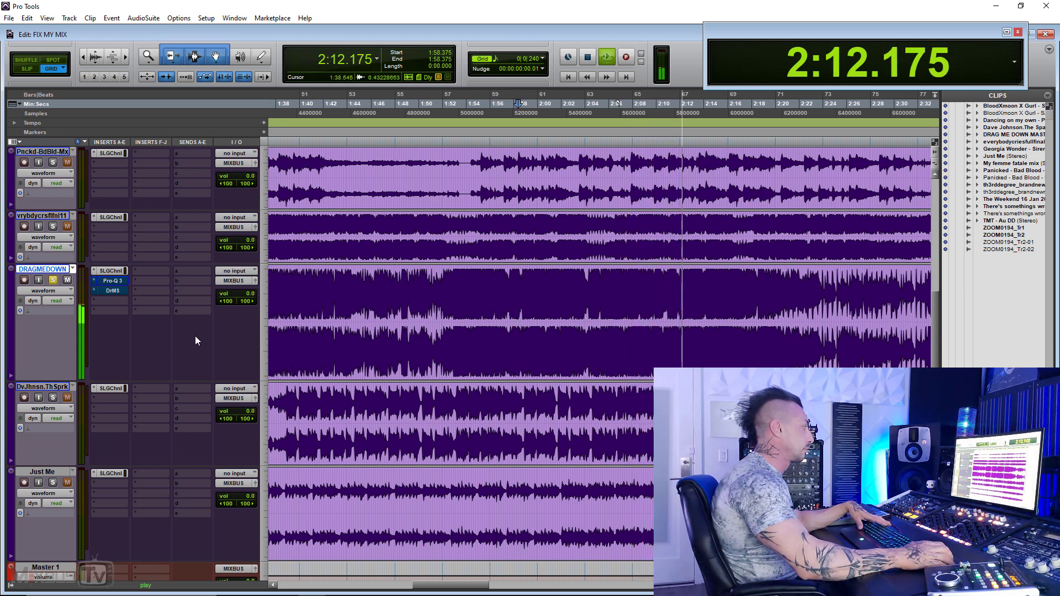
Insert the stereo Ozone 9 Equalizer in the empty slot below DrMS on DRAGMEDOWN.
left_click(113, 300)
mouse_move(180, 343)
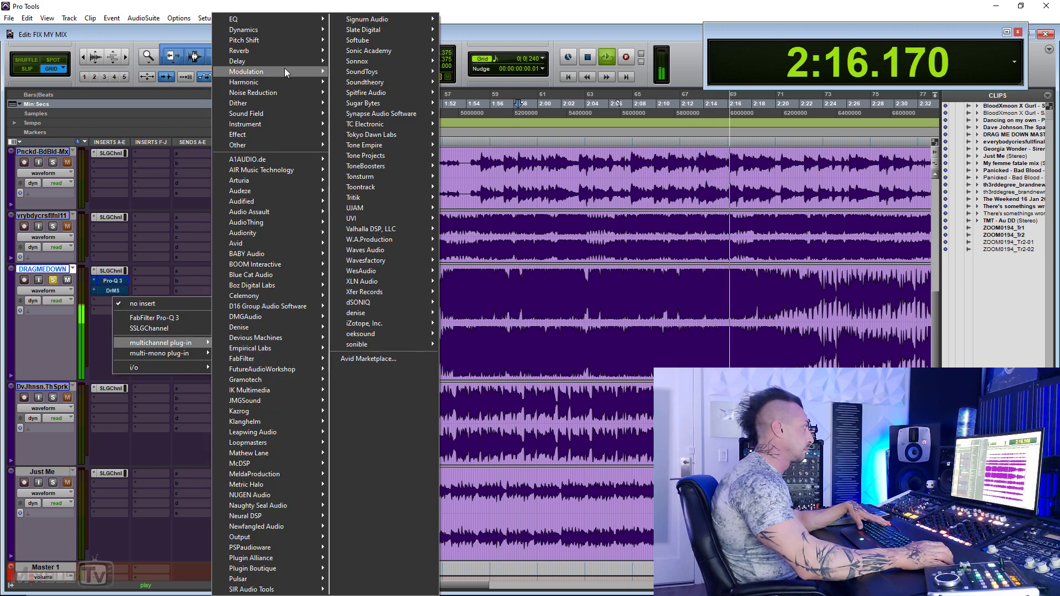
mouse_move(287, 81)
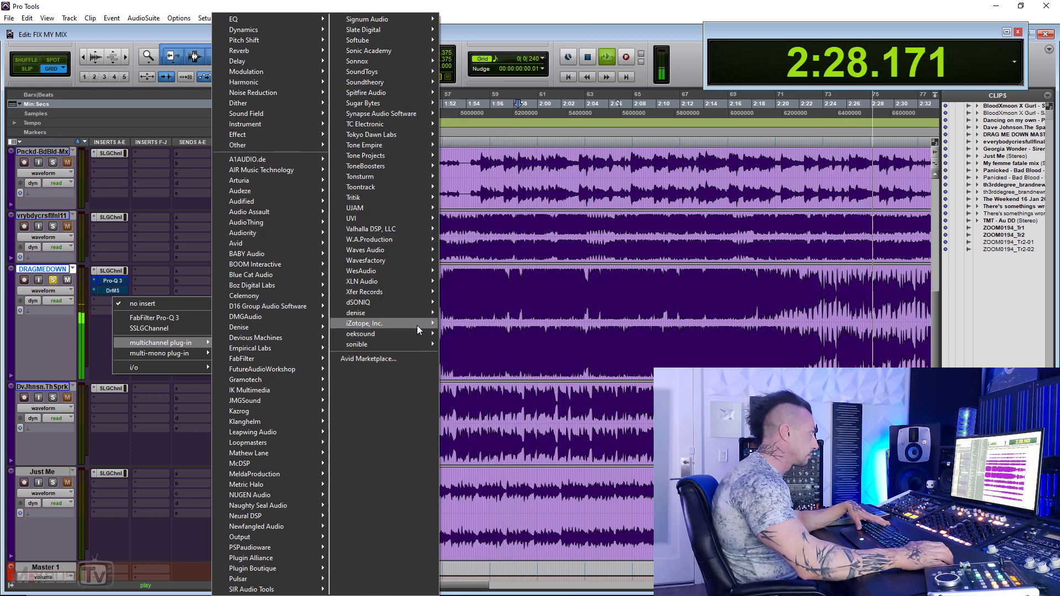
mouse_move(416, 326)
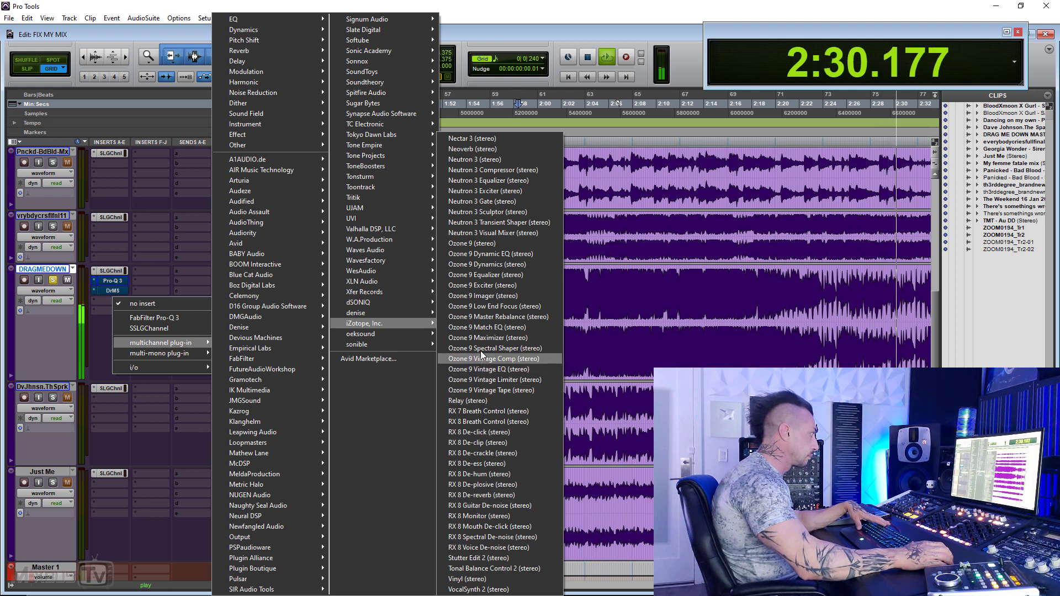
left_click(486, 274)
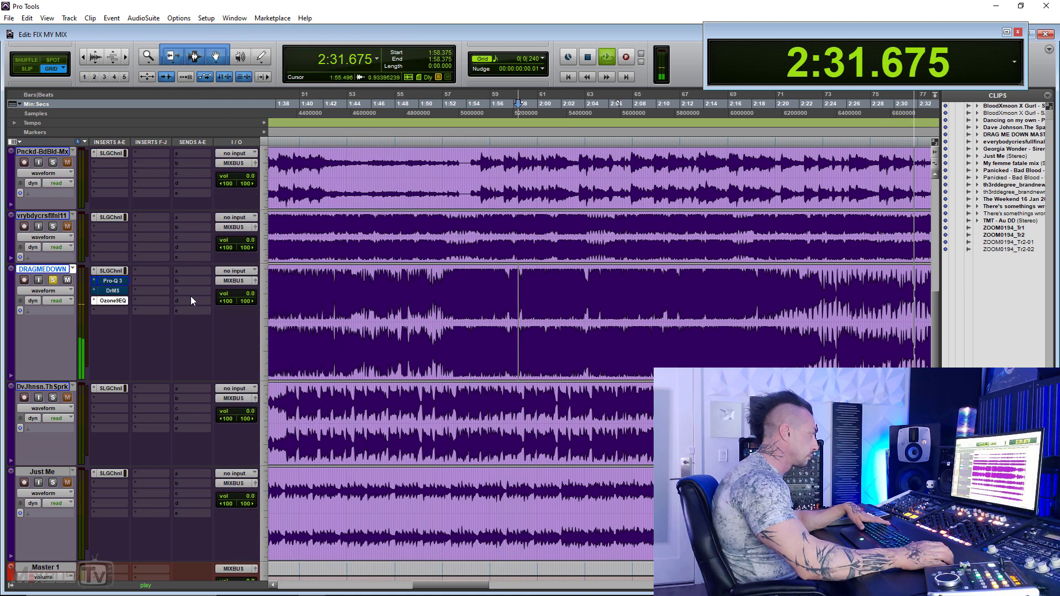
Replace the Ozone 9 Equalizer insert with the stereo Ozone 9 Exciter.
left_click(93, 43)
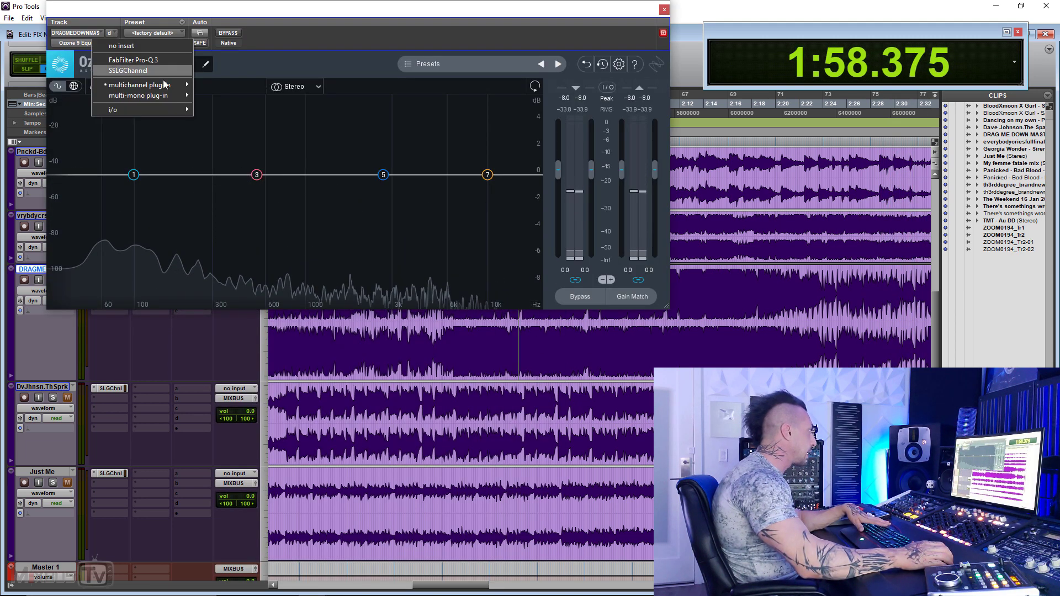
mouse_move(165, 85)
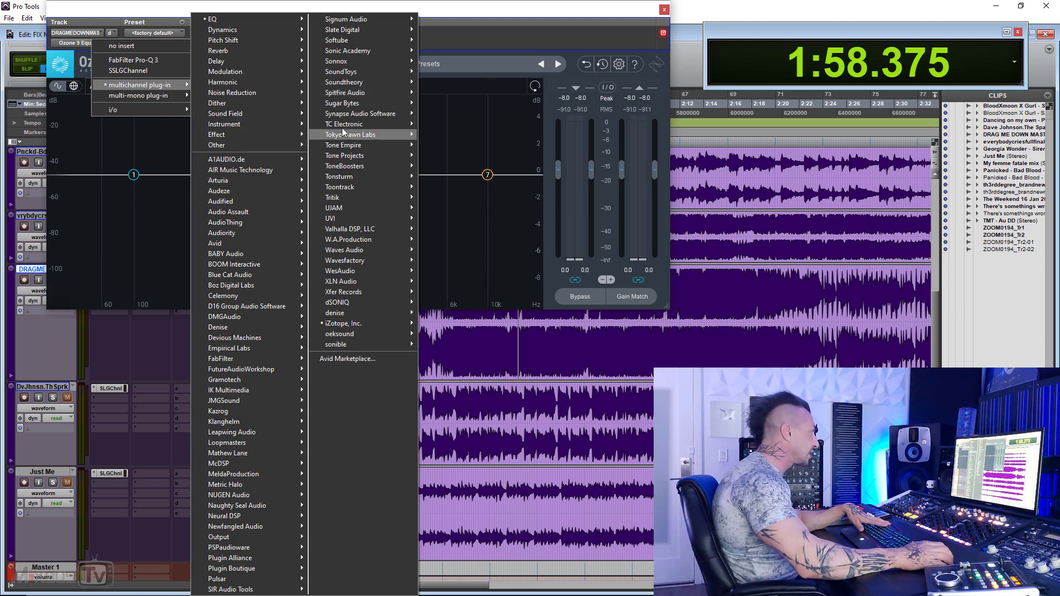
mouse_move(399, 323)
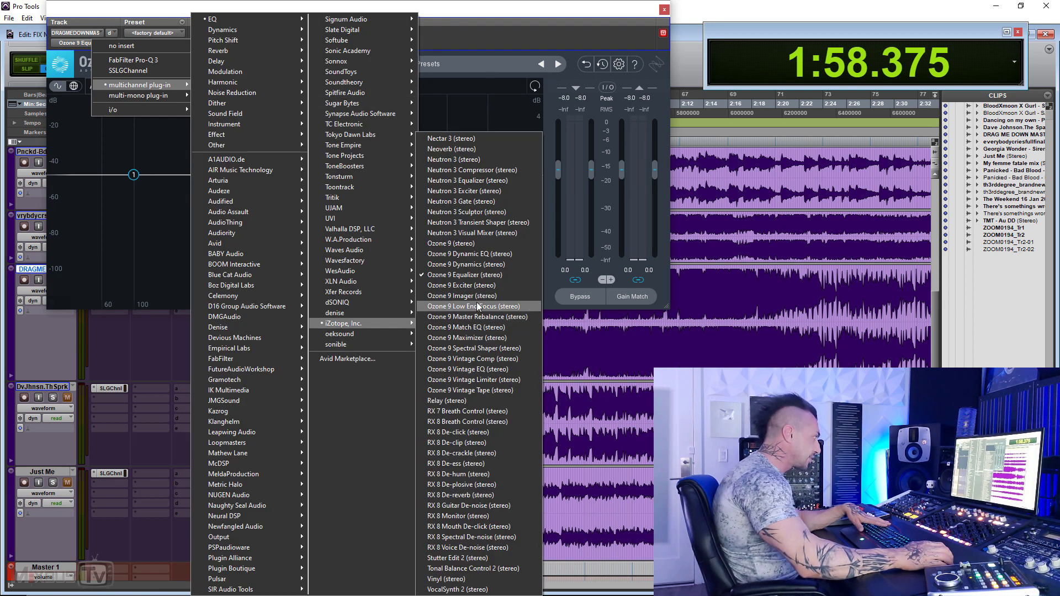
left_click(472, 285)
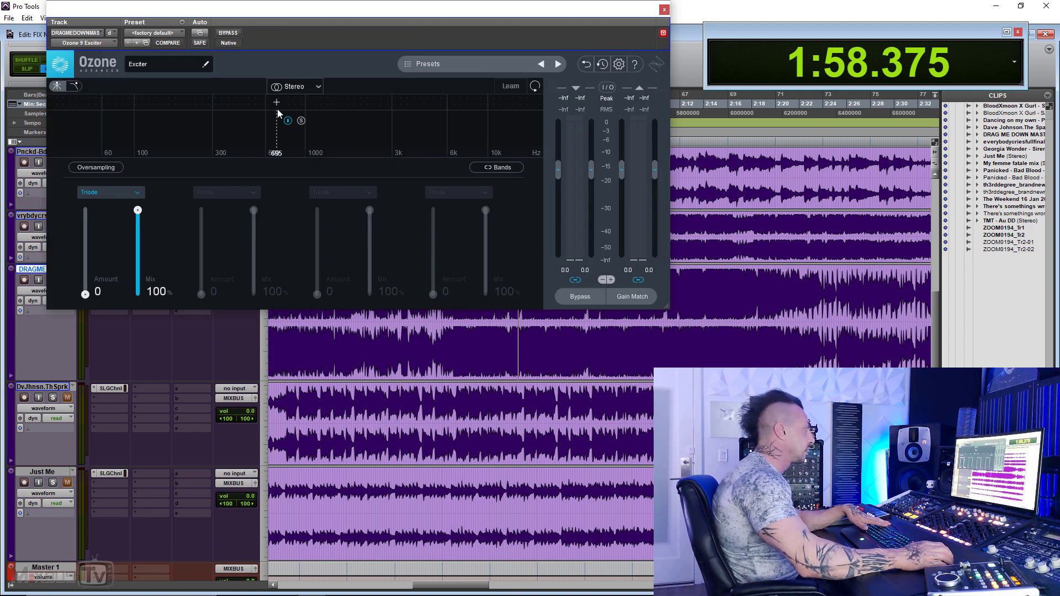
Split the Exciter into four bands during playback and have it learn the crossover frequencies.
key("space")
left_click(319, 103)
left_click(199, 103)
left_click(418, 104)
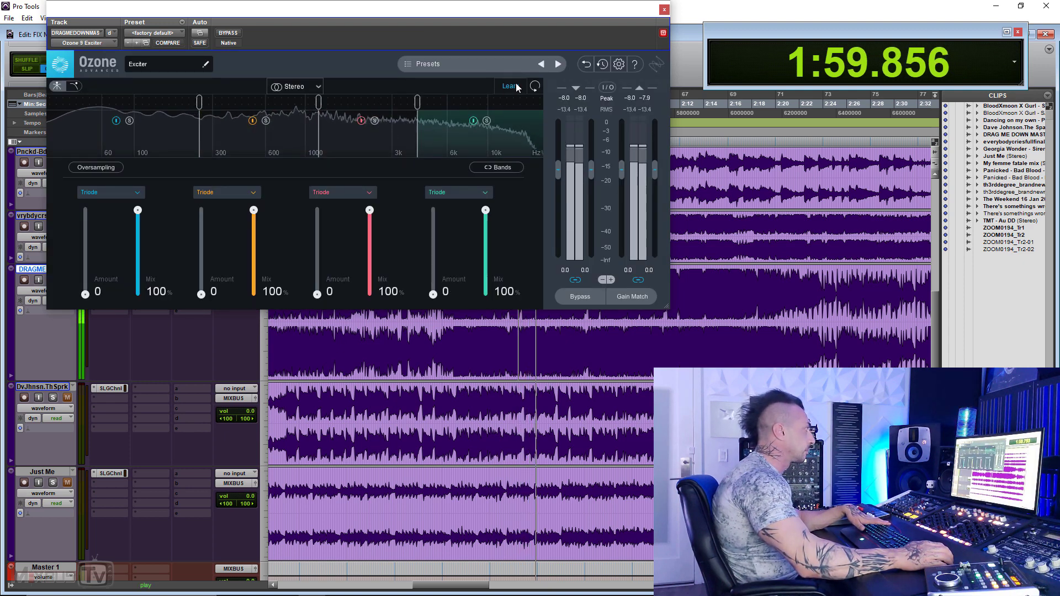
left_click(512, 86)
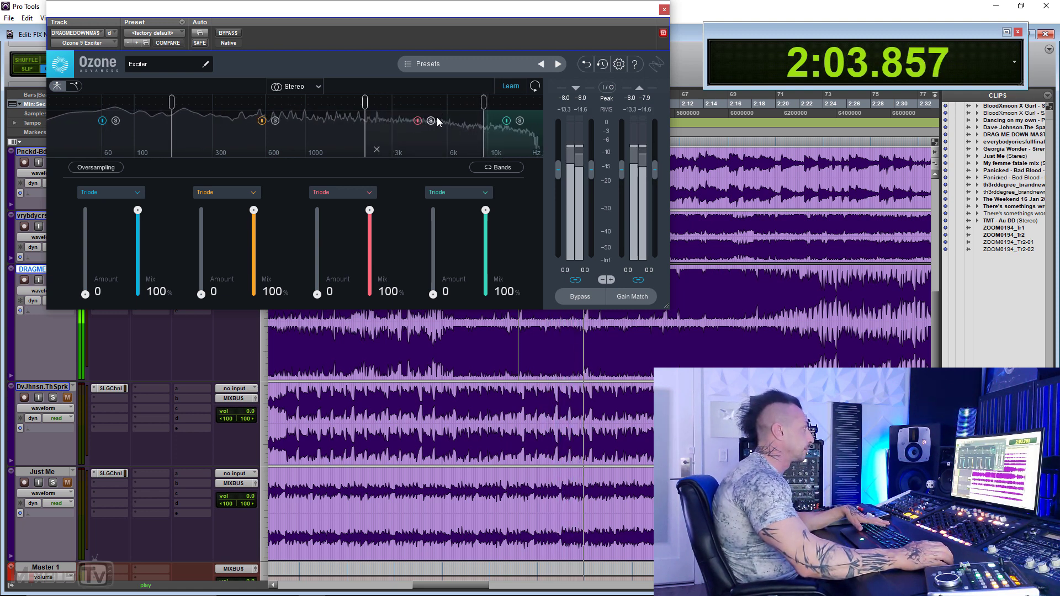
Narrow the Exciter's second band to the low mids from 149 Hz and set its Triode amount to 10.5.
left_click_drag(383, 104, 275, 104)
left_click_drag(200, 294, 195, 234)
left_click_drag(172, 104, 164, 106)
left_click_drag(274, 103, 234, 114)
left_click_drag(151, 105, 162, 106)
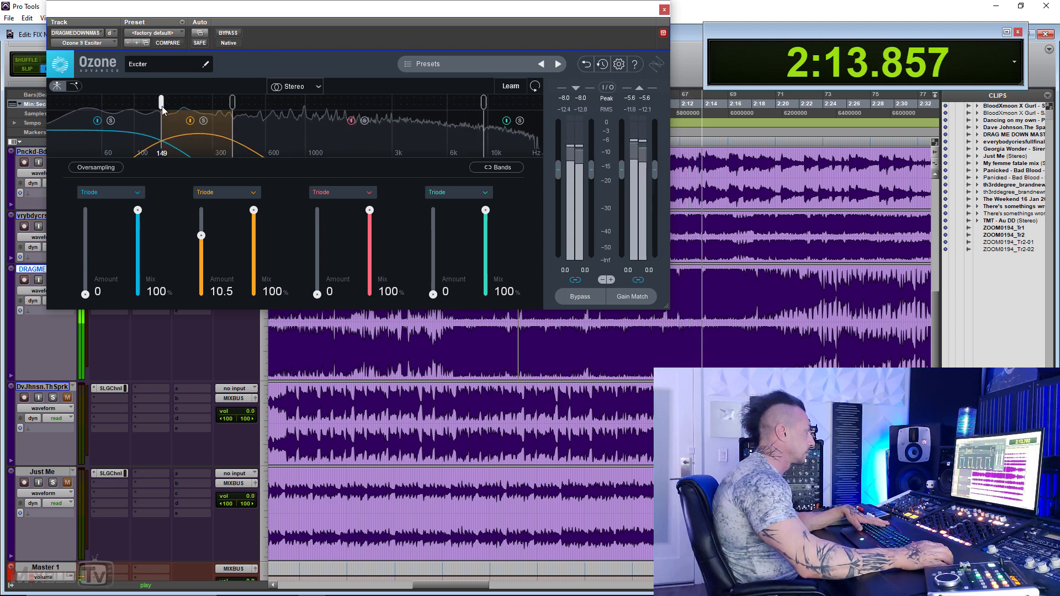
Switch the Exciter to Mid/Side processing and set the second band's Mid amount to 12.8.
left_click(296, 86)
left_click(286, 110)
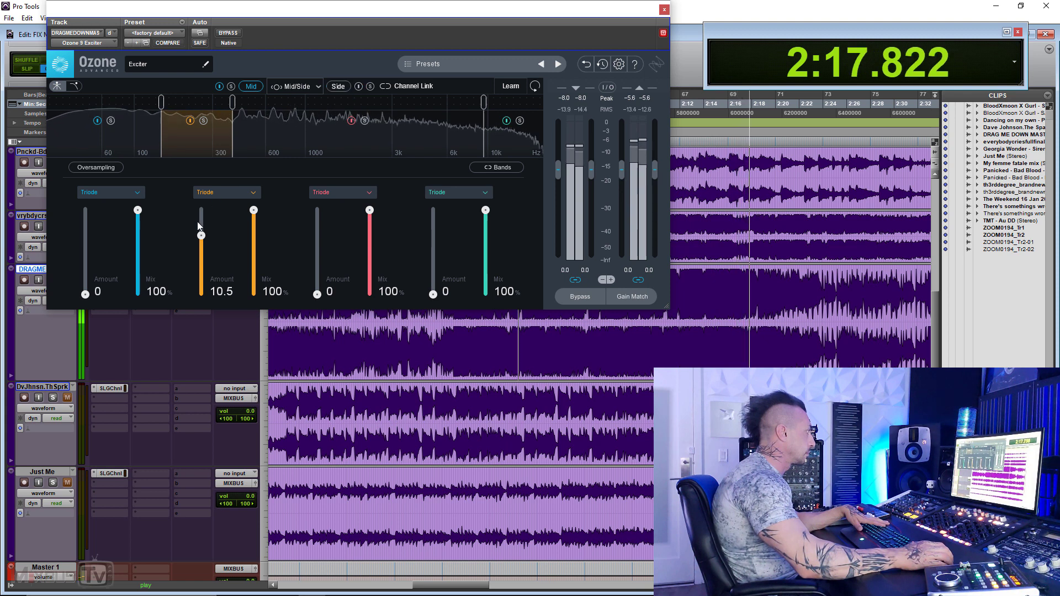
left_click_drag(201, 235, 202, 222)
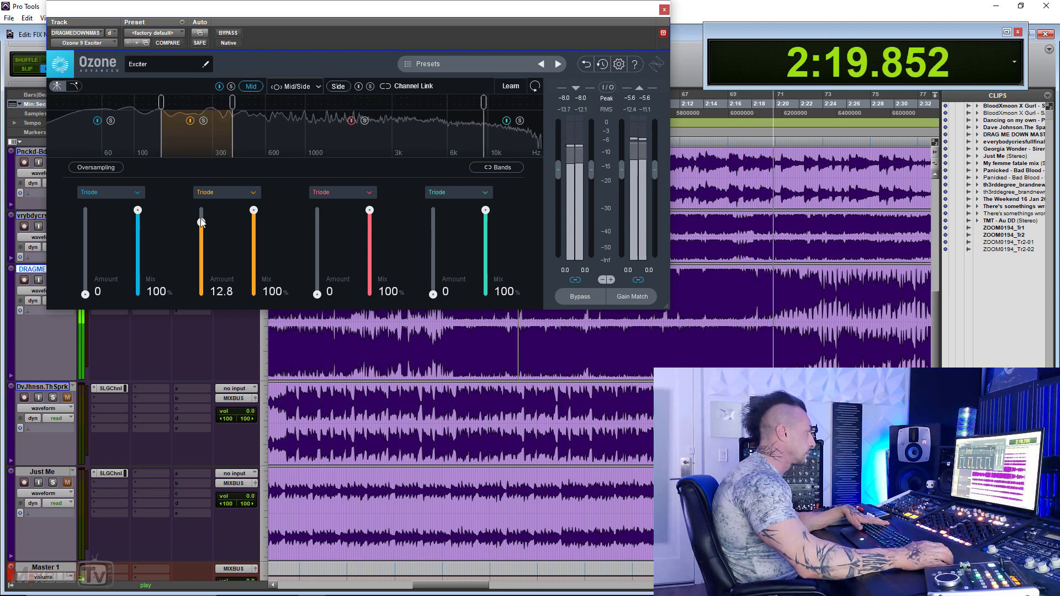
Shift the Exciter's second band slightly higher in frequency and audition it from 1:58.375.
key("space")
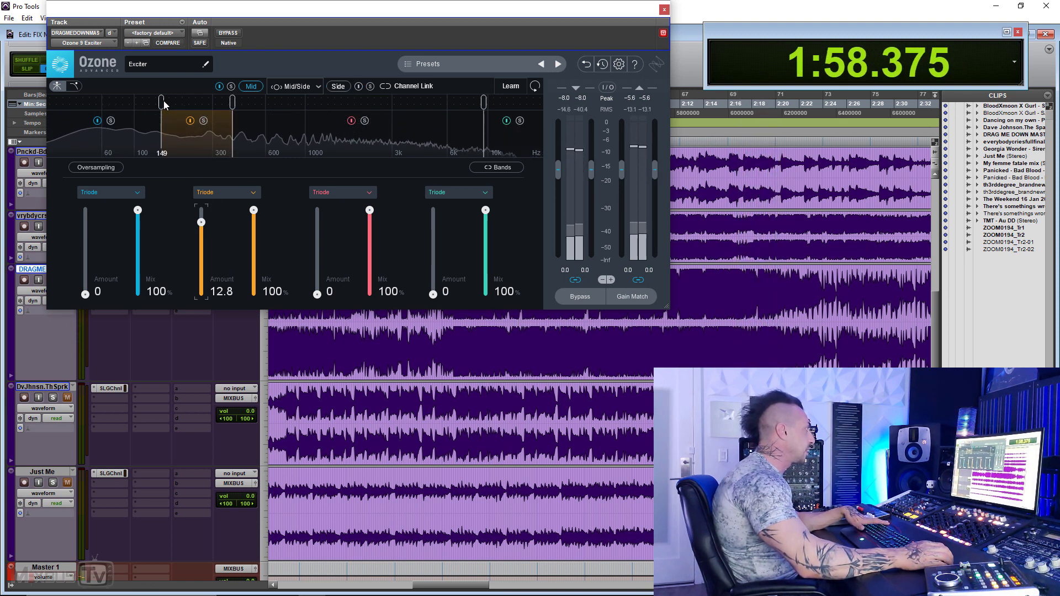
mouse_move(161, 102)
left_mouse_down()
mouse_move(242, 104)
mouse_move(169, 103)
left_mouse_up()
key("space")
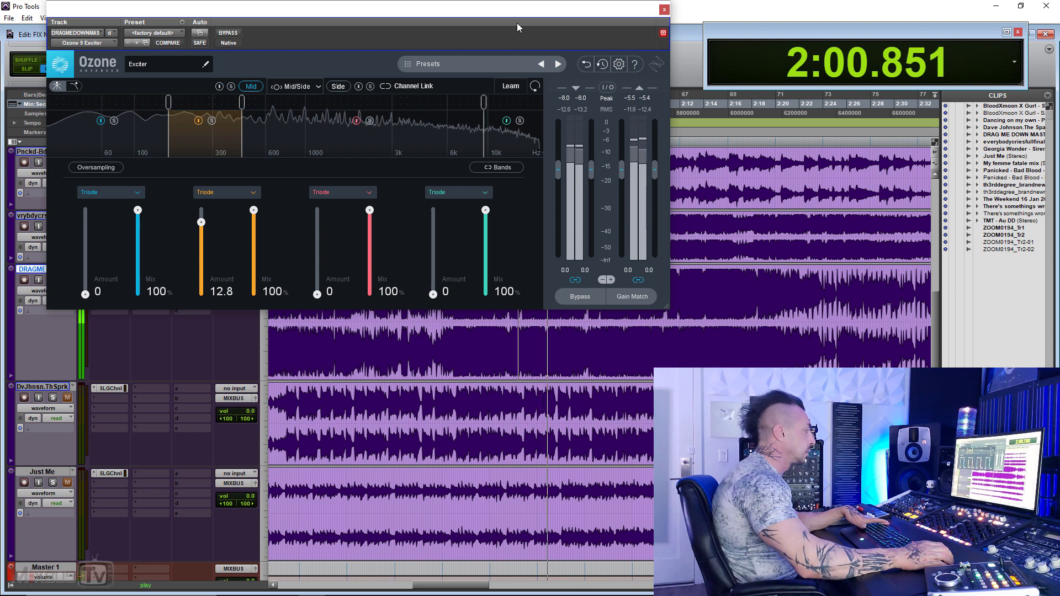
Close the Ozone 9 Exciter and remove it from the DRAGMEDOWN inserts.
left_click(664, 10)
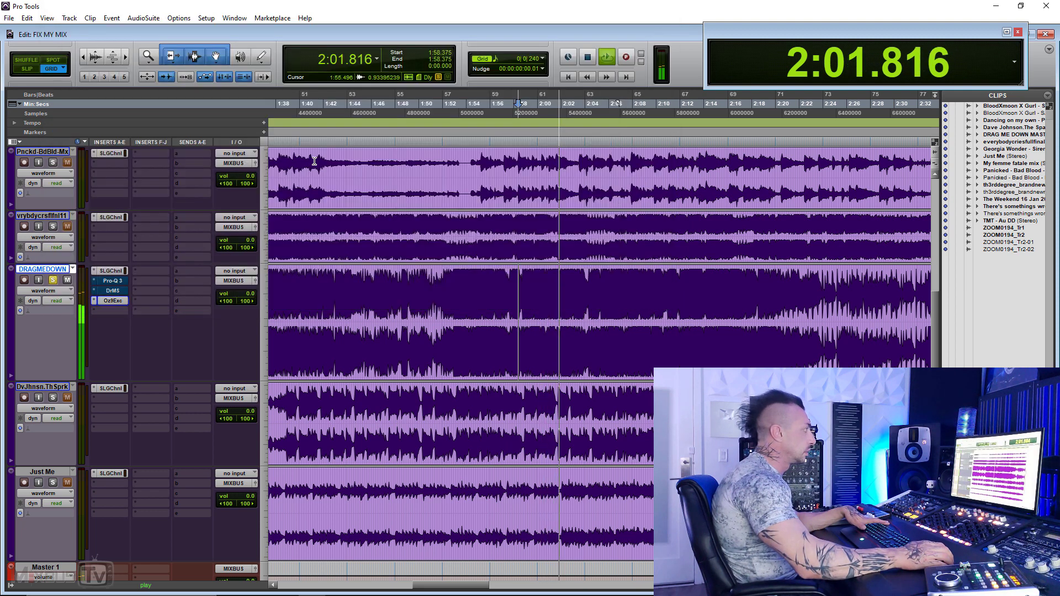
left_click(95, 301)
left_click(105, 305)
Stop playback and select 1:52.250 to 2:18.750 on DRAGMEDOWN.
left_click(750, 282)
key("space")
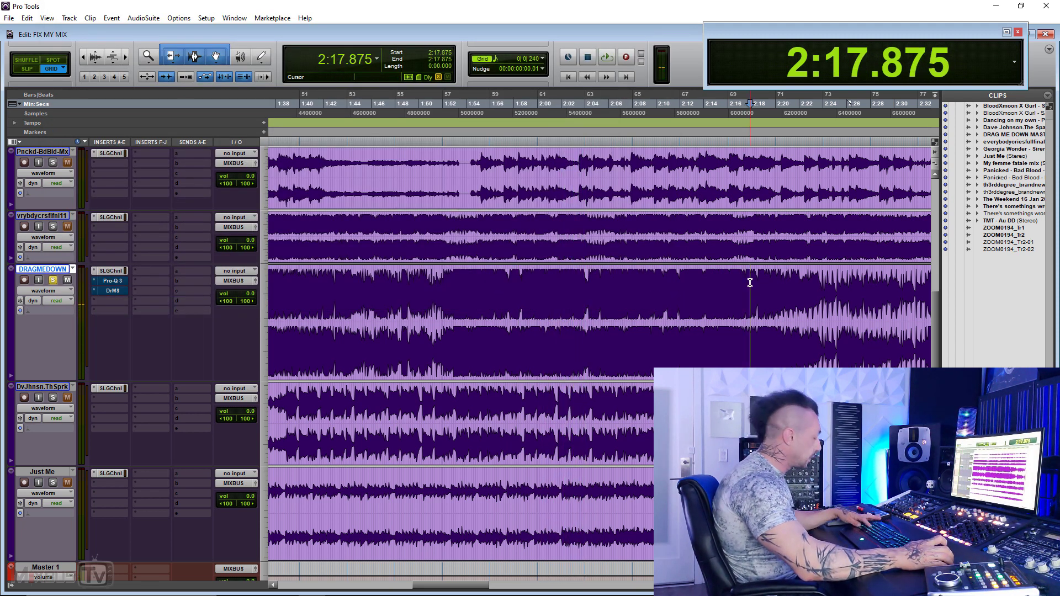
left_click_drag(445, 281, 761, 303)
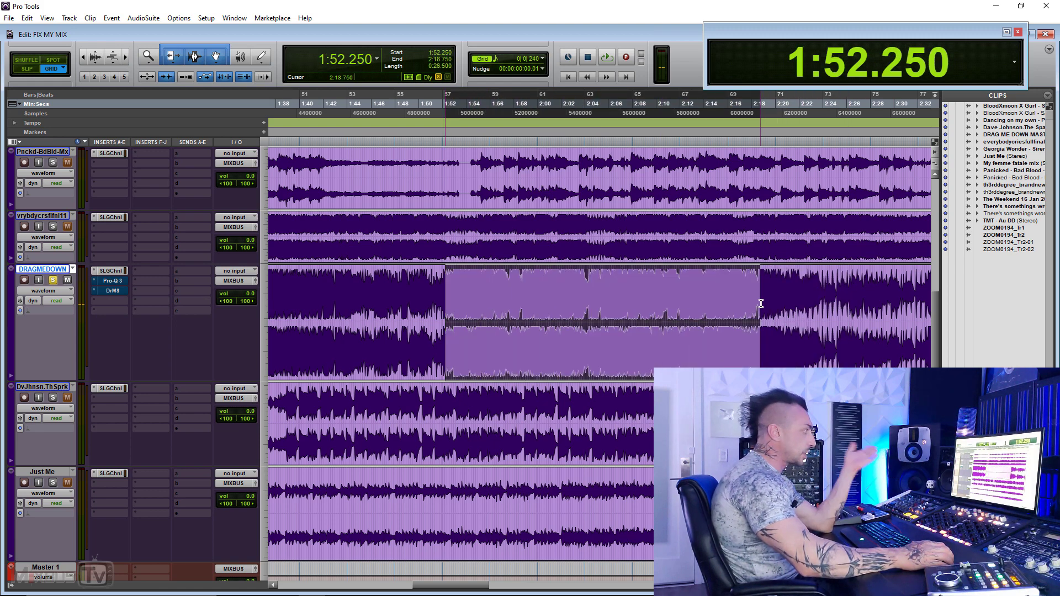
Play DRAGMEDOWN from 2:17.000 through the transition into the following section.
left_click(744, 283)
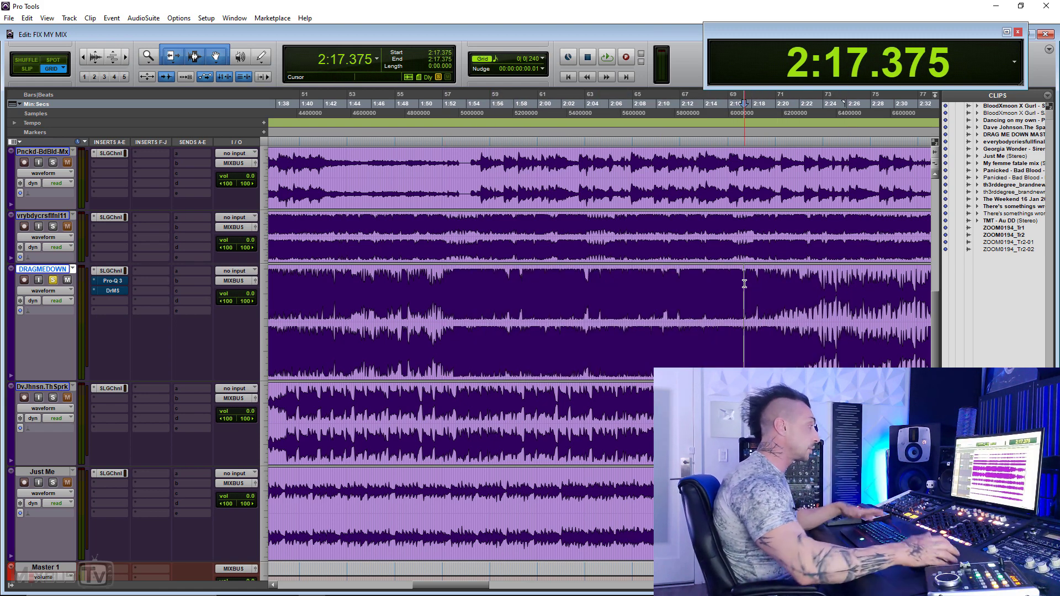
scroll(741, 287, "right", 3)
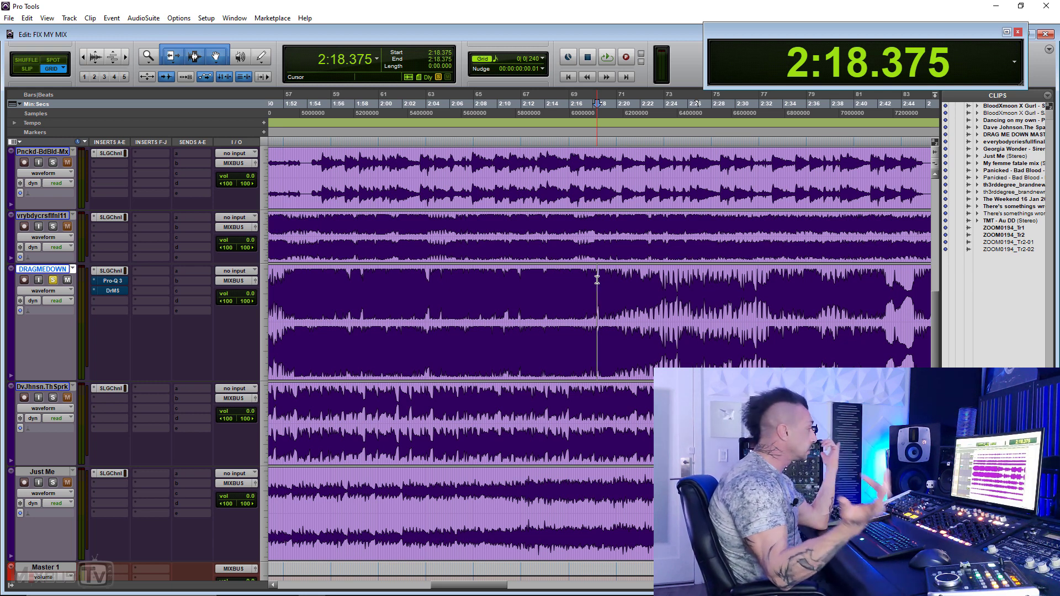
left_click(569, 278)
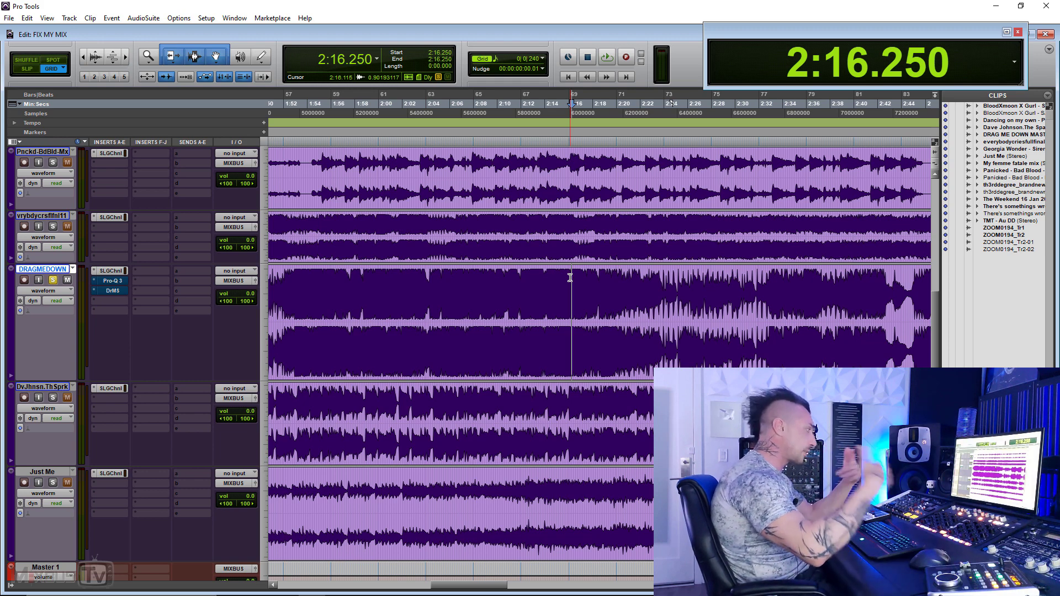
left_click(581, 275)
key("space")
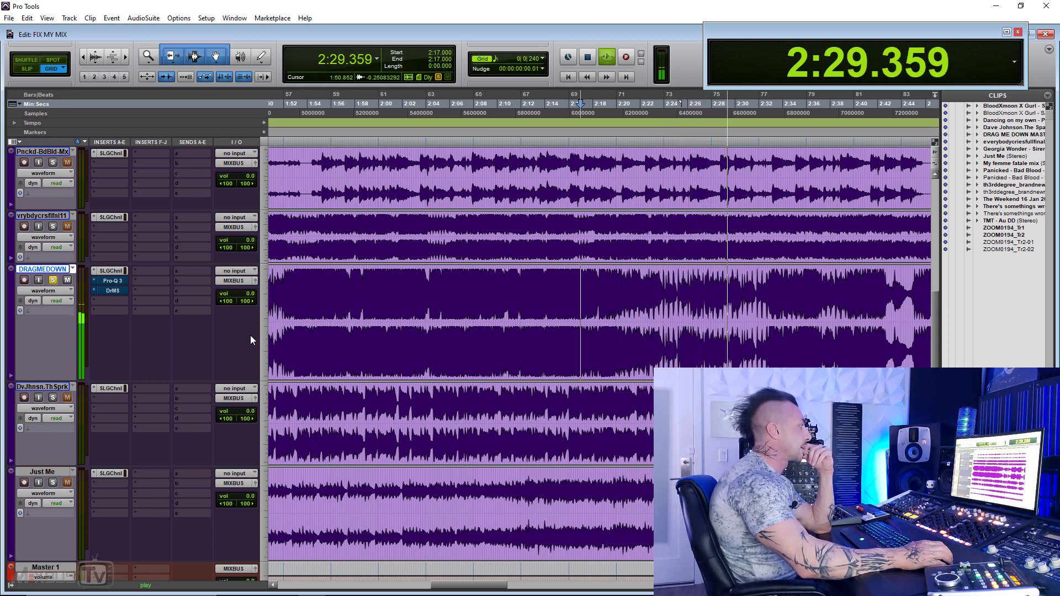
Stop playback and select 2:18.375 to 2:34.500 on the DRAGMEDOWN track.
key("space")
left_click_drag(606, 276, 801, 284)
key("t")
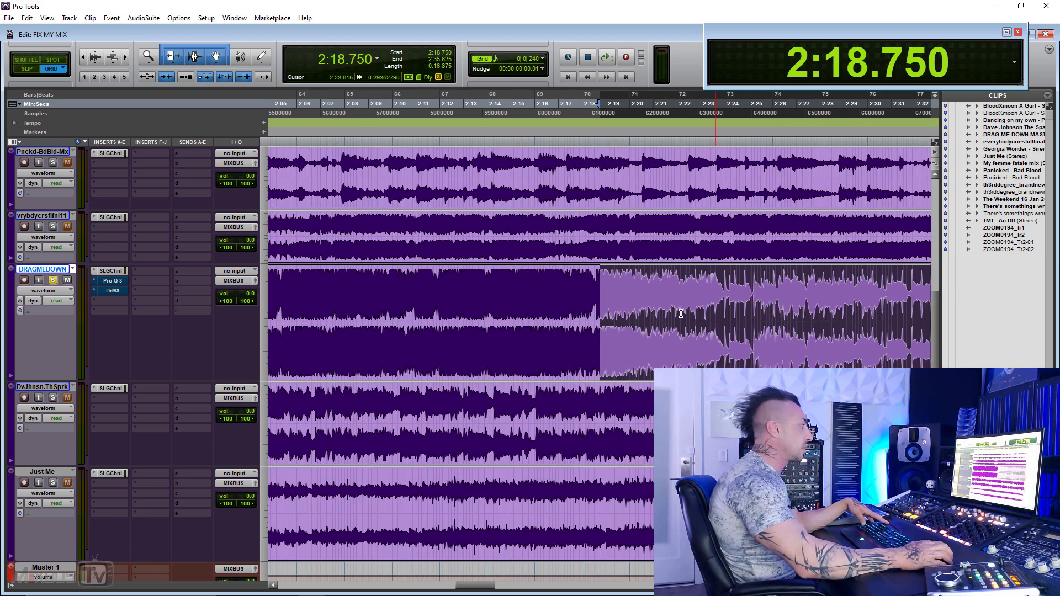
scroll(663, 313, "right", 4)
left_click_drag(480, 284, 813, 310)
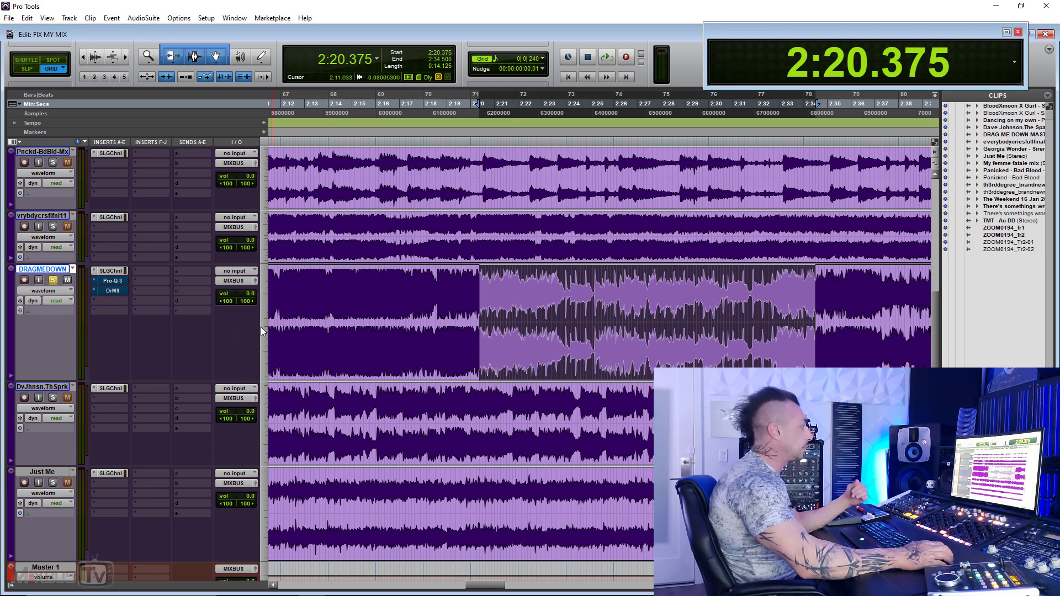
left_click(434, 277, "shift")
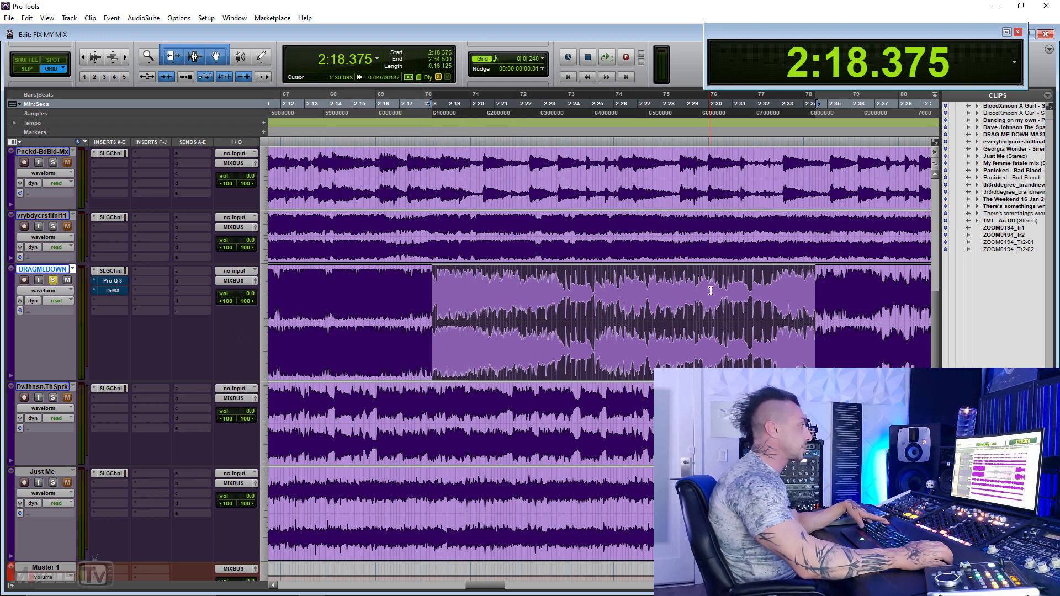
key("r")
key("r")
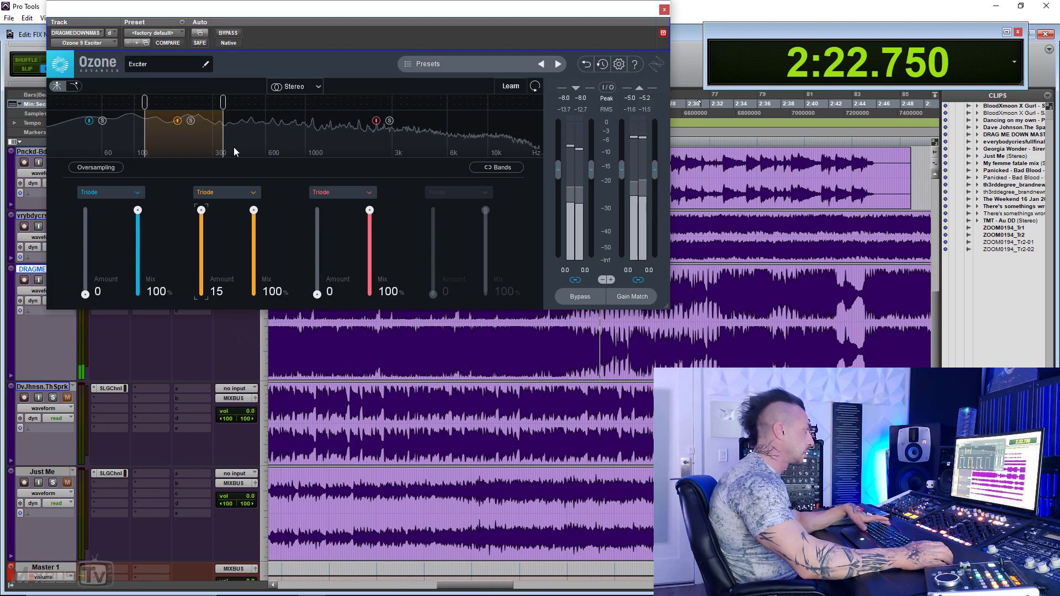
Shift the Ozone 9 Exciter's second band higher in frequency and set the first band's amount to 9.3.
left_click_drag(225, 105, 266, 111)
left_click_drag(145, 108, 183, 115)
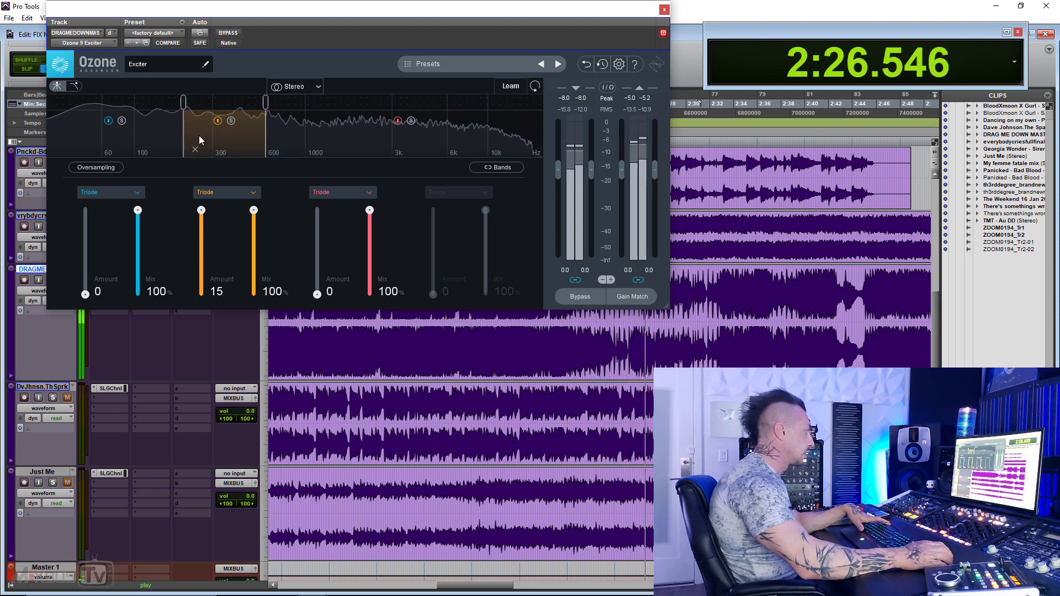
mouse_move(86, 242)
left_mouse_down()
mouse_move(87, 219)
mouse_move(85, 241)
left_mouse_up()
Bypass and close the Ozone 9 Exciter, and play DRAGMEDOWN from 2:27.500.
left_click(237, 33)
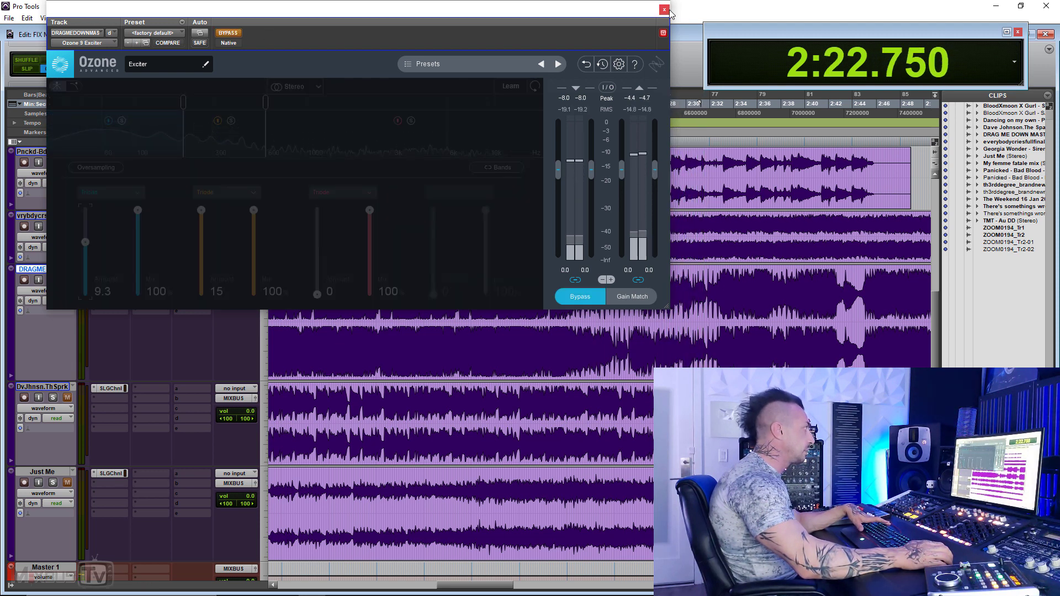
left_click(665, 10)
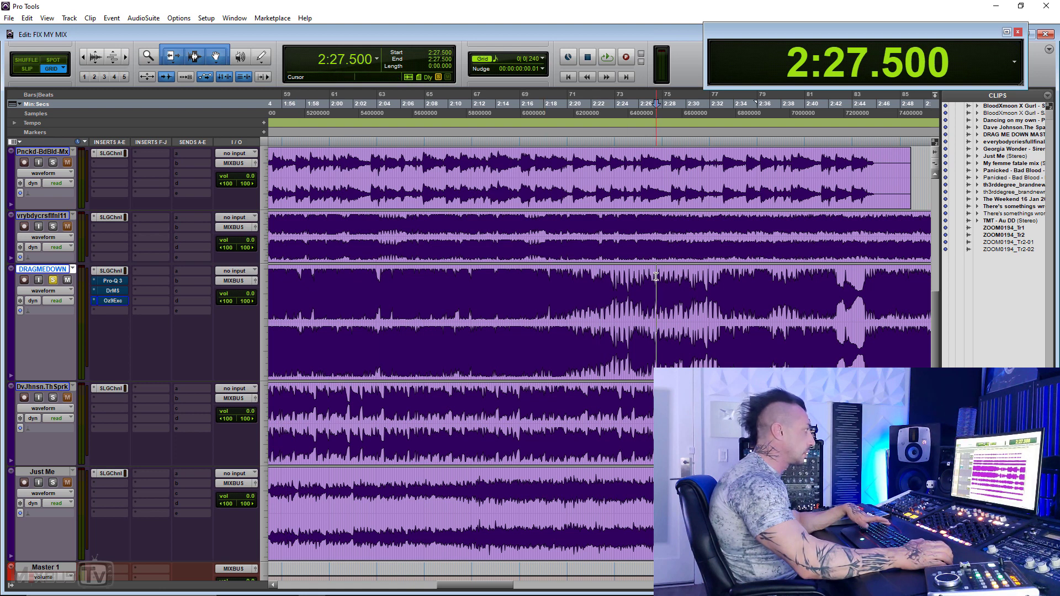
key("space")
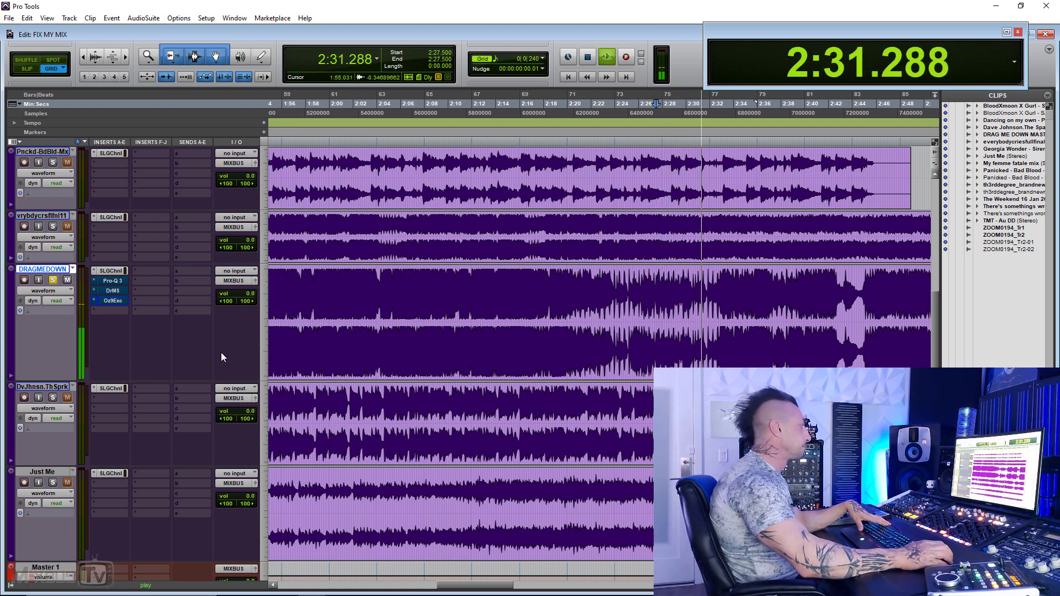
key("space")
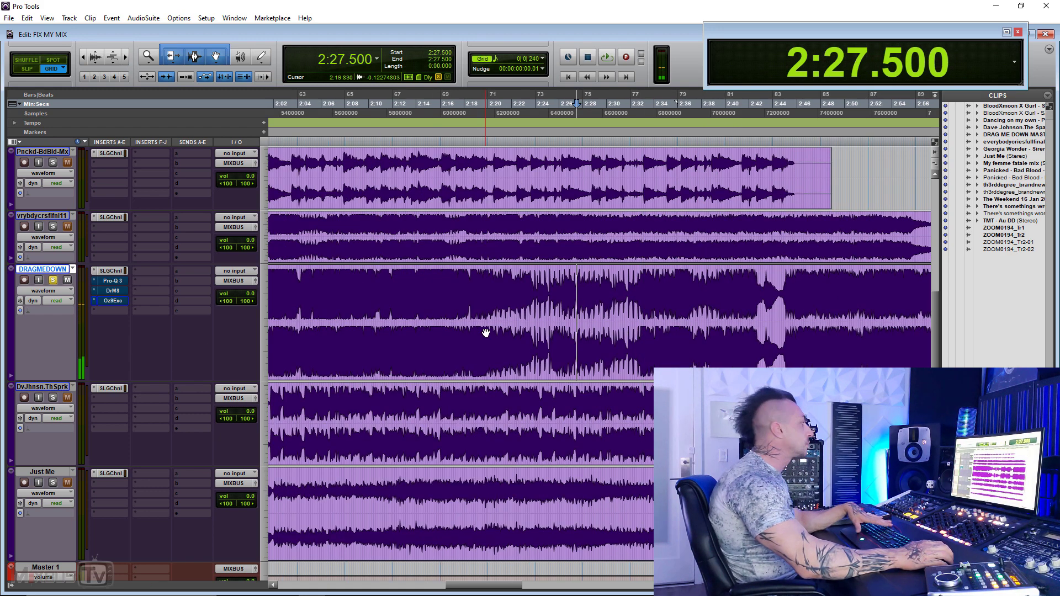
Select 2:23.625 to 2:34.000 on DRAGMEDOWN and audition it briefly.
left_click_drag(552, 281, 654, 286)
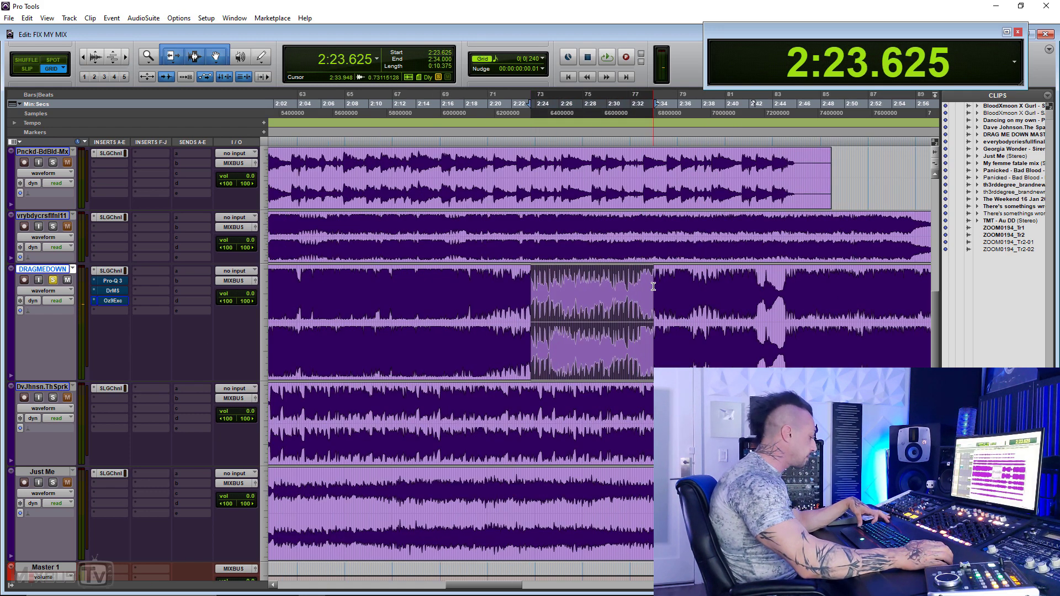
scroll(645, 298, "up", 2)
key("space")
key("space")
scroll(596, 293, "down", 2)
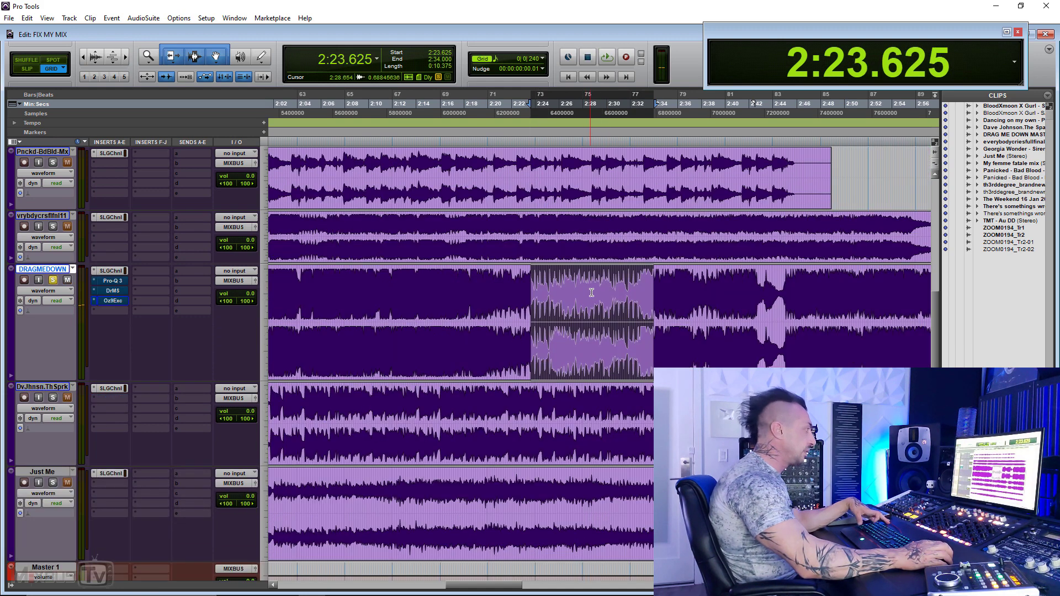
Play DRAGMEDOWN from 2:26.625.
key("ctrl+bracketright")
left_click(672, 284)
key("space")
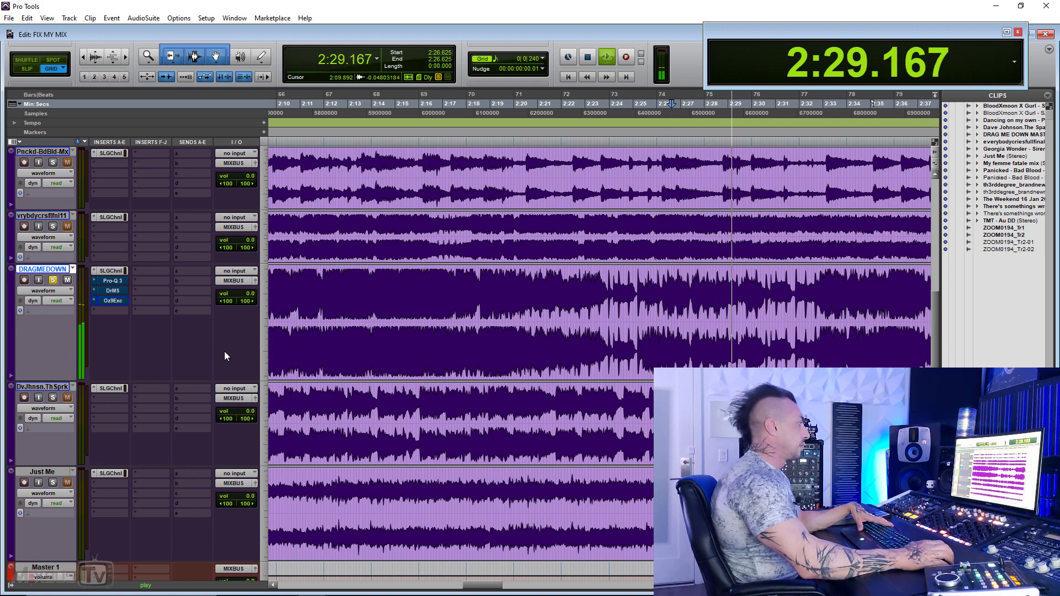
Insert the Plugin Alliance bx_solo on DRAGMEDOWN below the Exciter and audition only the side signal from 2:26.625.
left_click(108, 310)
mouse_move(193, 353)
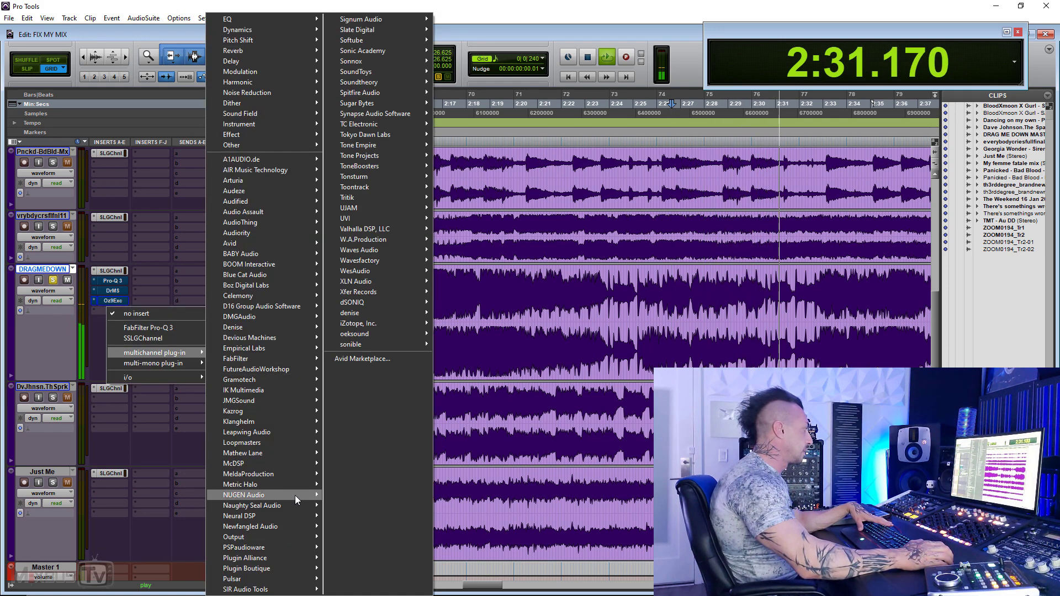
mouse_move(310, 556)
left_click(363, 390)
left_click(187, 79)
key("space")
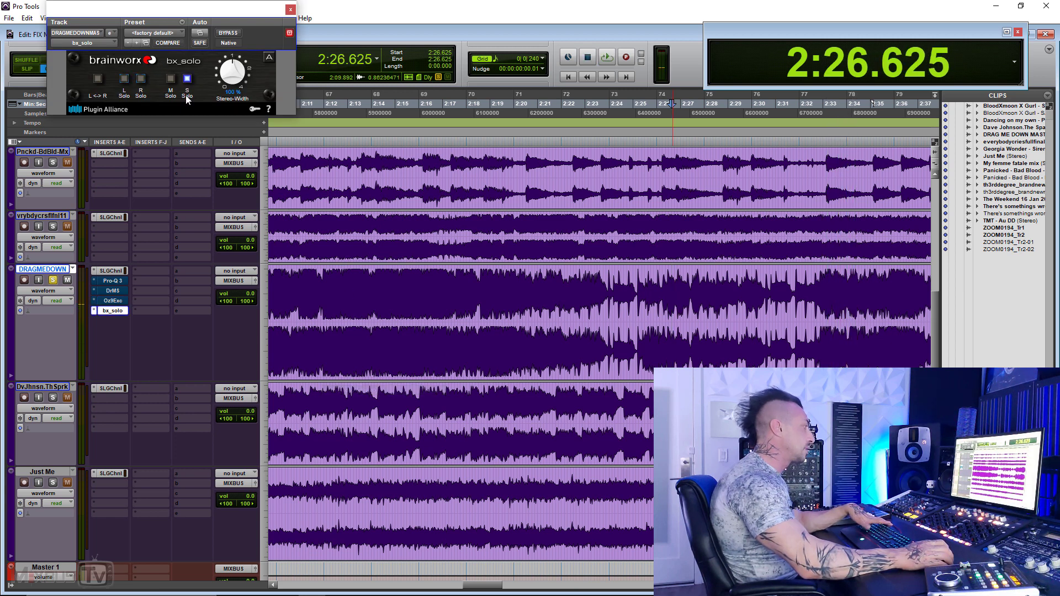
key("space")
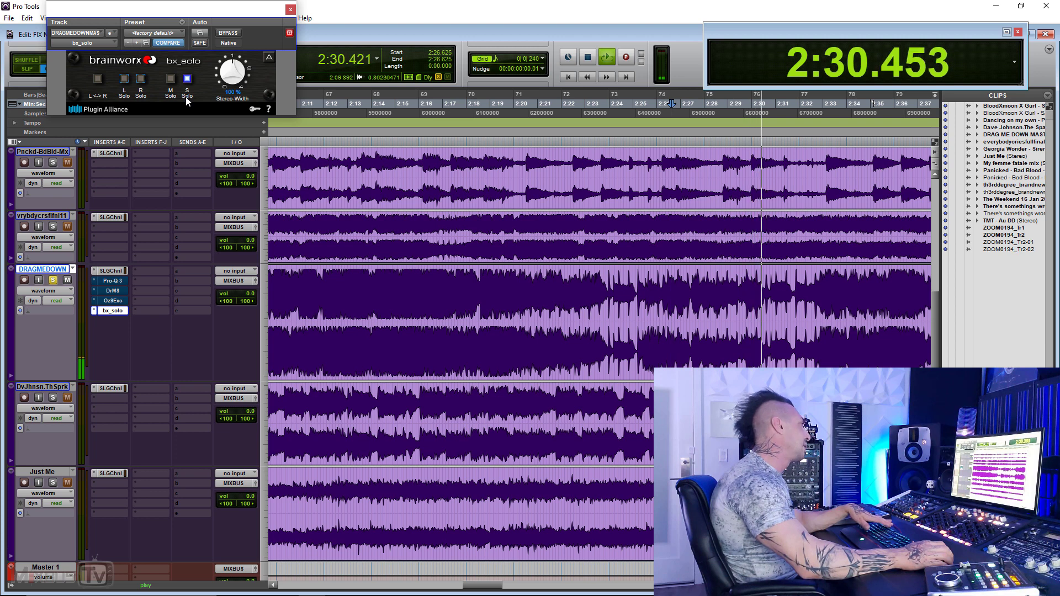
key("space")
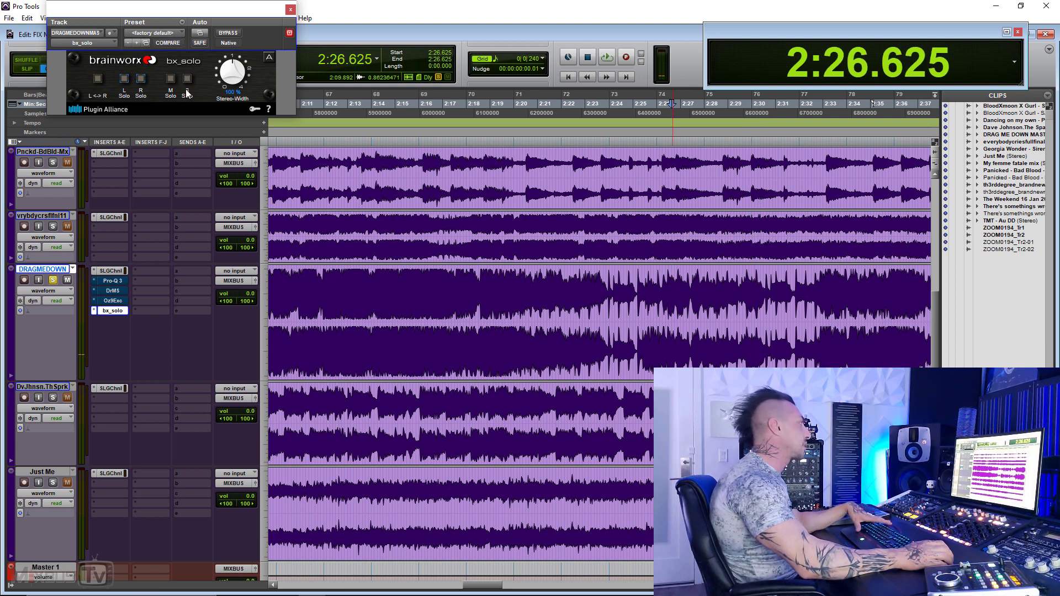
Close bx_solo and bypass its insert on DRAGMEDOWN.
left_click(291, 9)
right_click(121, 310)
left_click(166, 314)
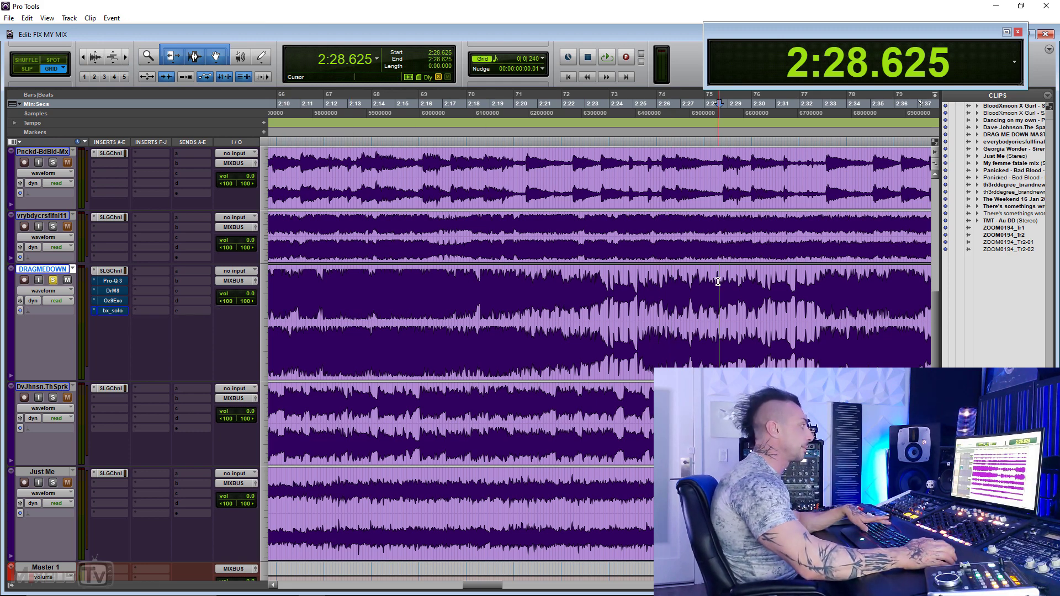
Play DRAGMEDOWN from 2:28.625 and again from 2:32.375.
key("space")
scroll(685, 299, "right", 3)
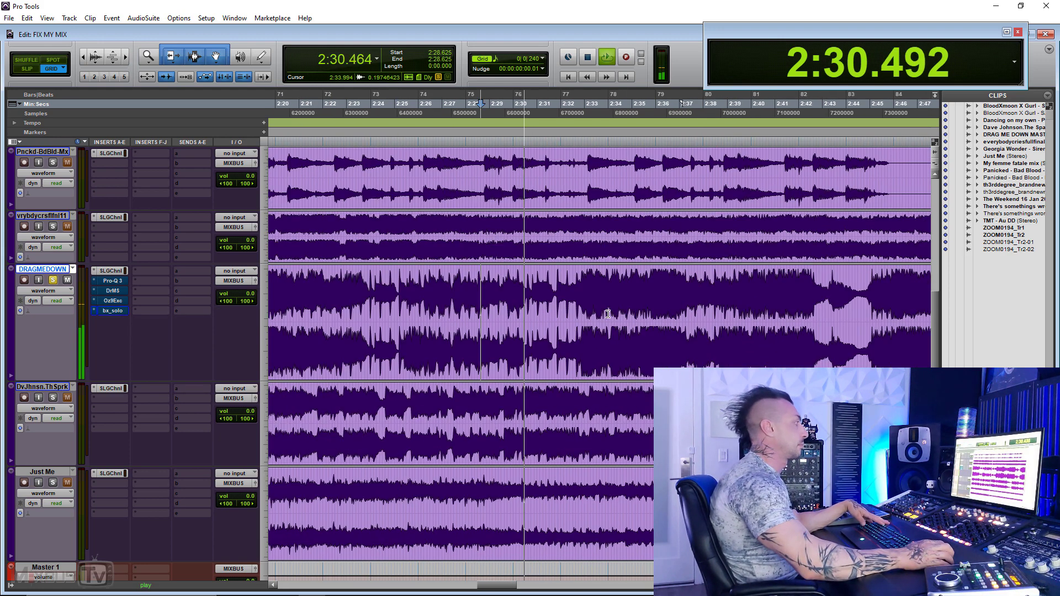
key("space")
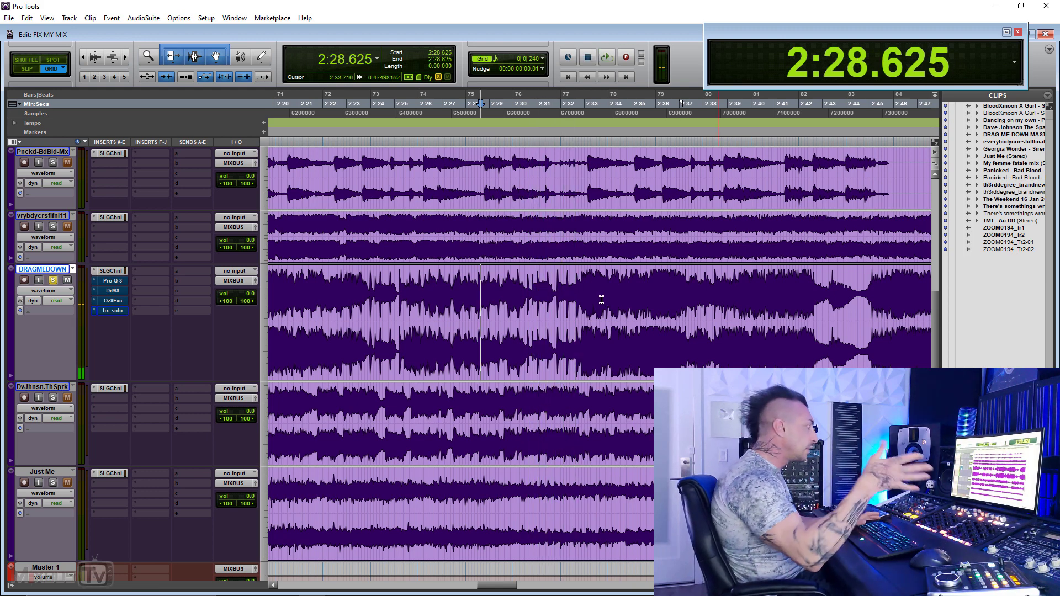
left_click(569, 289)
key("space")
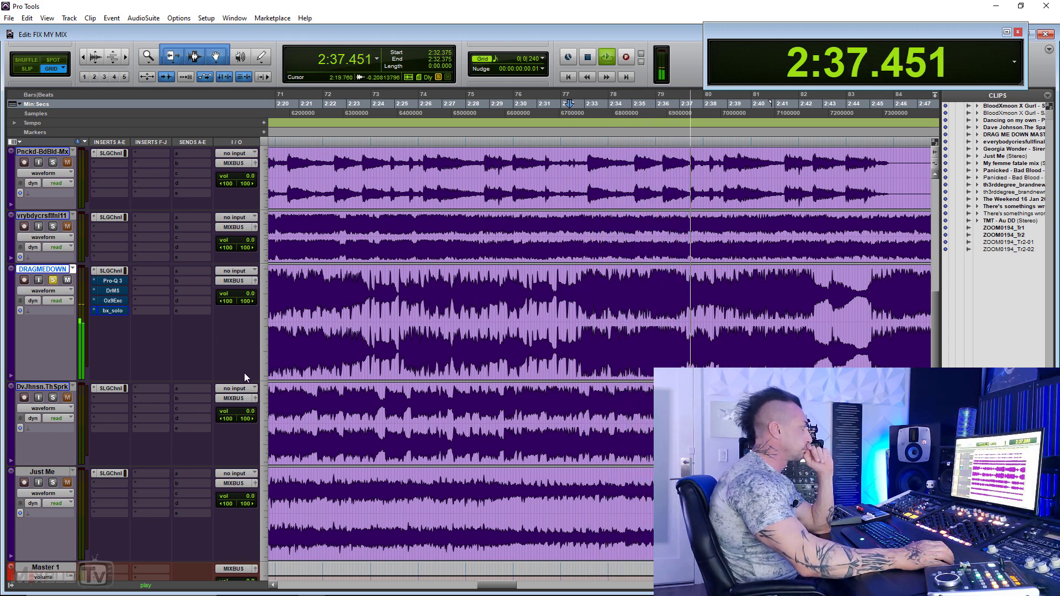
Reduce the DRAGMEDOWN track height and select 2:36.000 to 2:42.375 on it.
left_click_drag(248, 378, 241, 346)
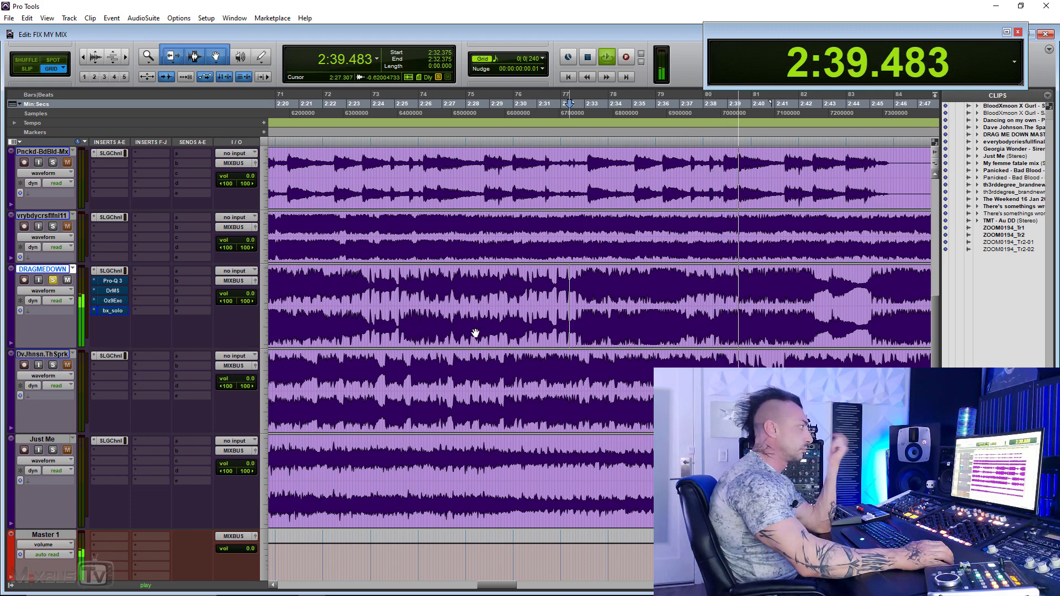
left_click_drag(644, 284, 807, 284)
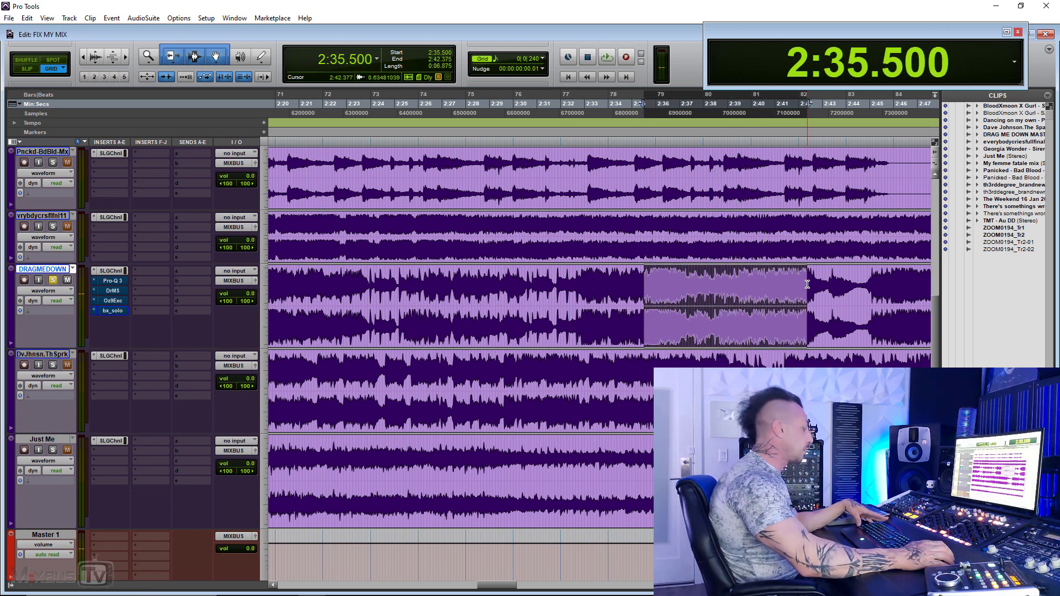
key("t")
scroll(664, 297, "right", 1)
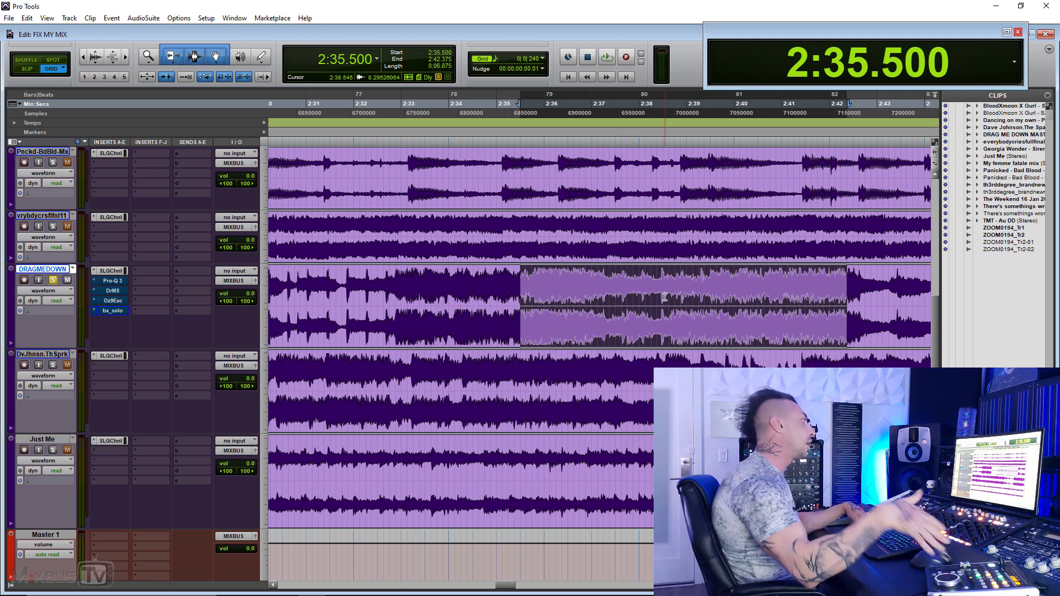
left_click(543, 281, "shift")
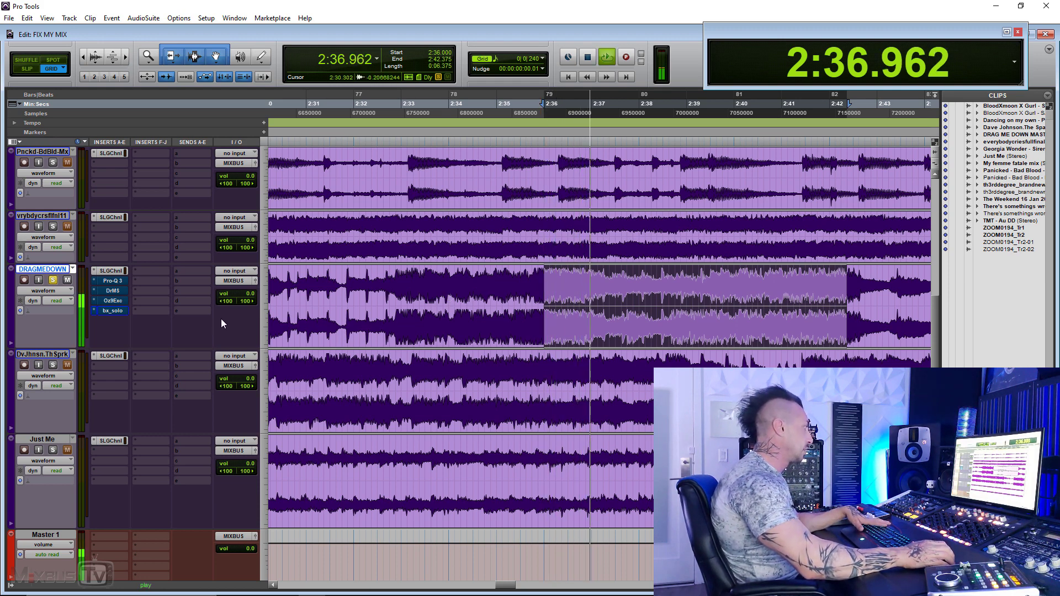
Audition DRAGMEDOWN from 2:36.000, and play it again from 2:39.000 through the dip into the following section.
key("space")
key("t")
key("space")
key("r")
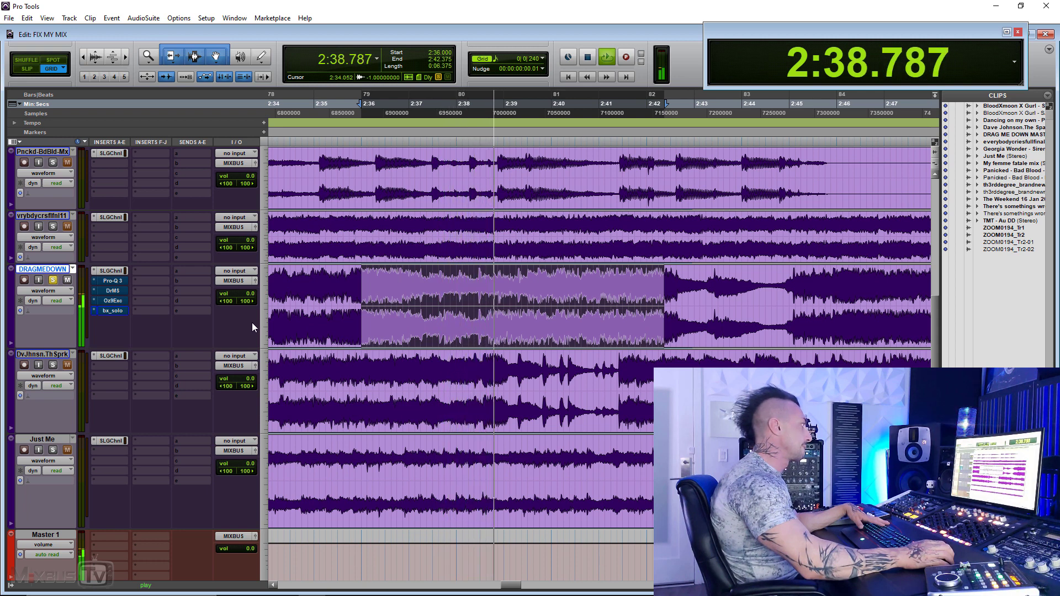
key("ctrl+j")
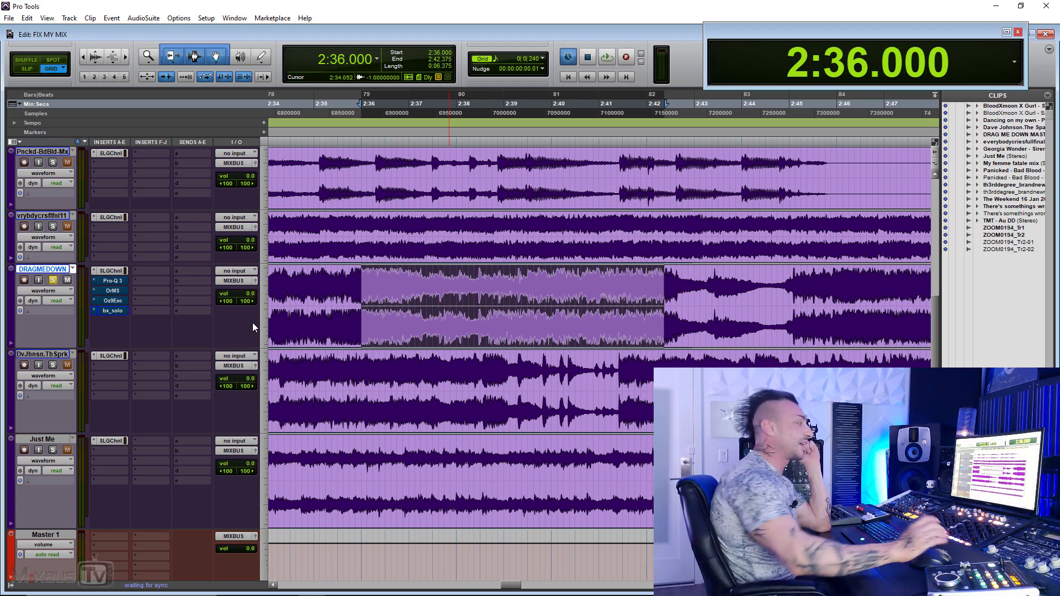
left_click(504, 279)
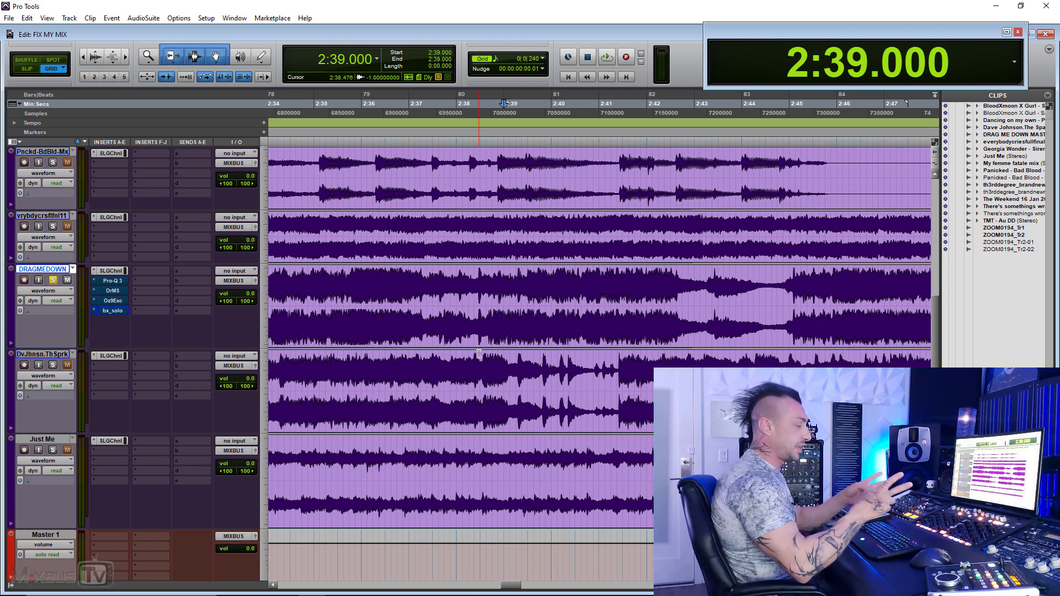
key("space")
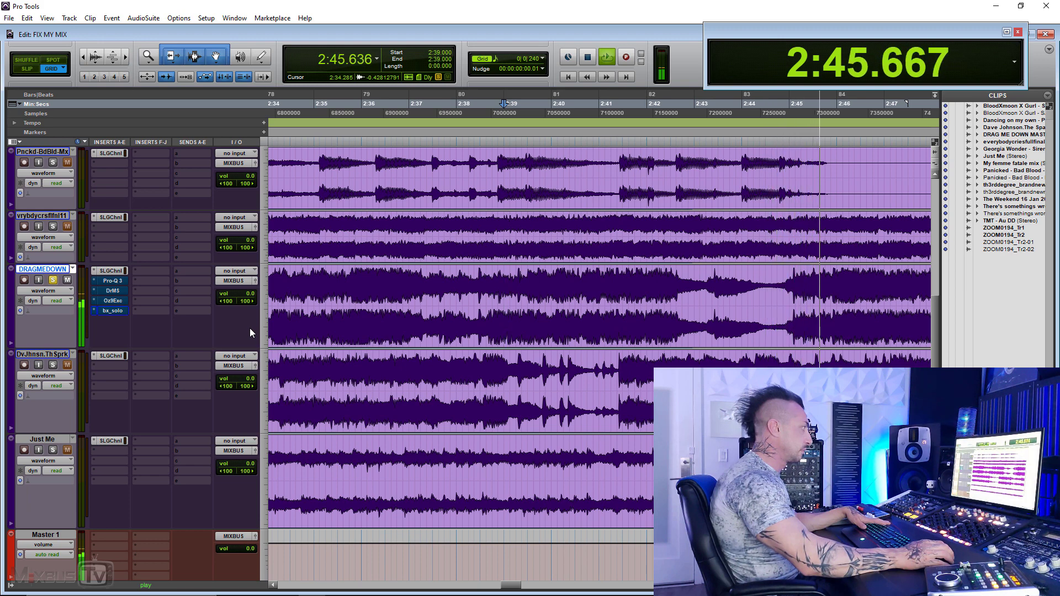
Select 2:36.500 to 2:48.625 on DRAGMEDOWN and play it.
key("r")
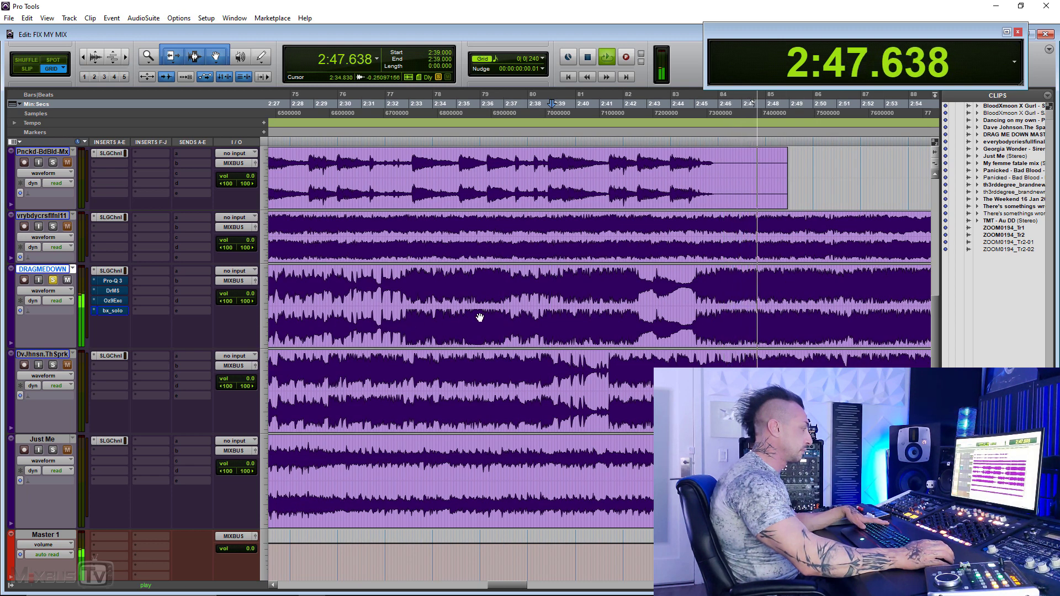
left_click_drag(492, 297, 780, 296)
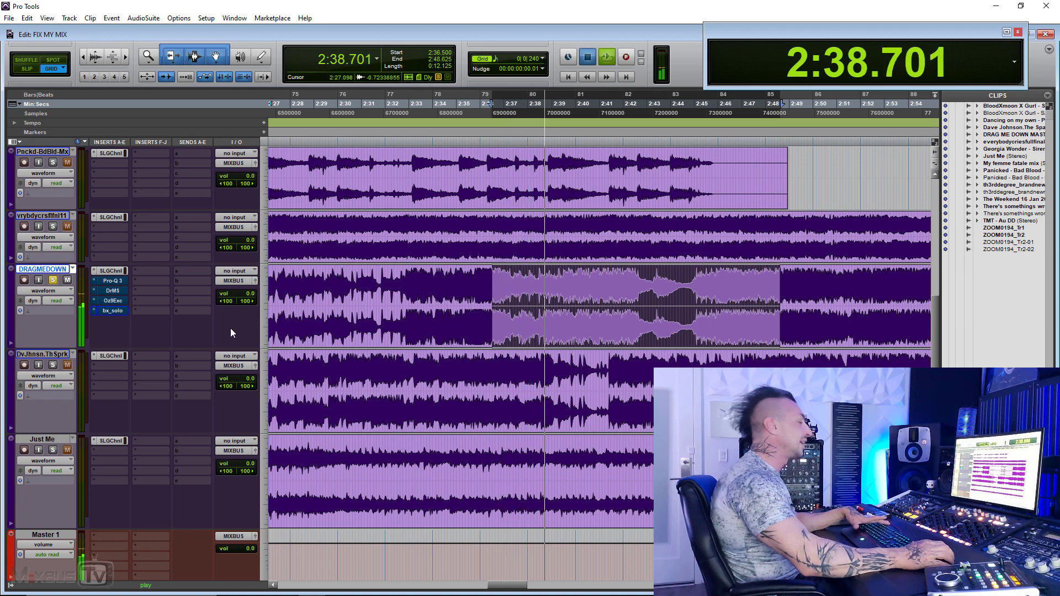
key("space")
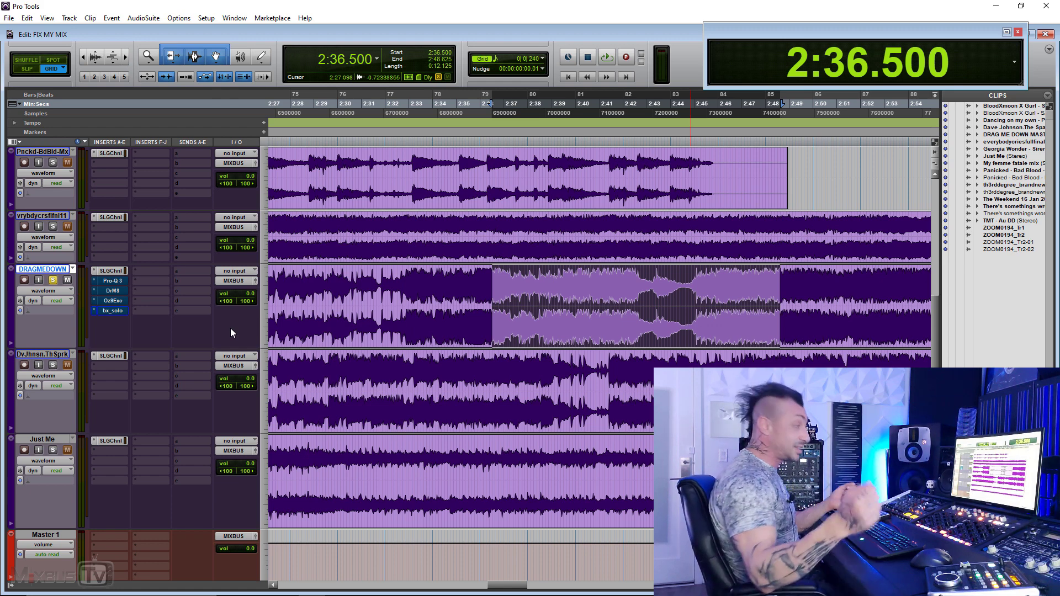
Select 2:40.000 to 2:51.875 on DRAGMEDOWN and play the transition.
left_click(574, 310)
key("space")
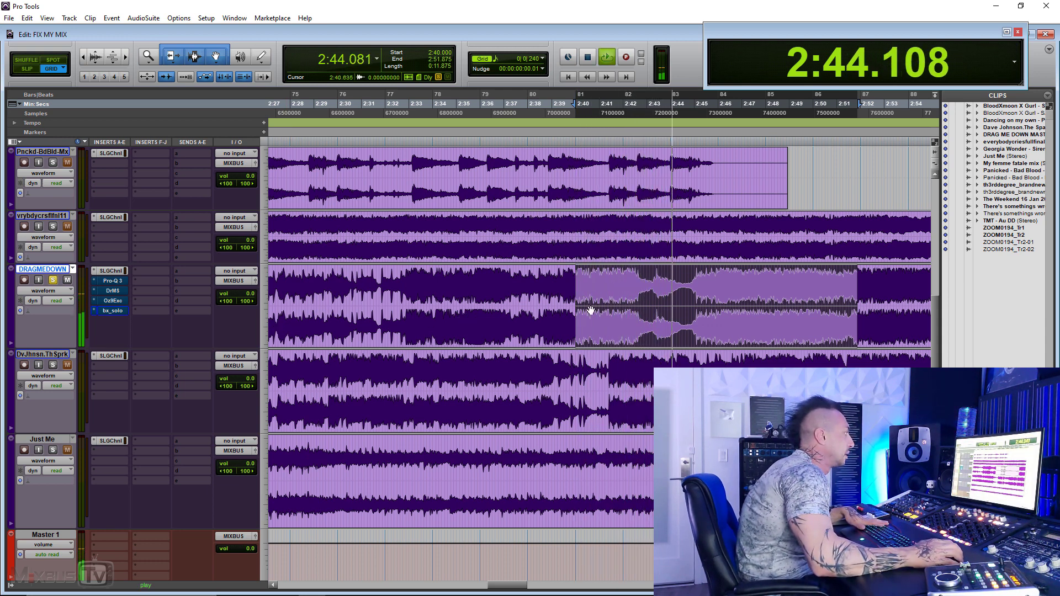
key("space")
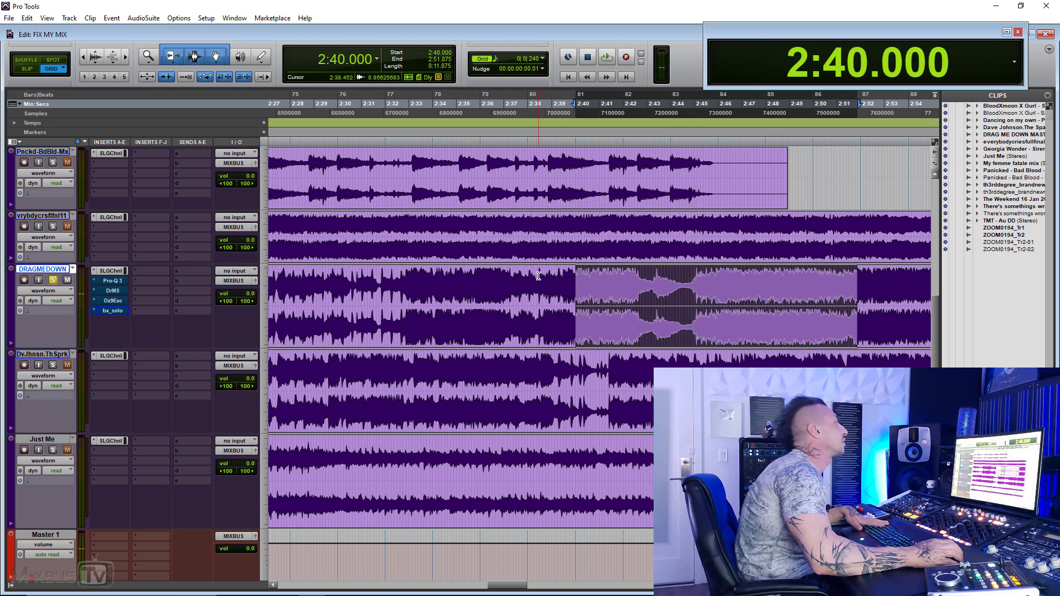
Select 2:38.375 to 2:52.125 on DRAGMEDOWN and increase the track's height.
left_click_drag(538, 276, 864, 289)
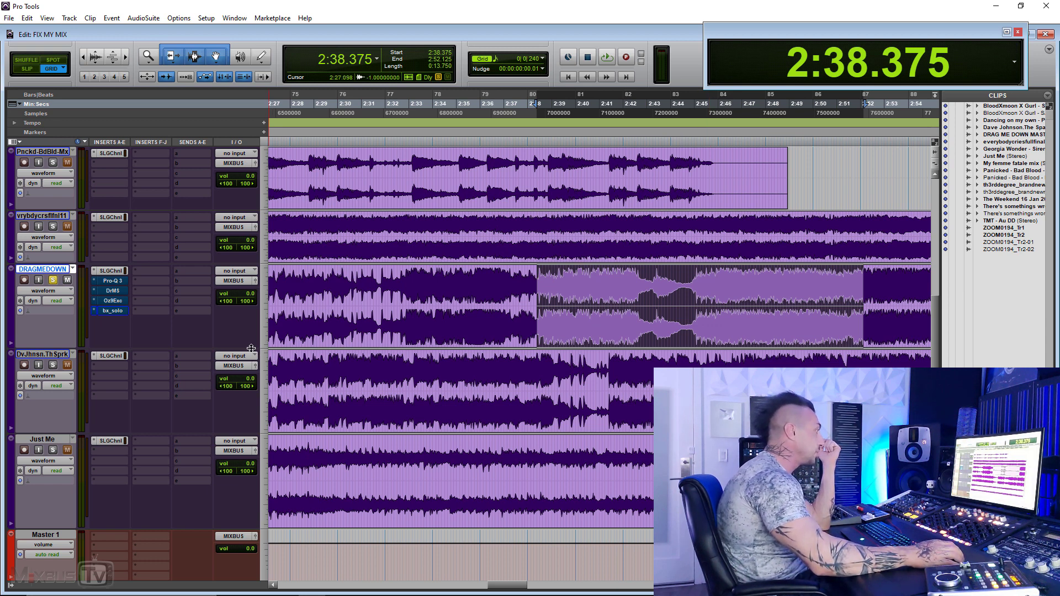
left_click_drag(251, 348, 290, 404)
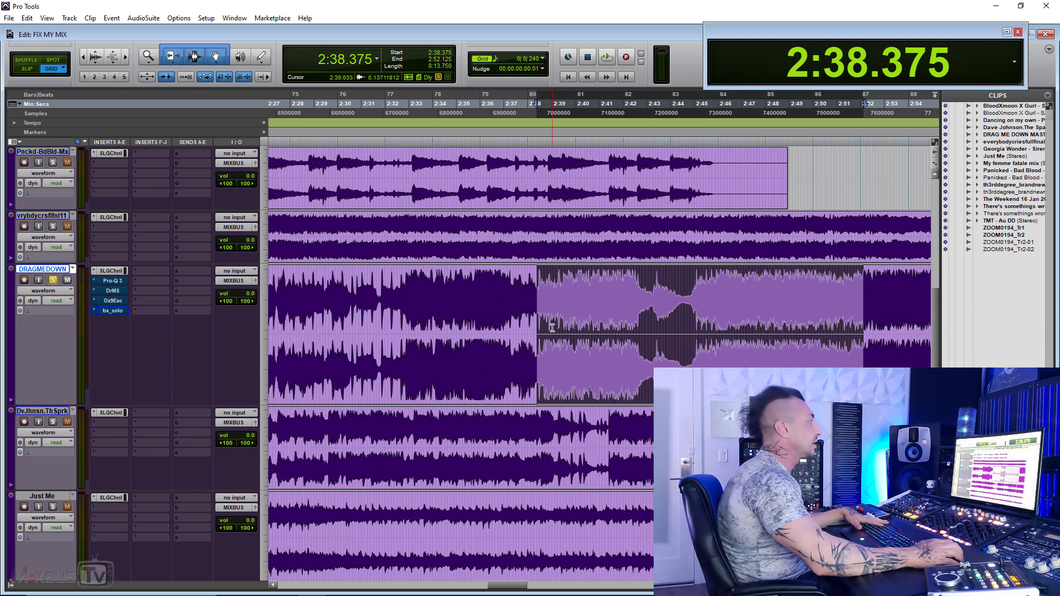
Extend the start of the DRAGMEDOWN selection to 2:38.125 and play the selected passage.
left_click(532, 293, "shift")
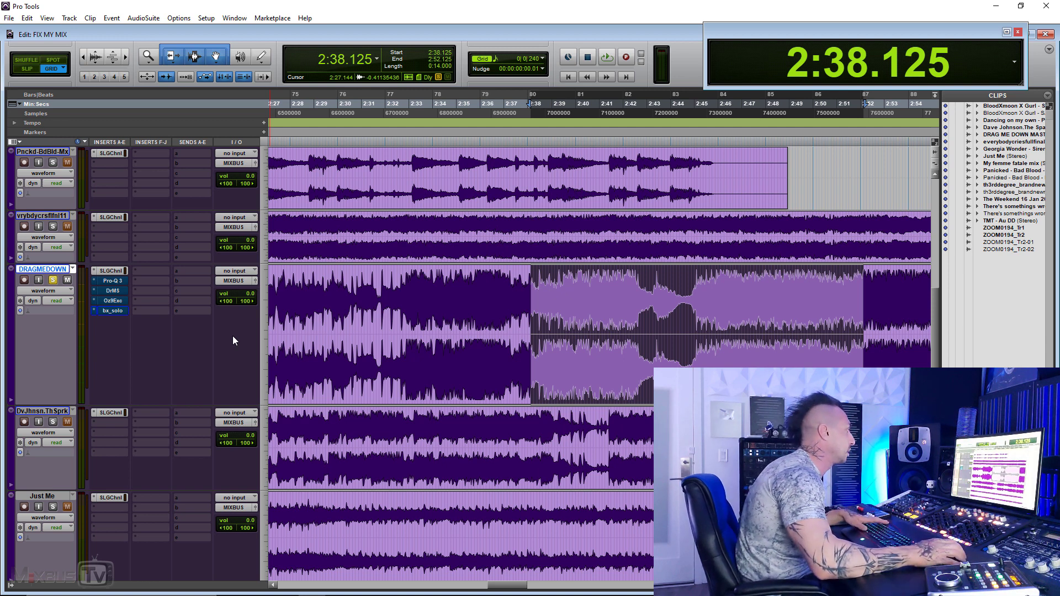
key("space")
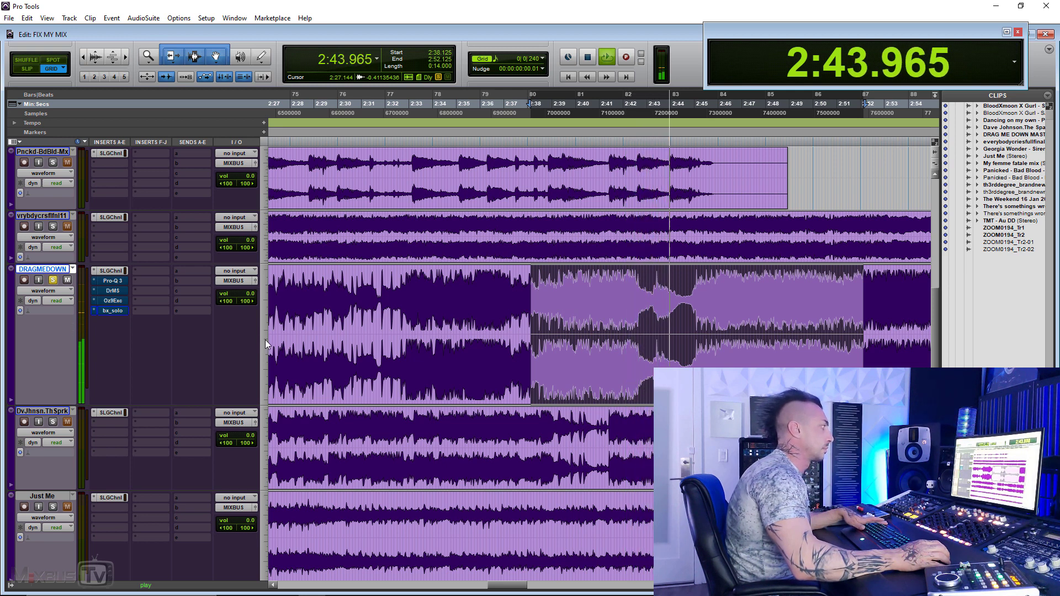
key("space")
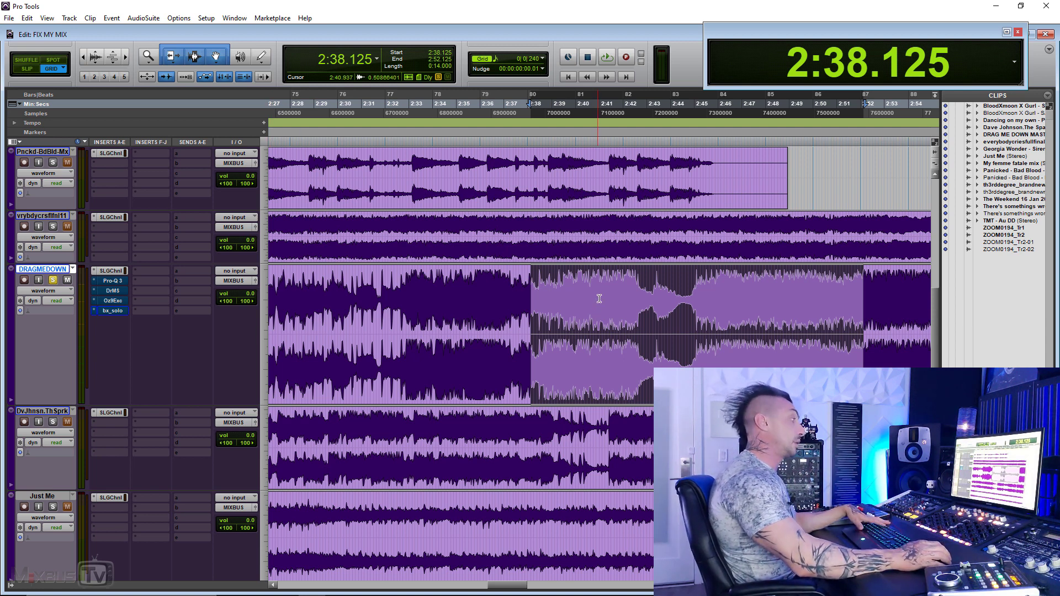
Select 2:40.000 to 2:43.875 on DRAGMEDOWN, and replace it with a selection from 2:39.500 to 2:48.125.
left_click_drag(576, 287, 668, 286)
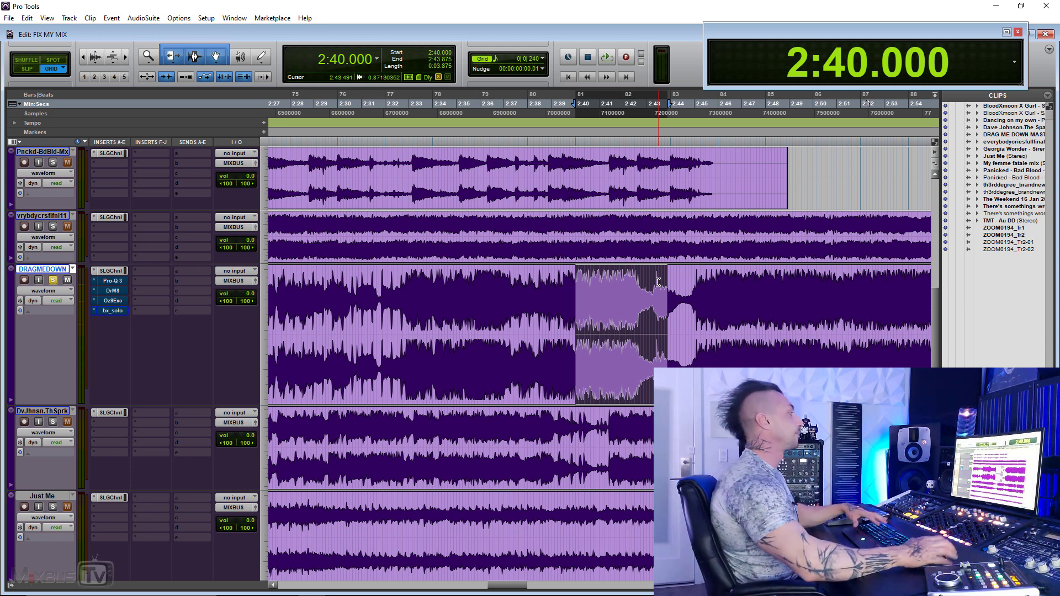
left_click_drag(574, 283, 769, 295)
left_click(563, 277, "shift")
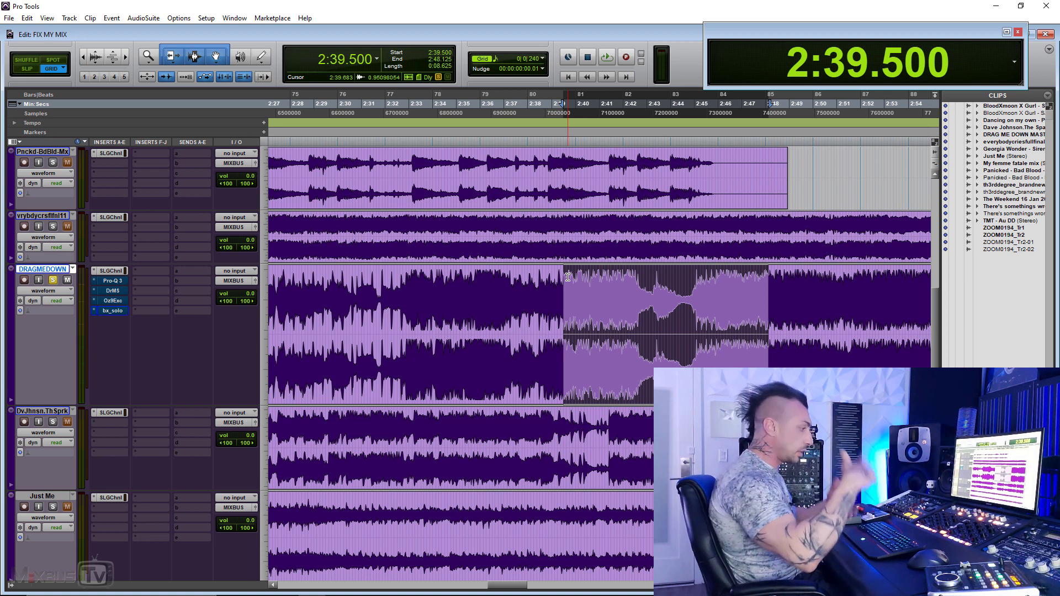
Play DRAGMEDOWN from 2:39.625 through the dip into the following section, marking 2:47.625 and 2:48.625 during playback.
left_click(567, 277)
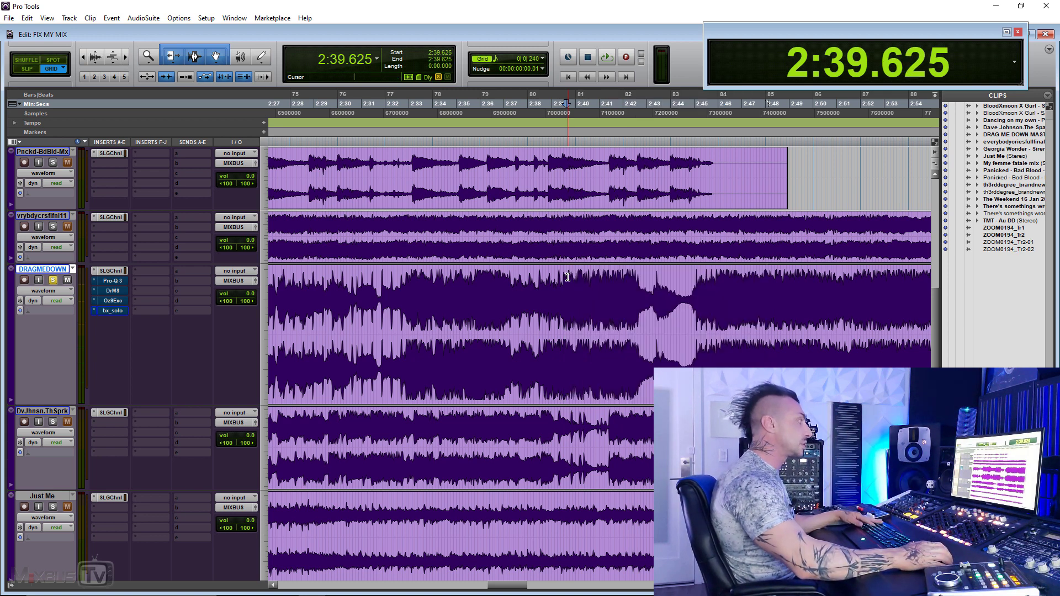
key("space")
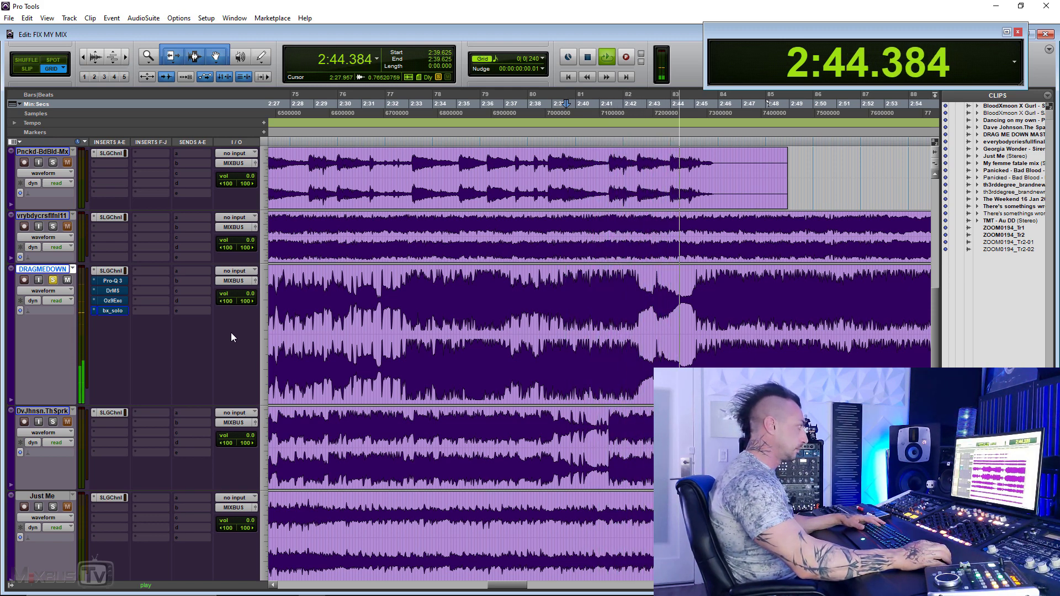
key("r")
scroll(488, 324, "right", 1)
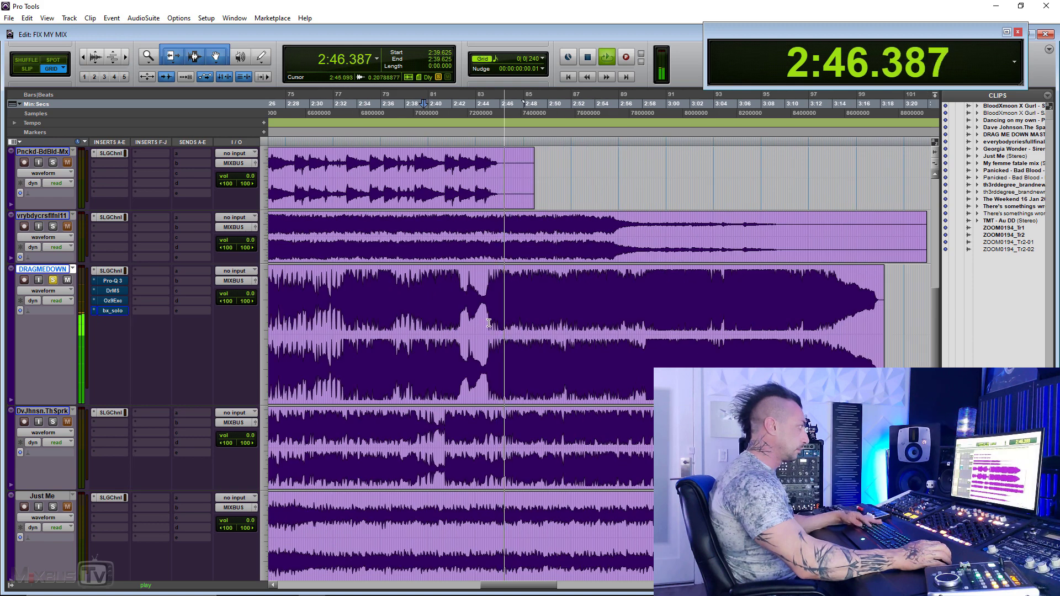
left_click(519, 279)
key("t")
key("t")
key("r")
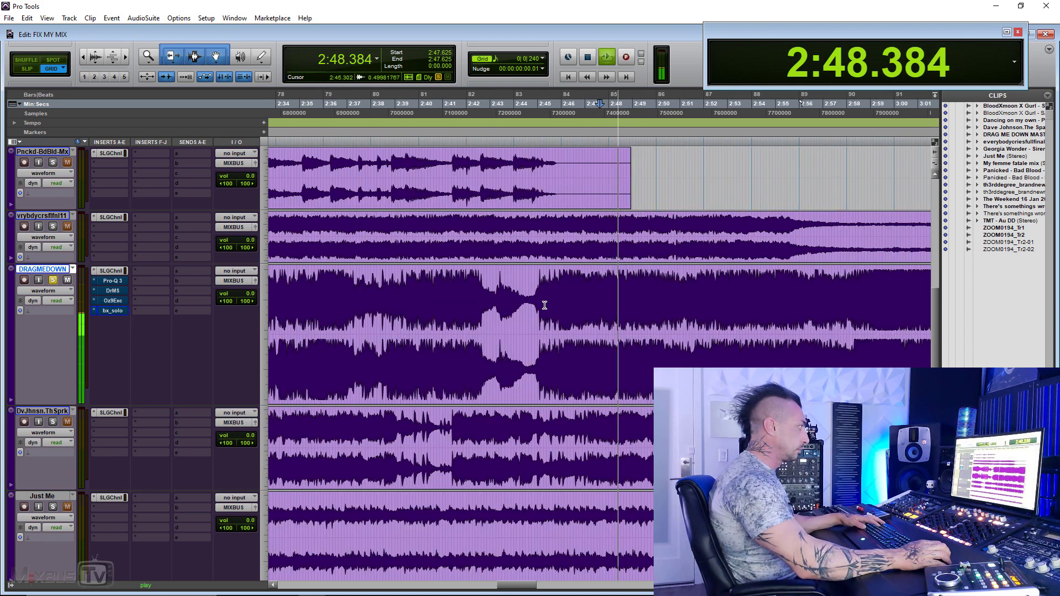
scroll(544, 306, "right", 1)
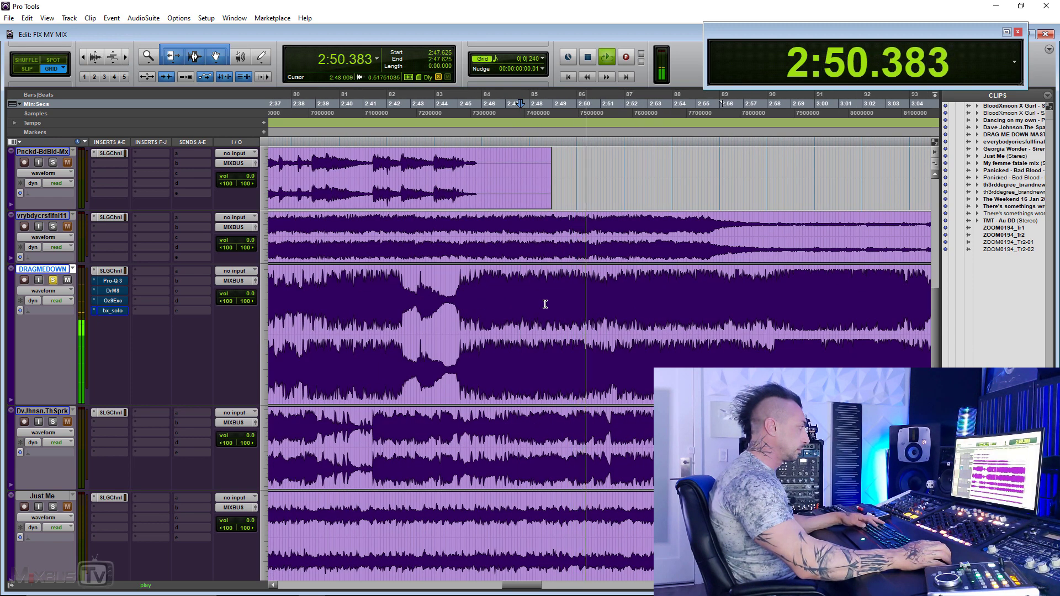
left_click(544, 304)
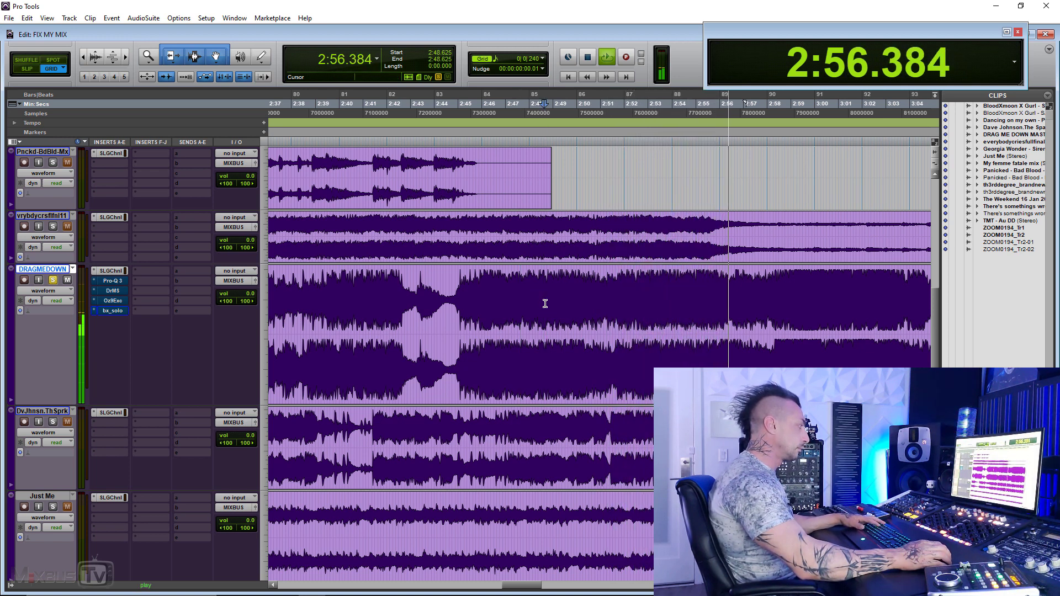
key("space")
Select the section after the dip on DRAGMEDOWN, from 2:44.500 to 2:58.375, and play past its end.
left_click_drag(451, 287, 786, 303)
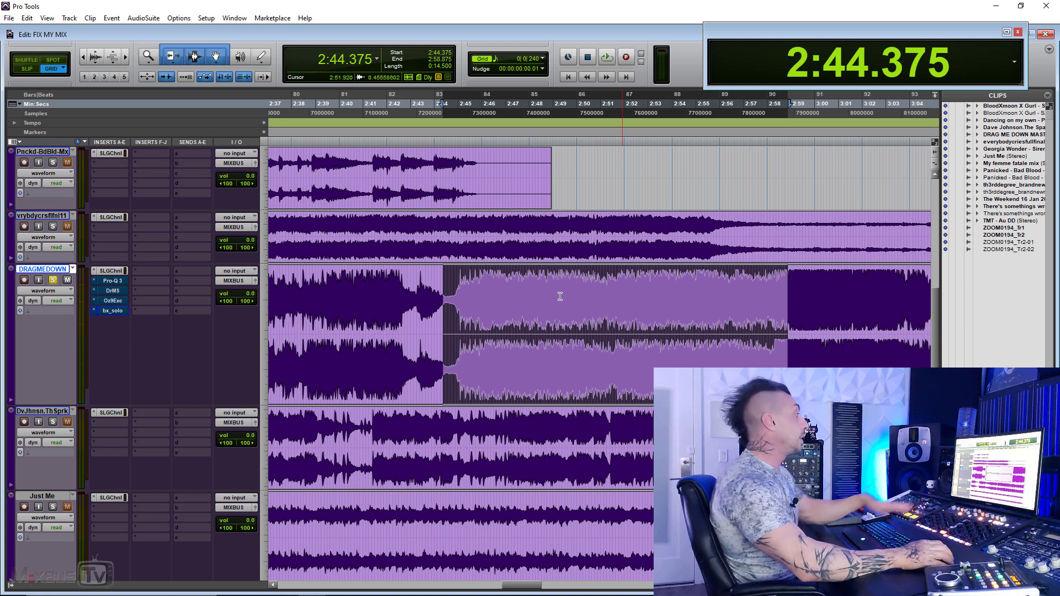
left_click_drag(448, 290, 776, 296)
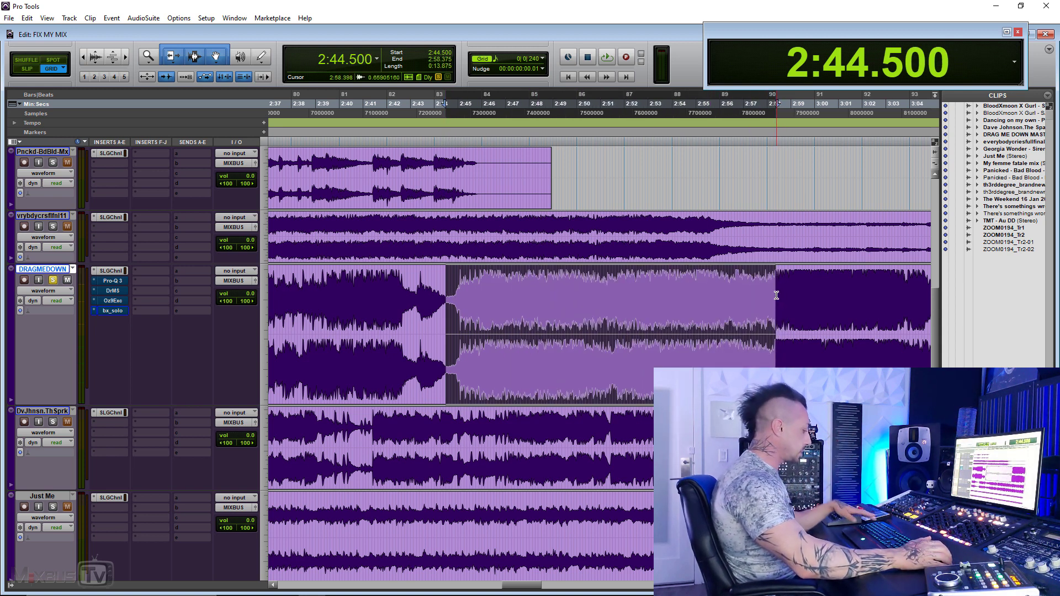
key("space")
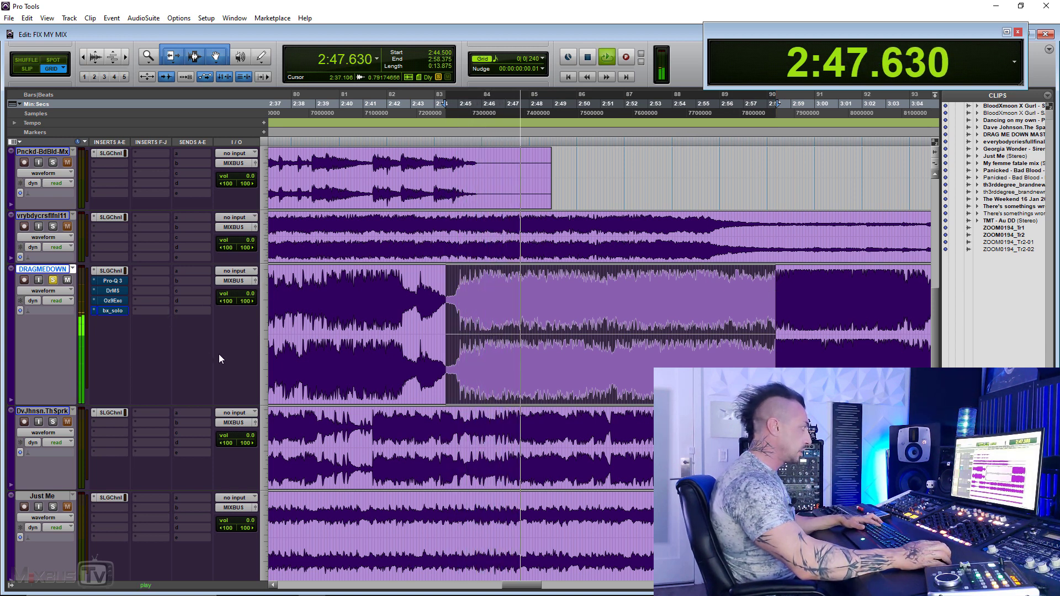
key("r")
key("t")
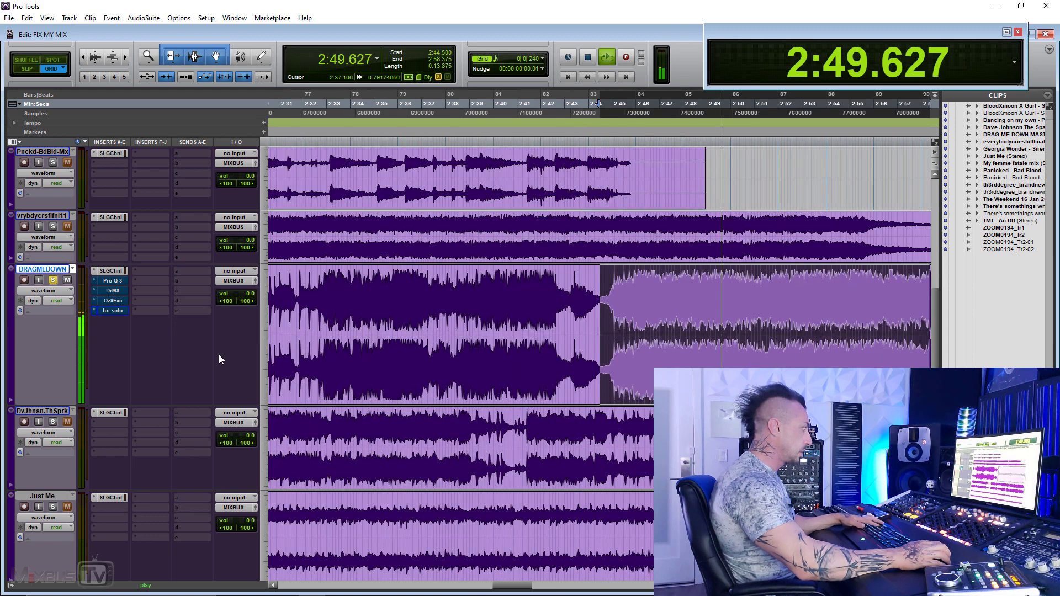
key("r")
key("r")
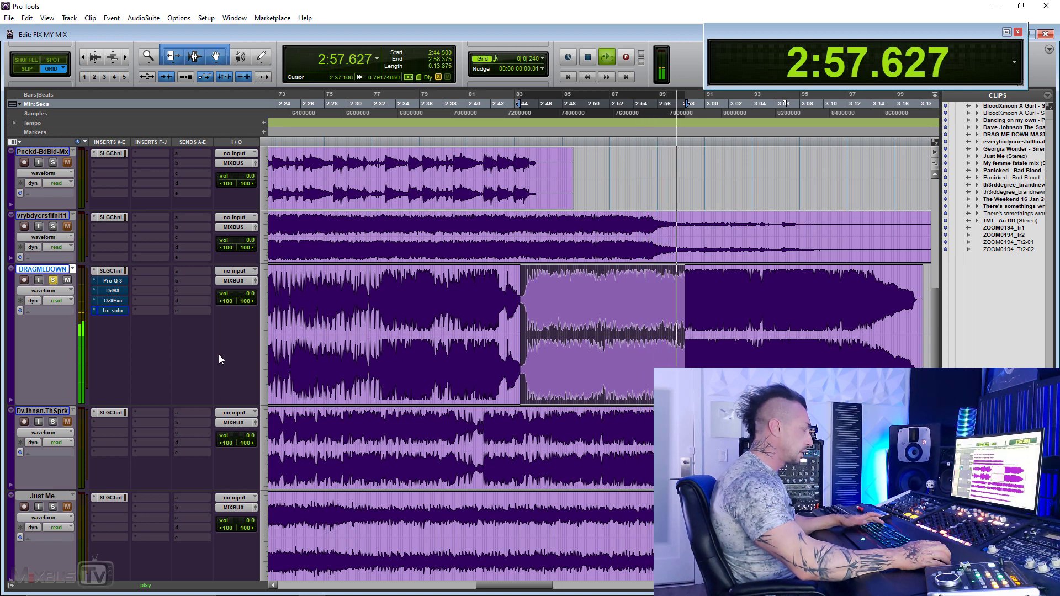
key("space")
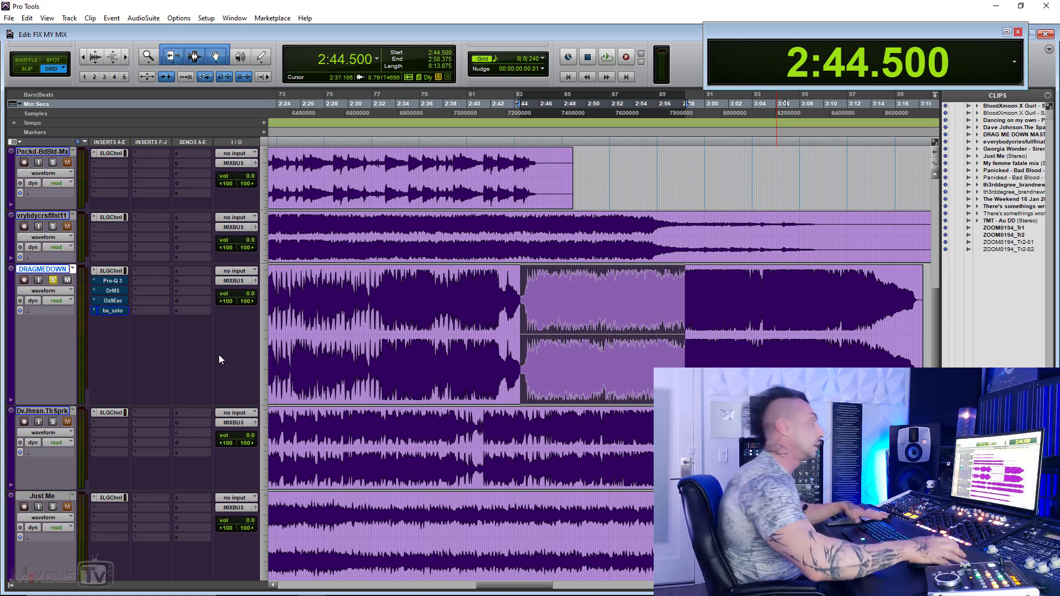
Audition DRAGMEDOWN from 2:51.125, stopping and restarting playback once.
left_click(600, 281)
key("space")
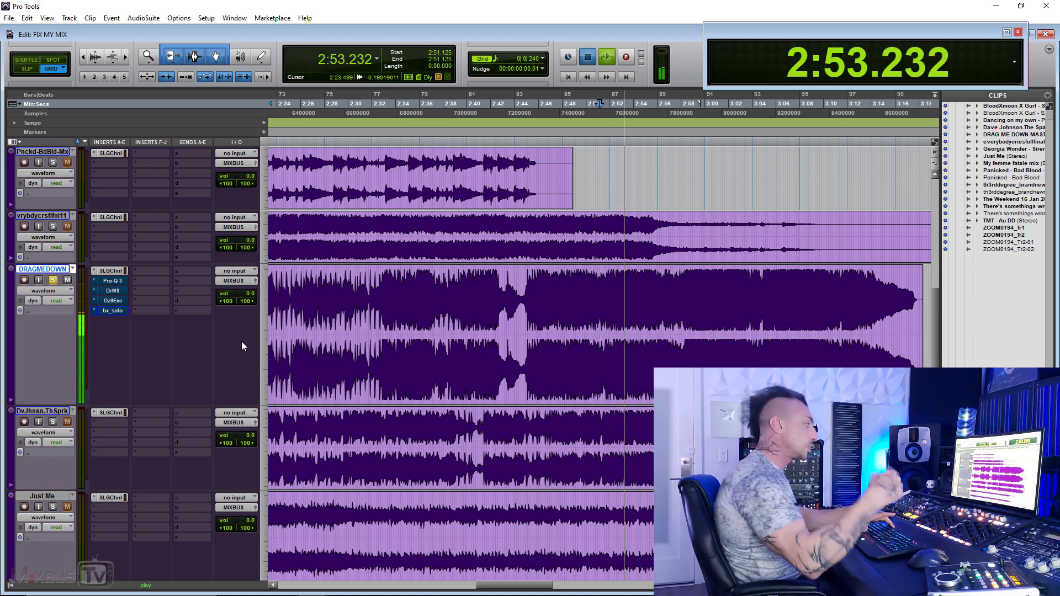
key("space")
key("space")
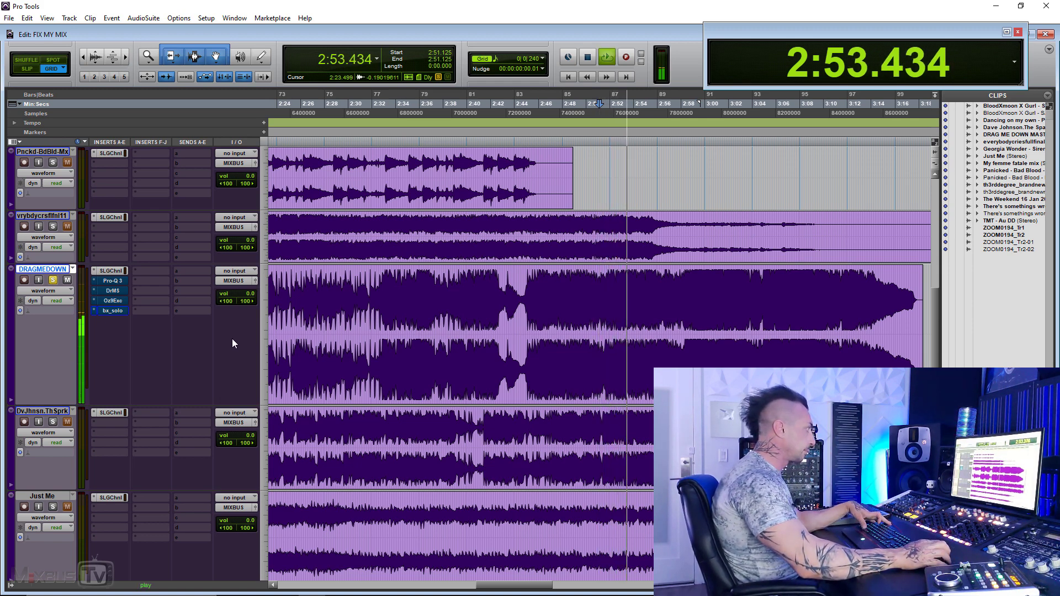
key("ctrl+]")
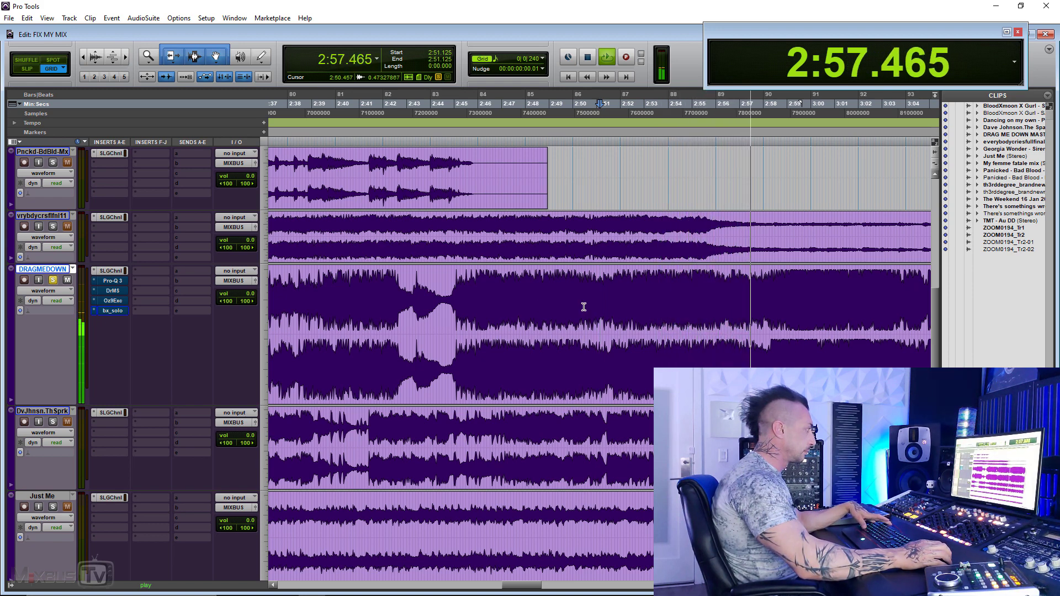
key("ctrl+[")
key("space")
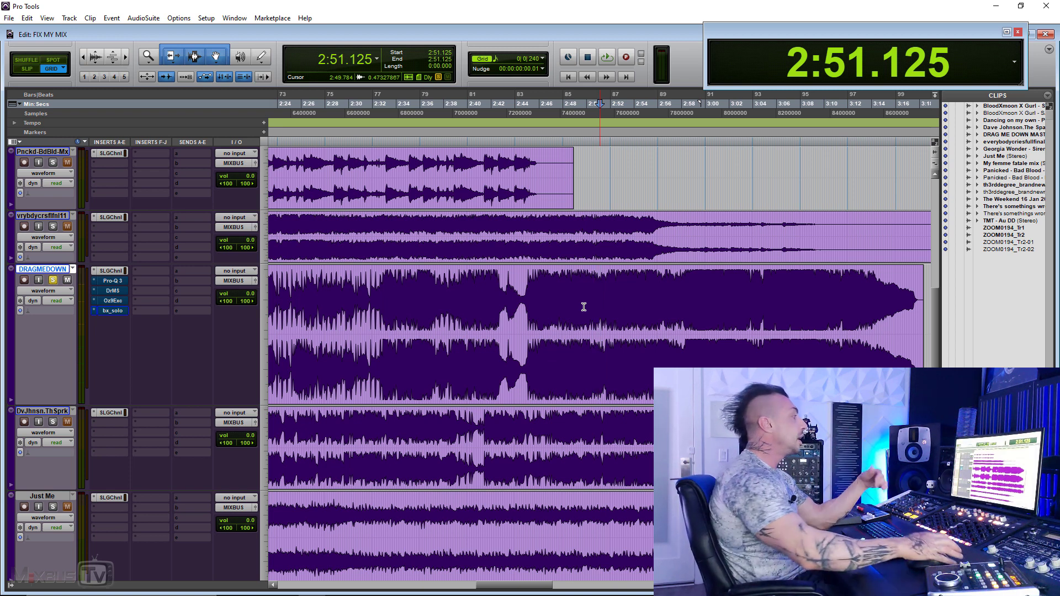
Place the edit cursor on DRAGMEDOWN at 2:53.625, and move it to 2:54.750.
left_click_drag(343, 300, 690, 297)
left_click(630, 280)
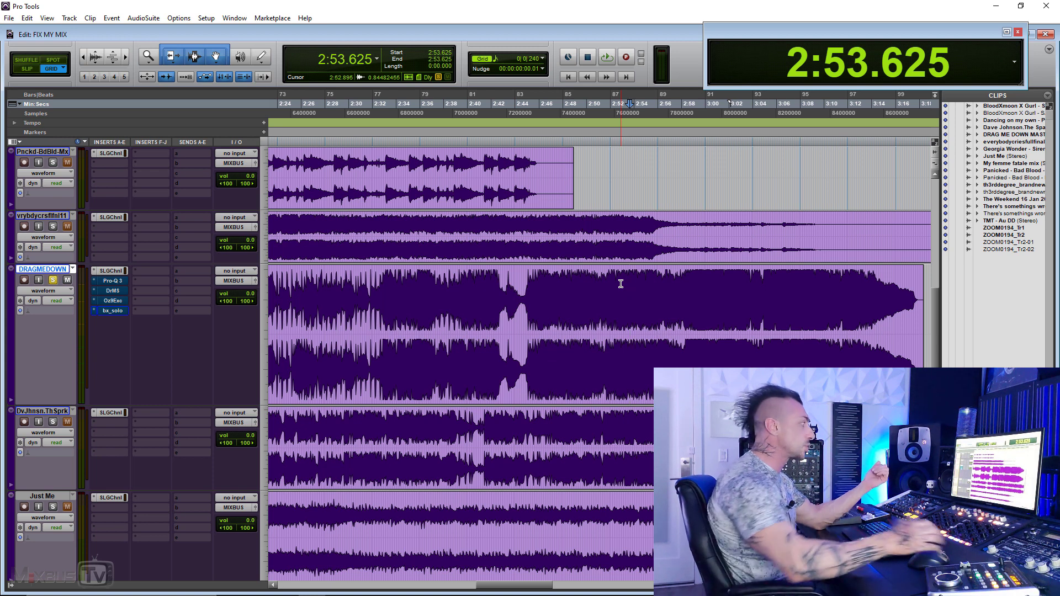
left_click(643, 282)
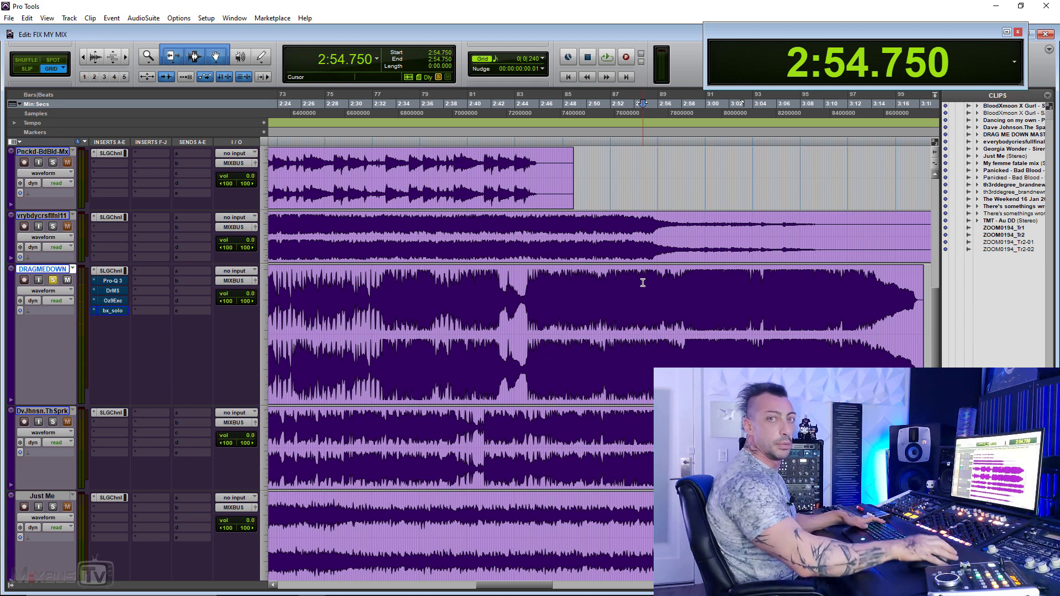
Play the final section of DRAGMEDOWN from 2:55.250, marking 2:54.625 and 3:00.875 during playback.
key("t")
left_click(590, 279)
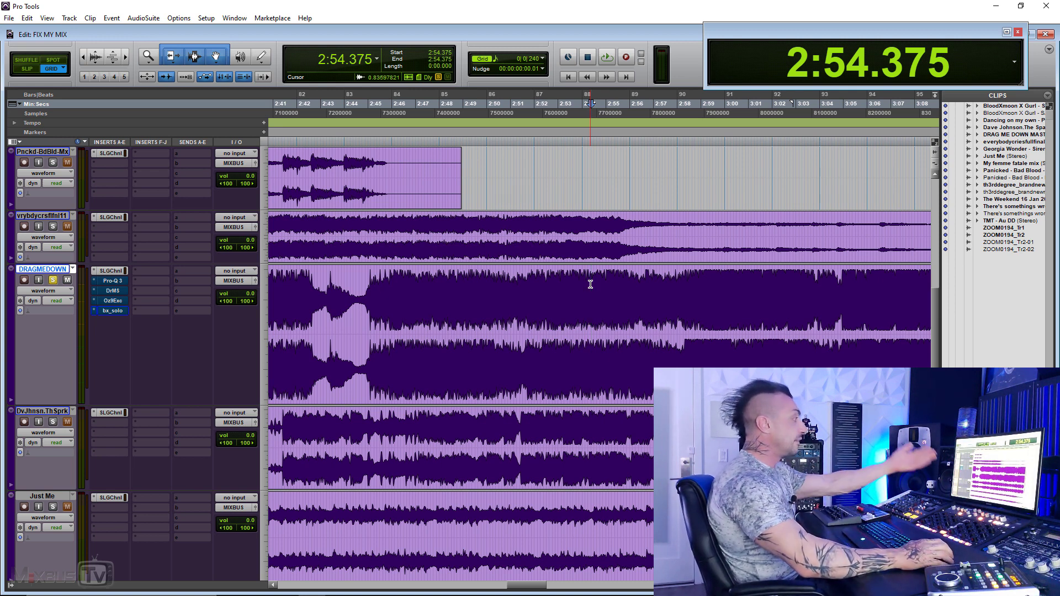
left_click(612, 286)
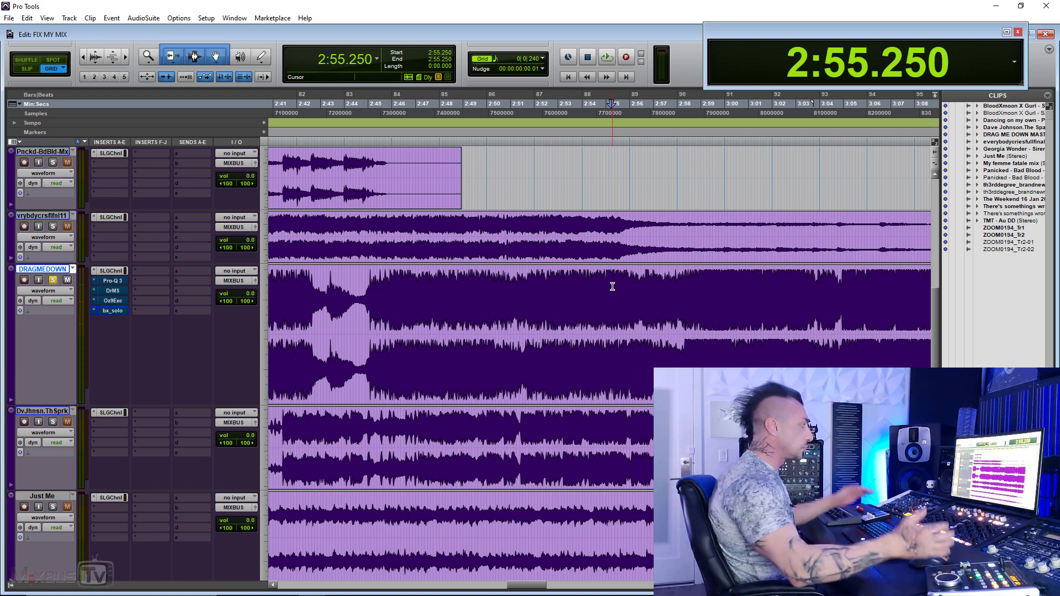
key("space")
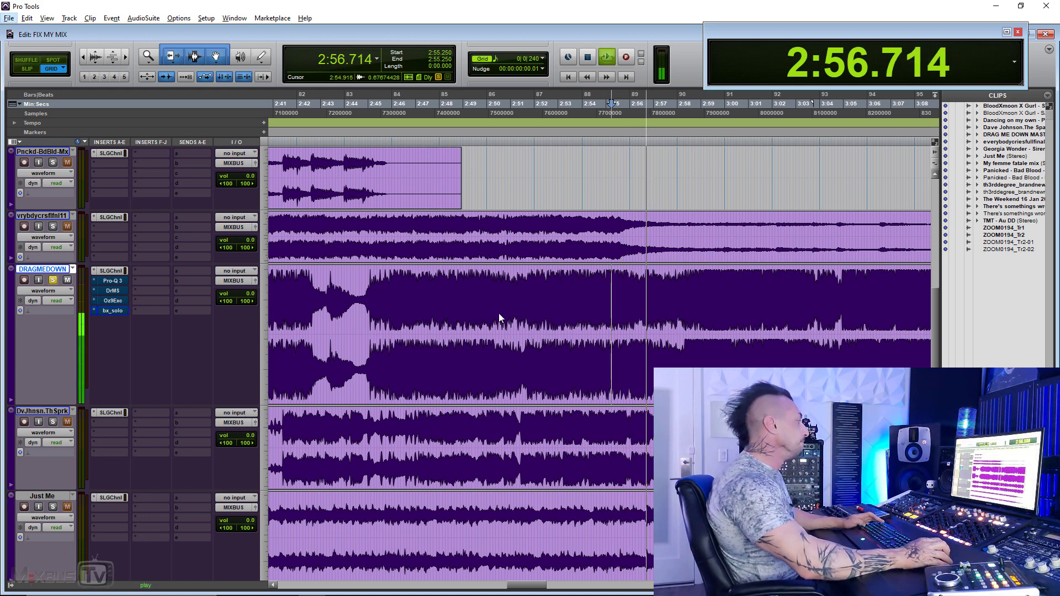
left_click(597, 291)
scroll(585, 293, "right", 3)
key("r")
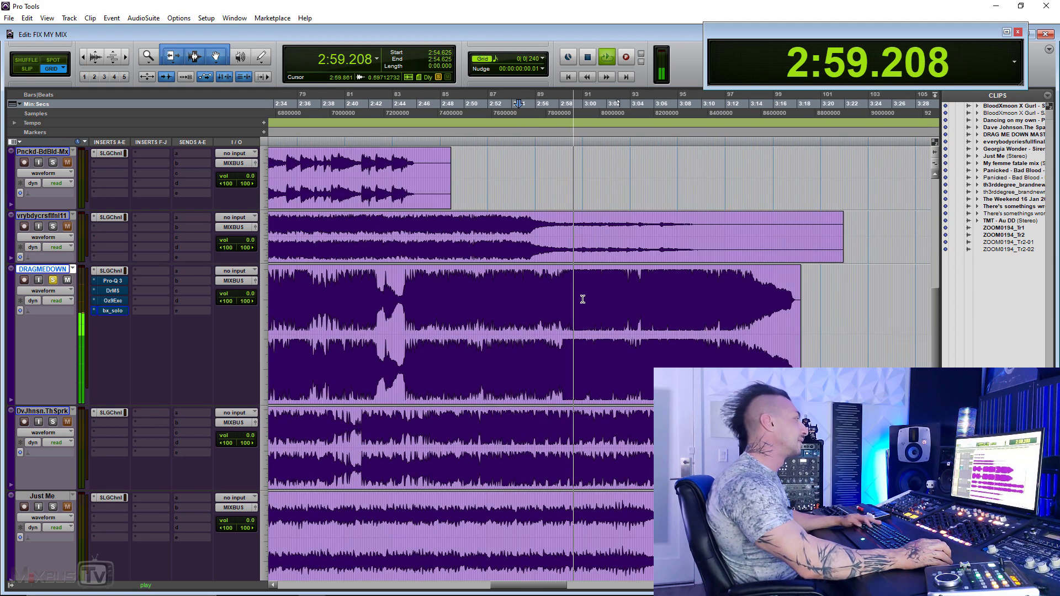
left_click(594, 288)
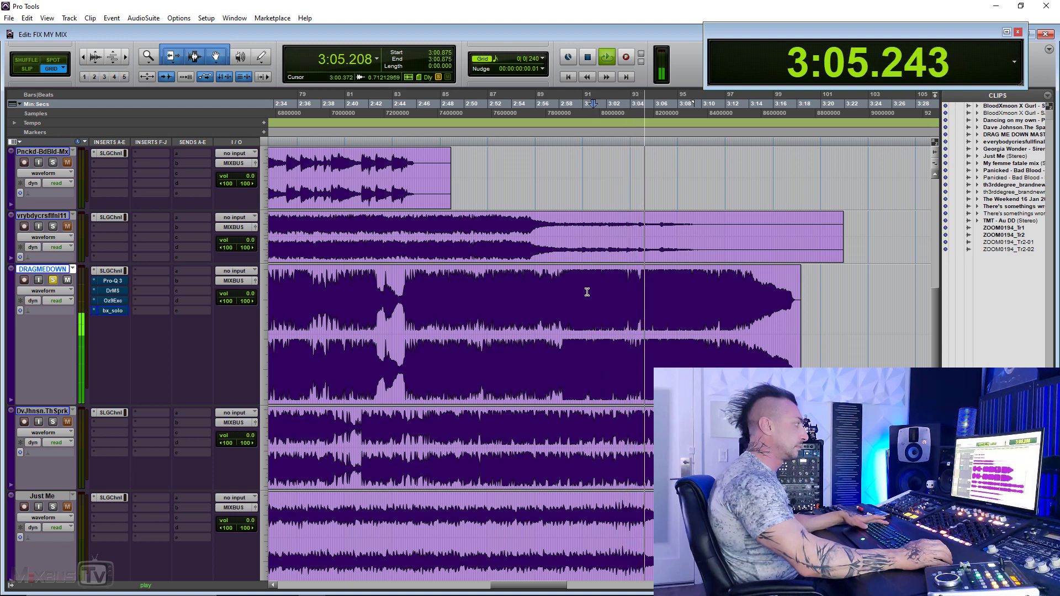
key("space")
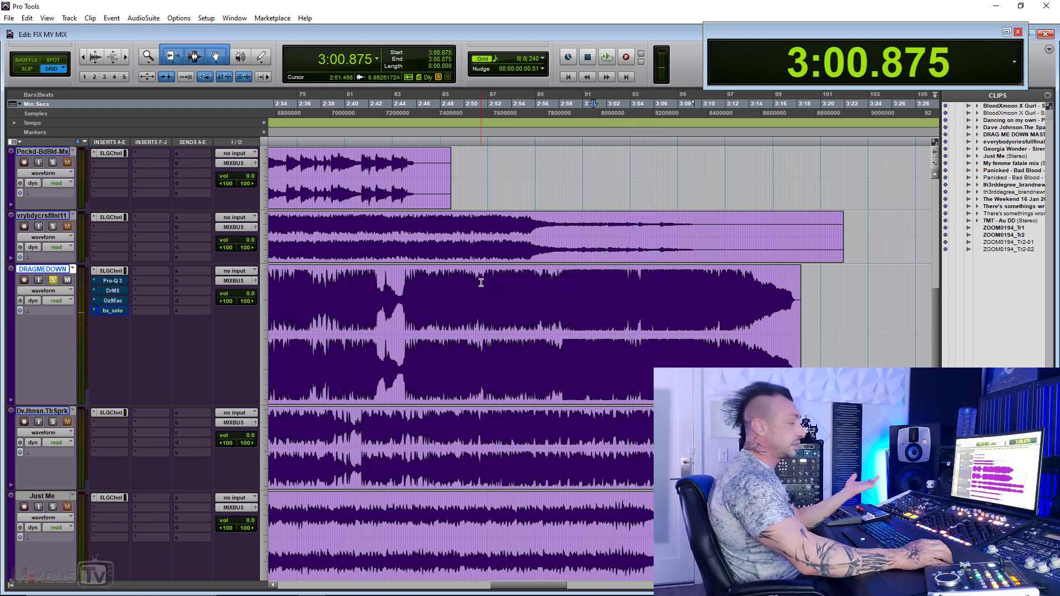
Select 2:51.125 to 3:11.750 on DRAGMEDOWN and play the selection.
left_click_drag(478, 283, 722, 292)
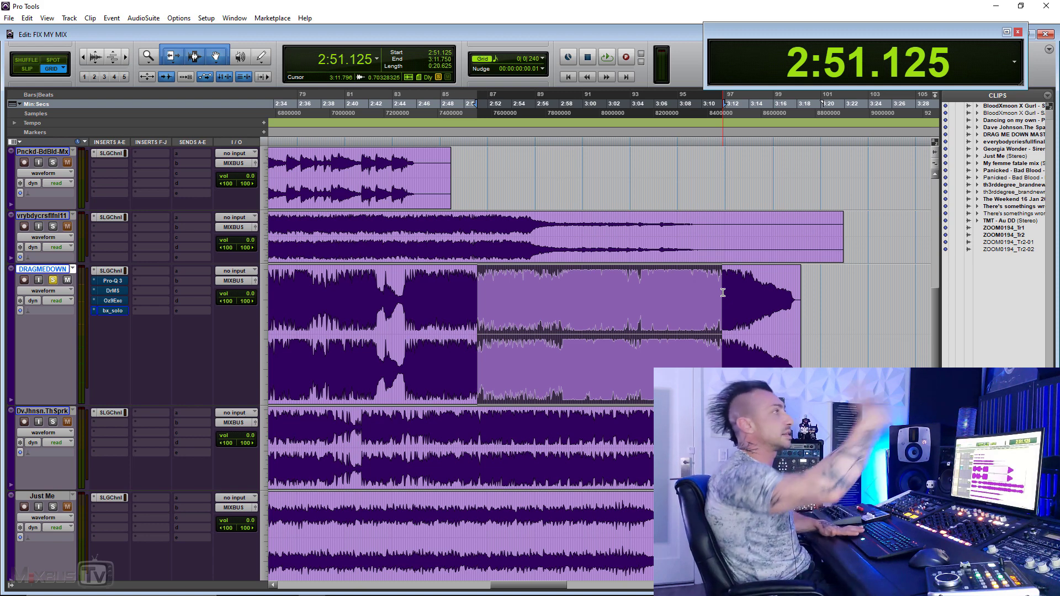
key("space")
key("space")
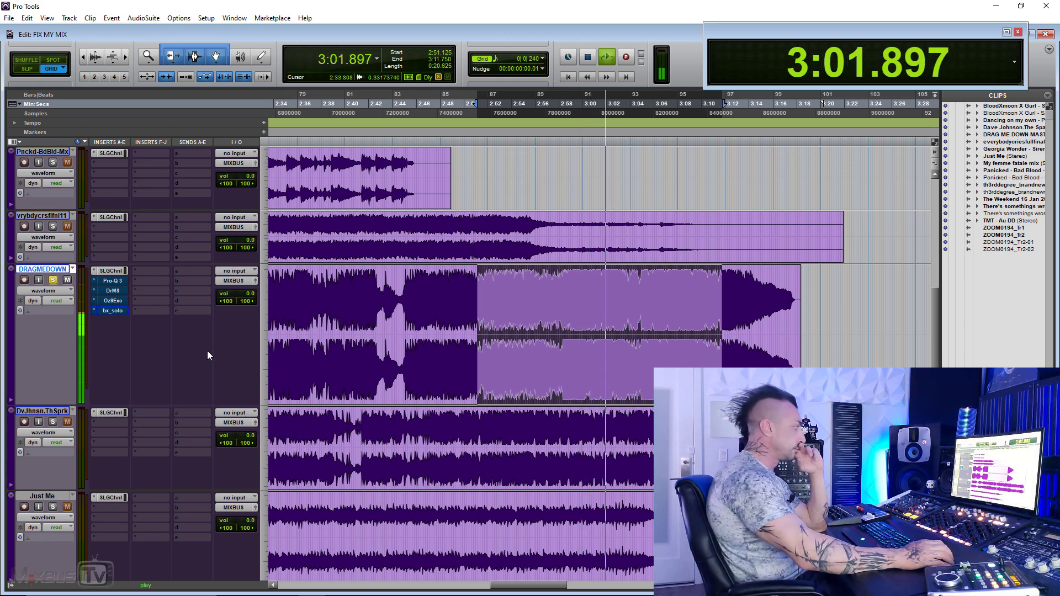
key("space")
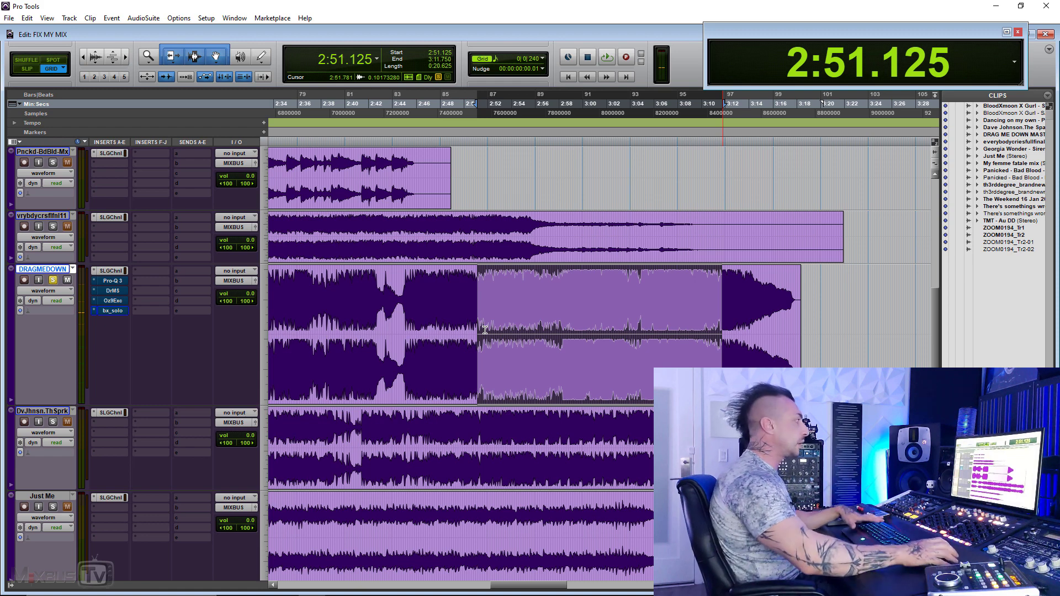
Place the edit cursor at 2:56.500 on DRAGMEDOWN, and select the passage from 2:57.375 to 3:02.000.
left_click(541, 286)
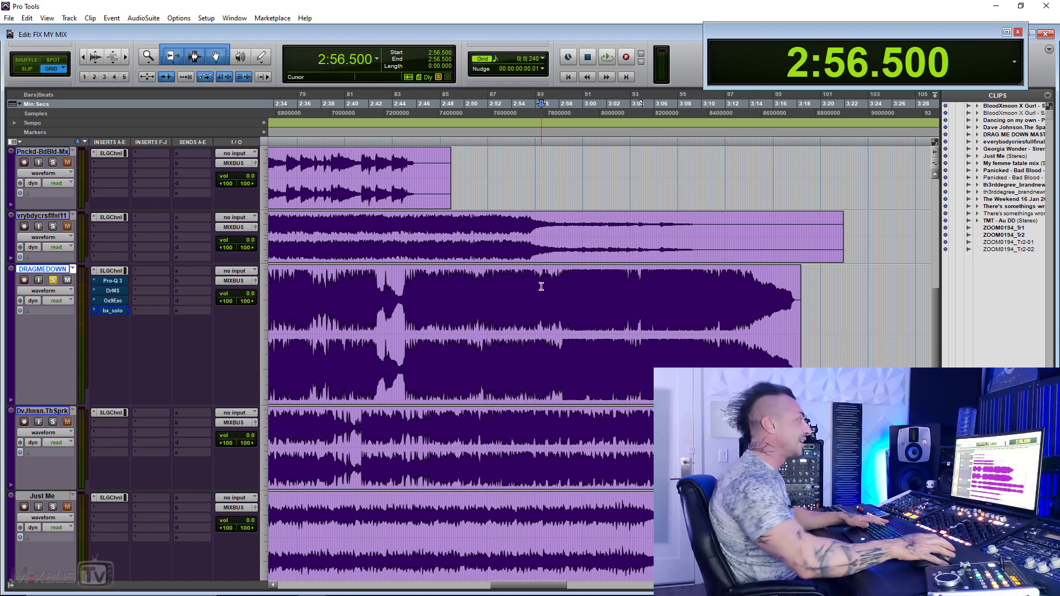
key("t")
key("t")
left_click_drag(642, 288, 862, 287)
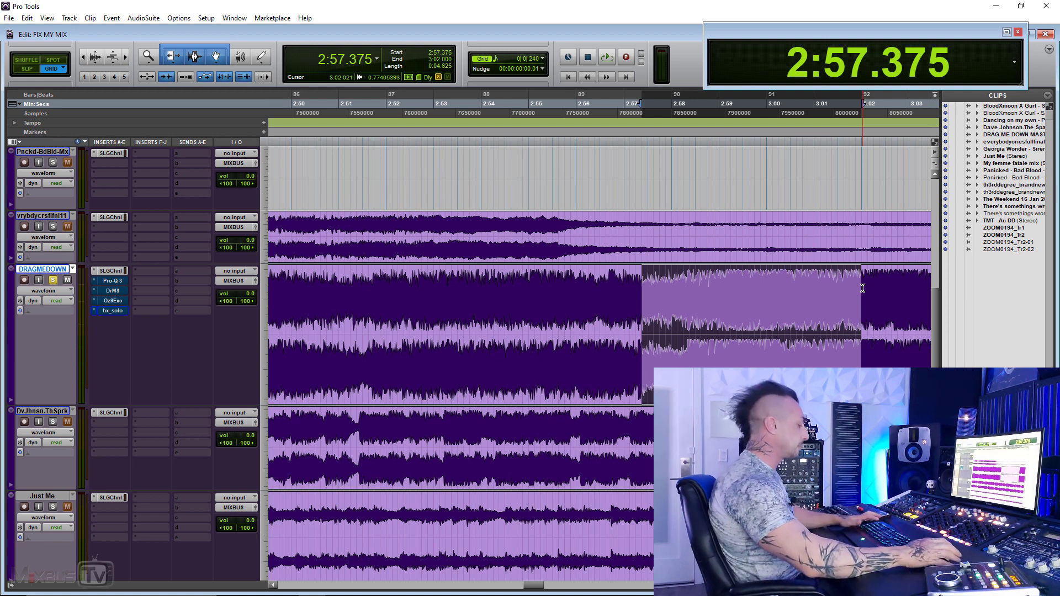
key("ctrl+bracketleft")
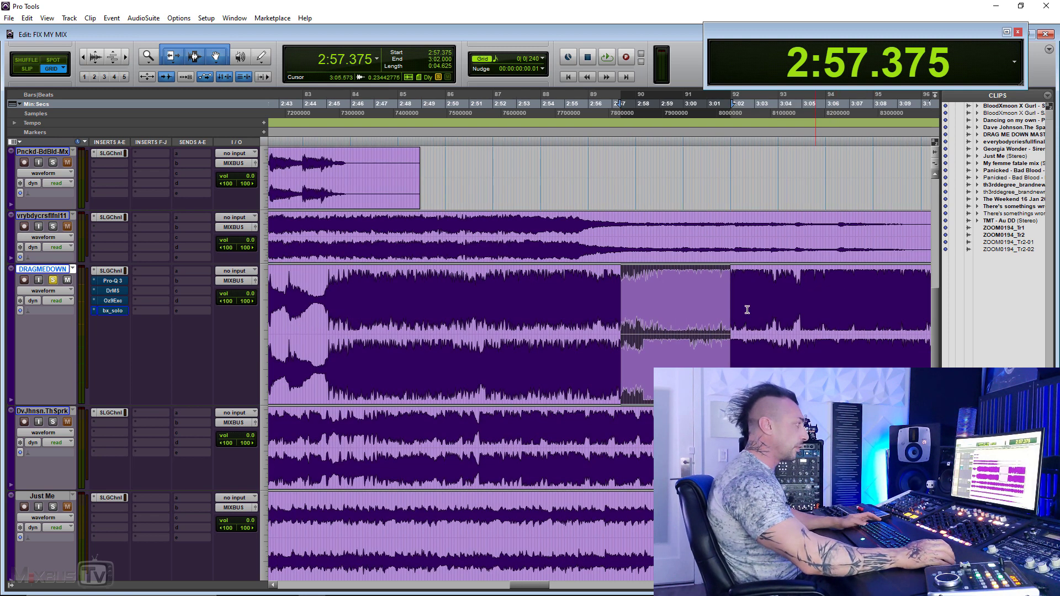
Play the final section of DRAGMEDOWN from 2:56.375 and reduce the track's height during playback.
left_click(596, 283)
key("space")
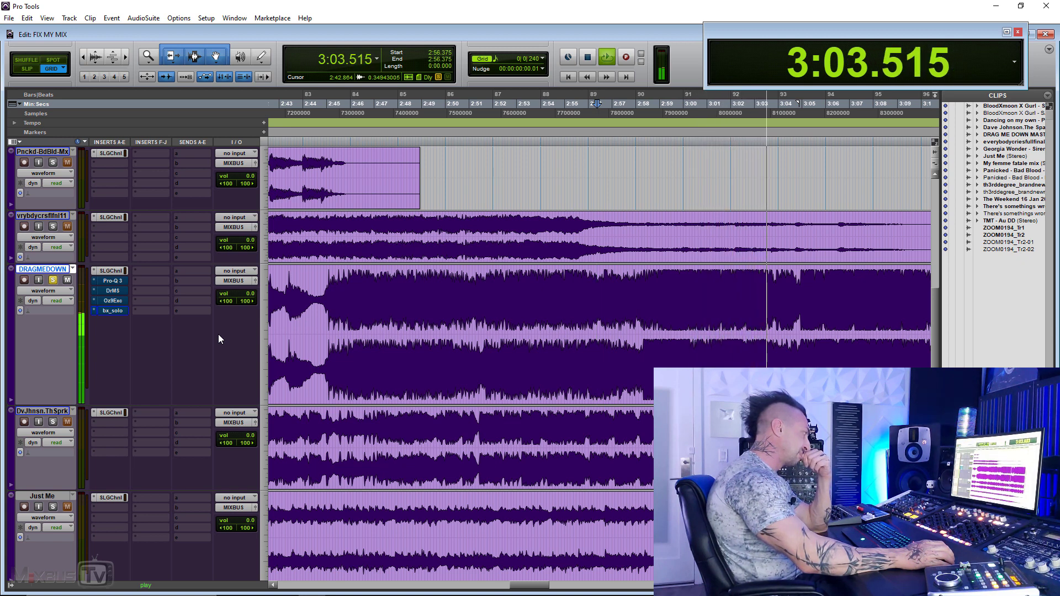
left_click_drag(240, 403, 234, 331)
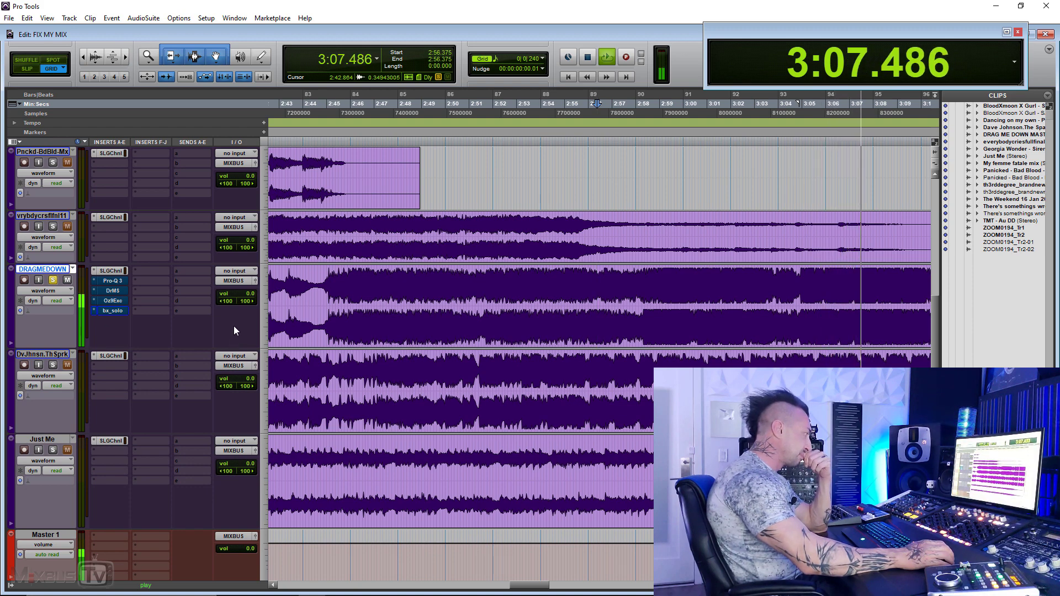
key("r")
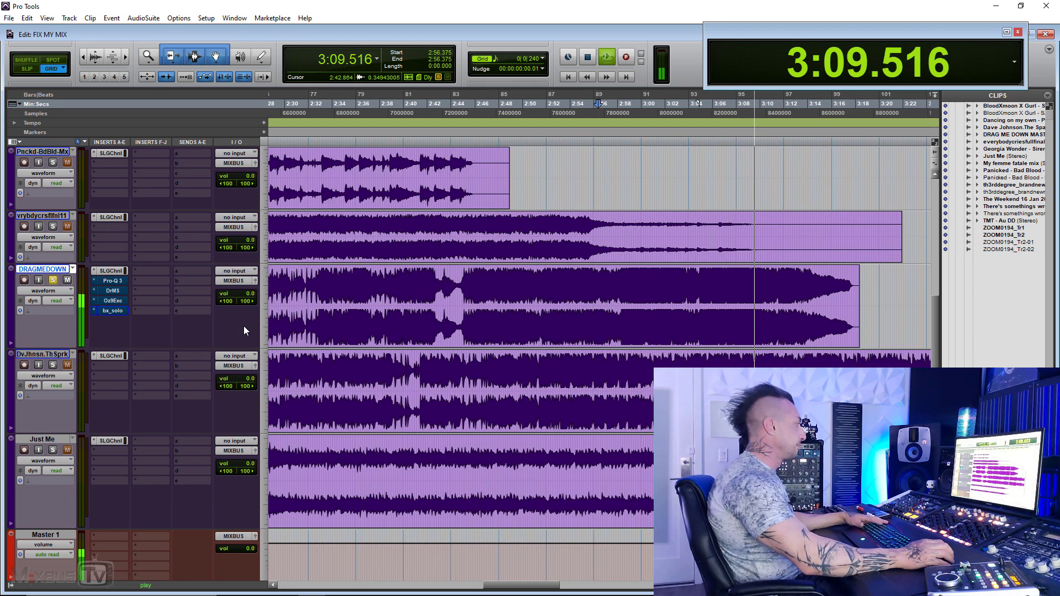
key("r")
Enable the Pro-Q 3 band on DRAGMEDOWN and, during playback, boost it about 11 dB at about 210 Hz with a Q of 1.676.
left_click(112, 281)
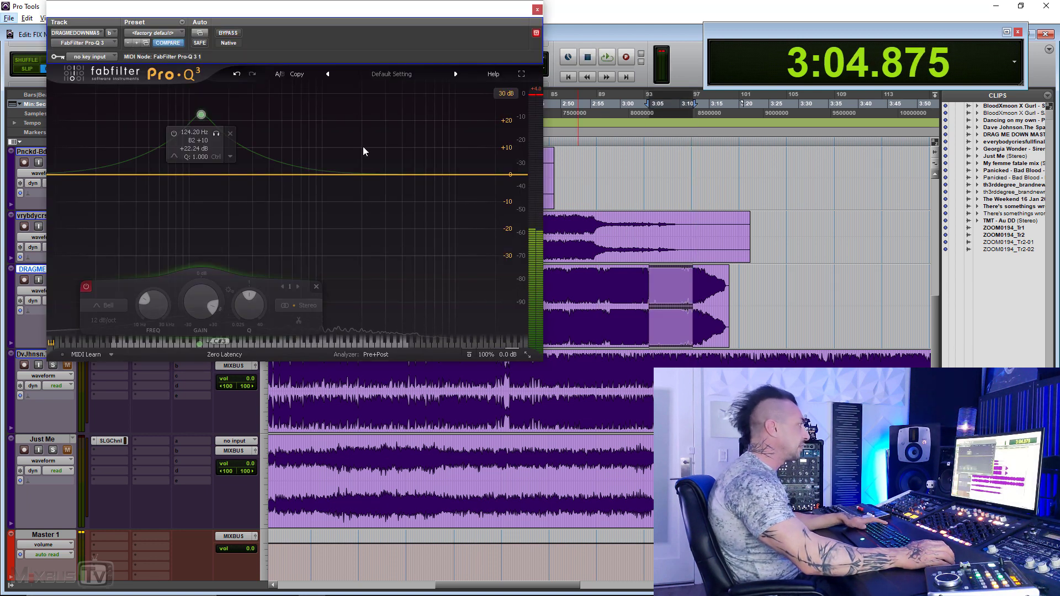
key("space")
left_click_drag(200, 151, 204, 154)
left_click(88, 286)
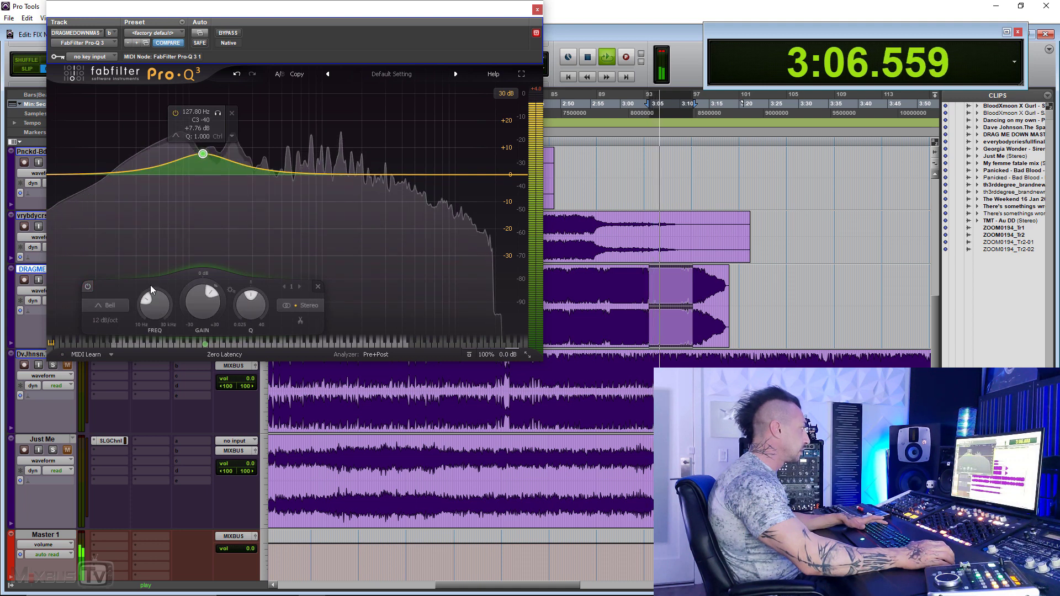
left_click_drag(250, 303, 250, 292)
left_click_drag(203, 154, 232, 146)
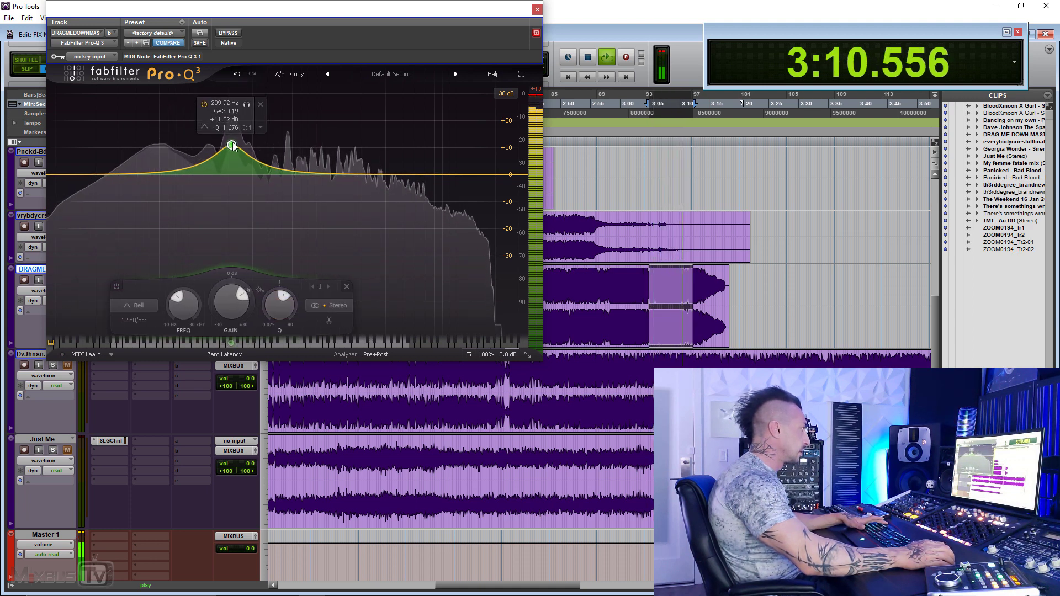
Stop playback and turn the 210 Hz band into a narrow dynamic cut with 0 dB gain and a Q of 9.235.
key("space")
double_click(231, 287)
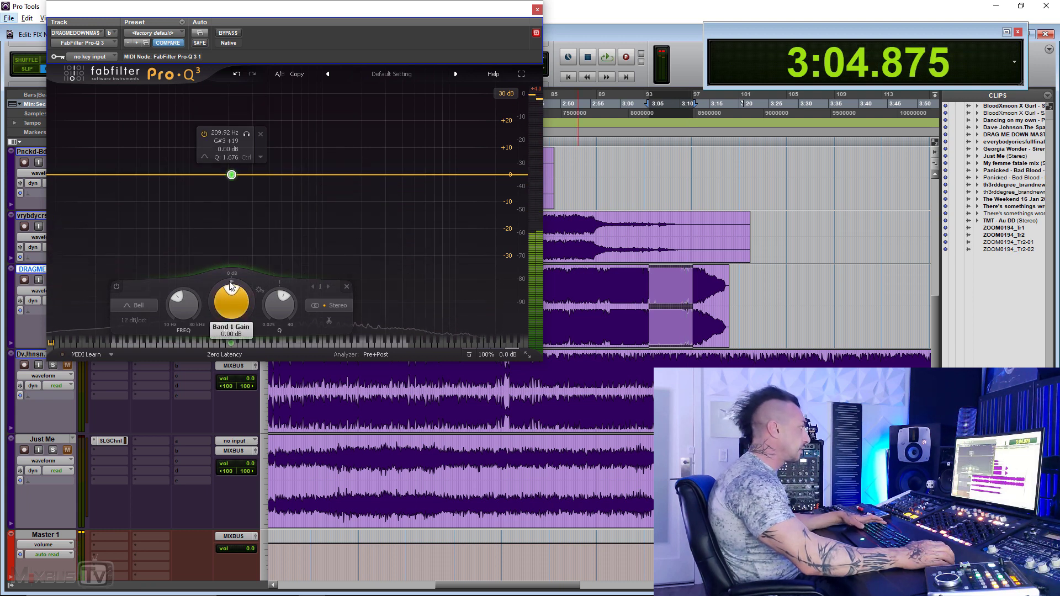
left_click_drag(231, 282, 228, 282)
left_click_drag(278, 307, 236, 299)
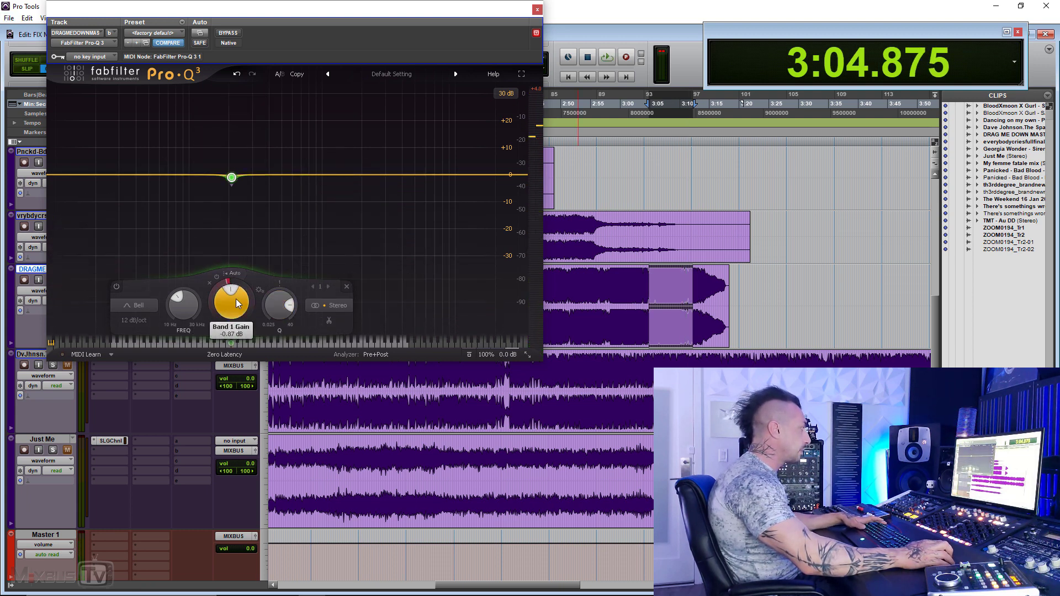
double_click(236, 292)
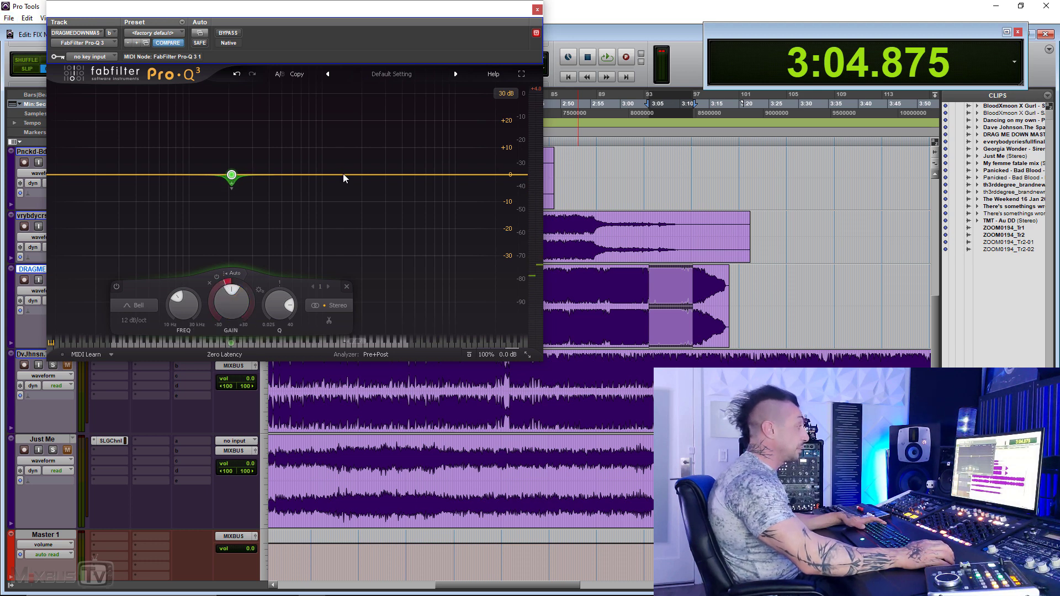
Try a second EQ band at about 4666 Hz during playback, and remove that band.
key("space")
left_click_drag(347, 175, 411, 179)
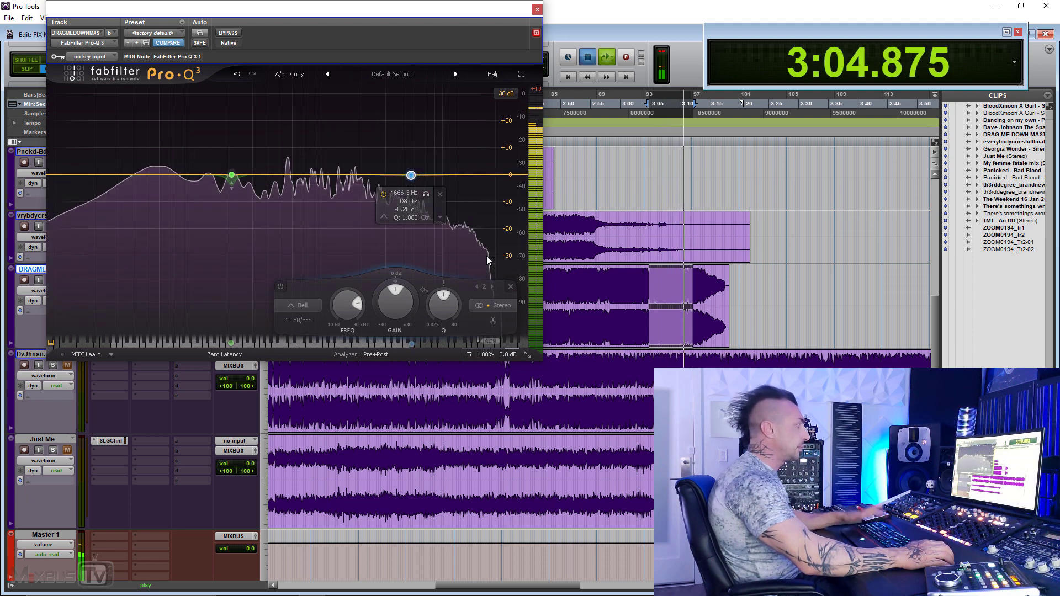
left_click(511, 288)
Remove the 210 Hz band from Pro-Q 3 and close the equalizer.
mouse_move(223, 185)
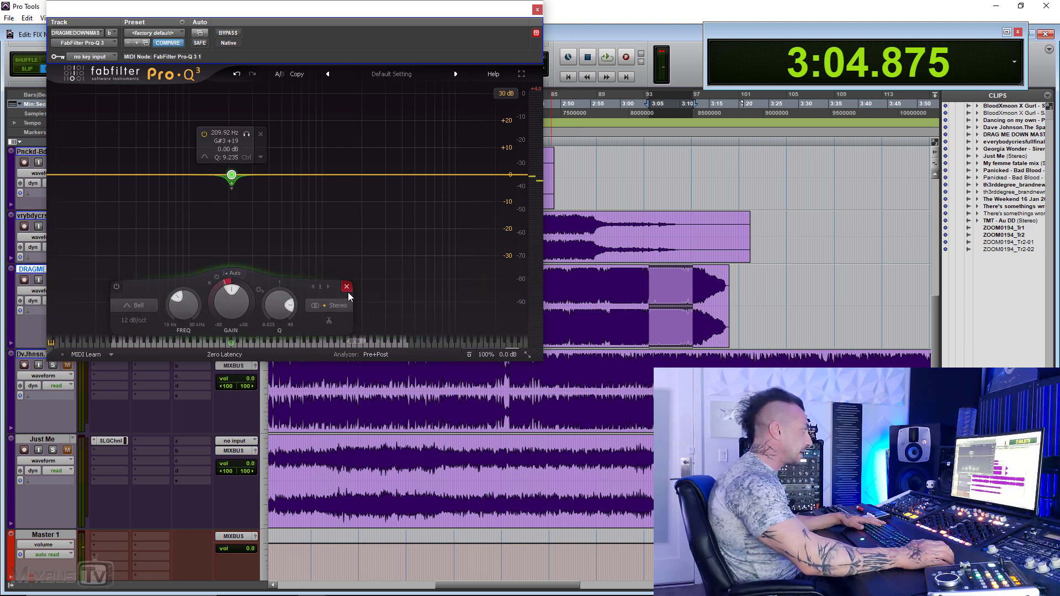
left_click(346, 287)
left_click(537, 11)
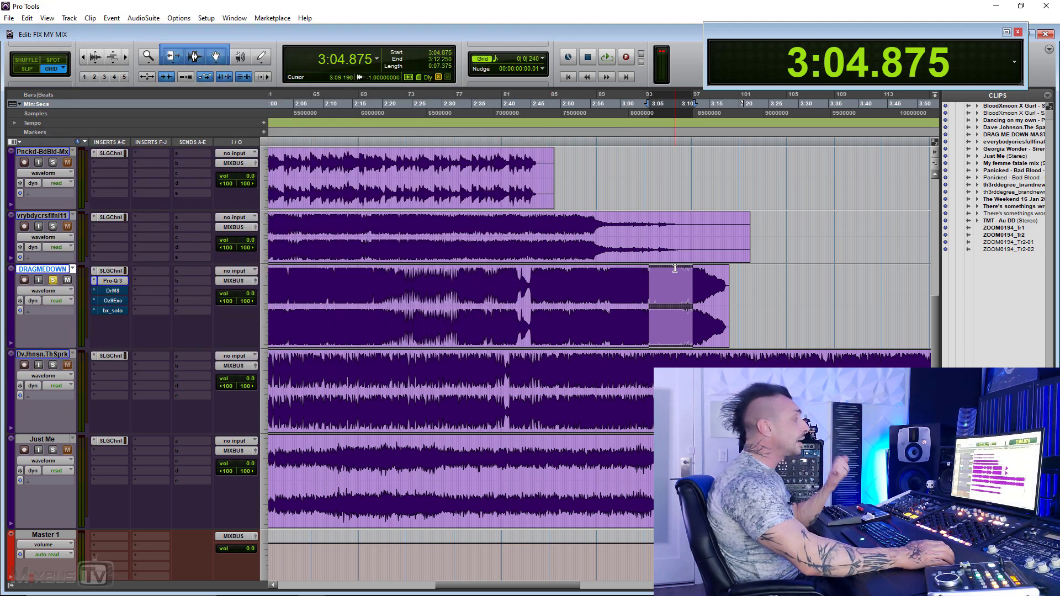
Play the ending of DRAGMEDOWN from 3:07.125, and stop playback.
left_click(662, 275)
key("space")
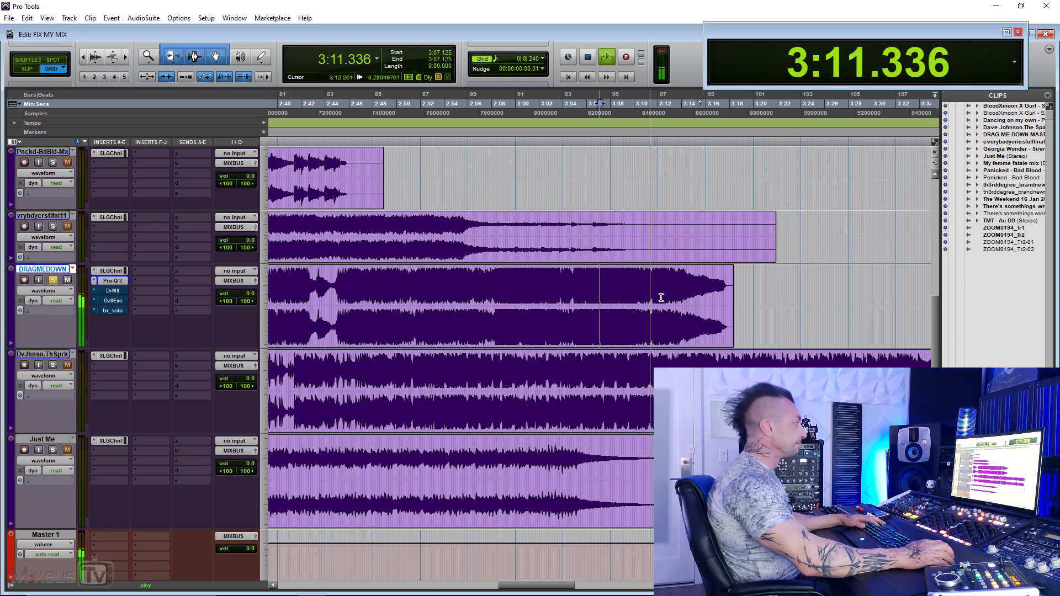
key("r")
key("r")
key("space")
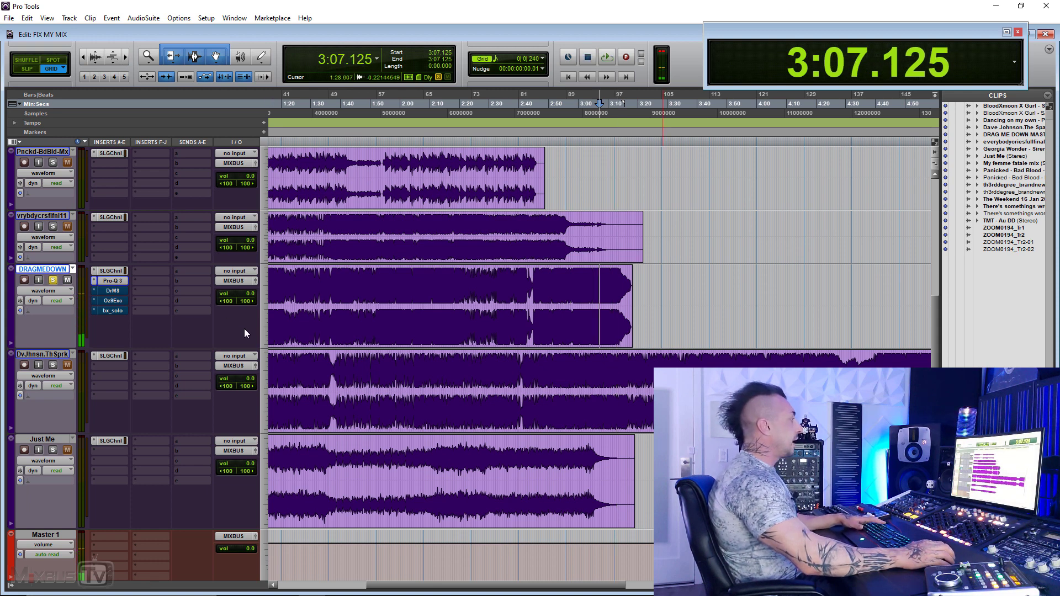